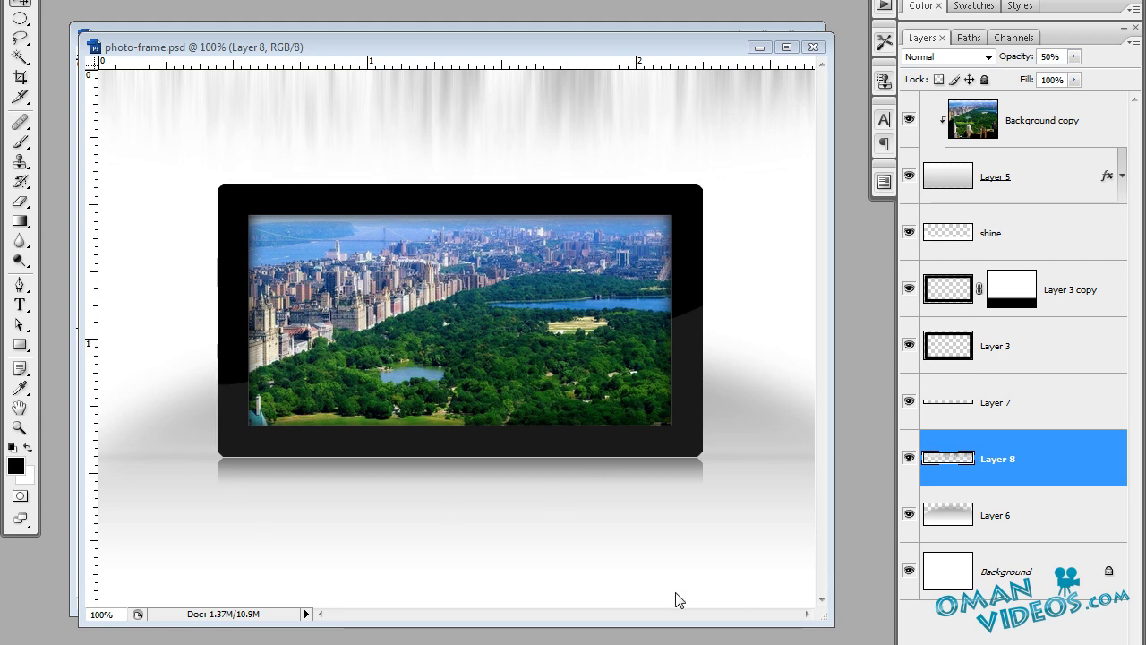
Minimize the open photo-frame.psd and photo-frame2.psd document windows
click(758, 49)
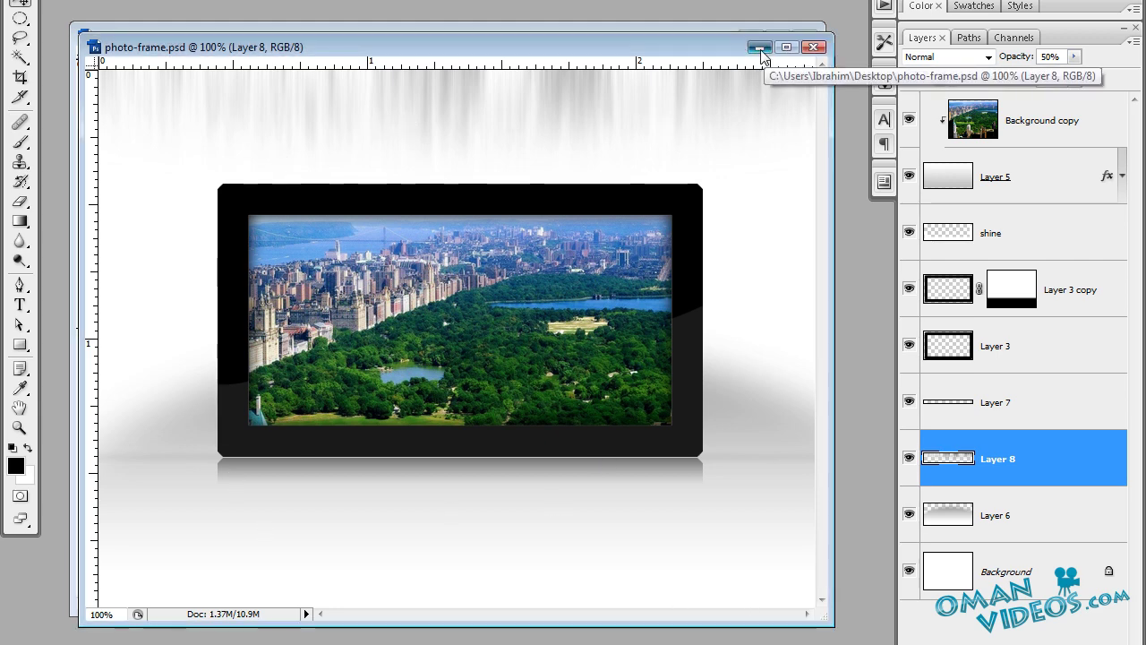
drag(580, 35, 576, 65)
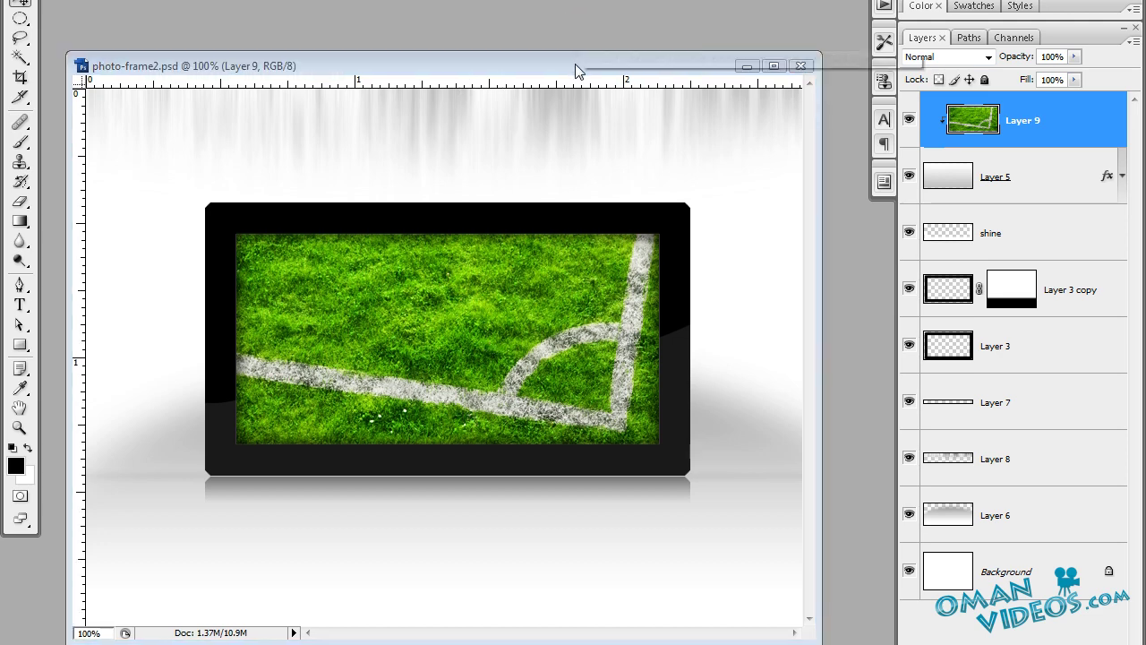
click(748, 66)
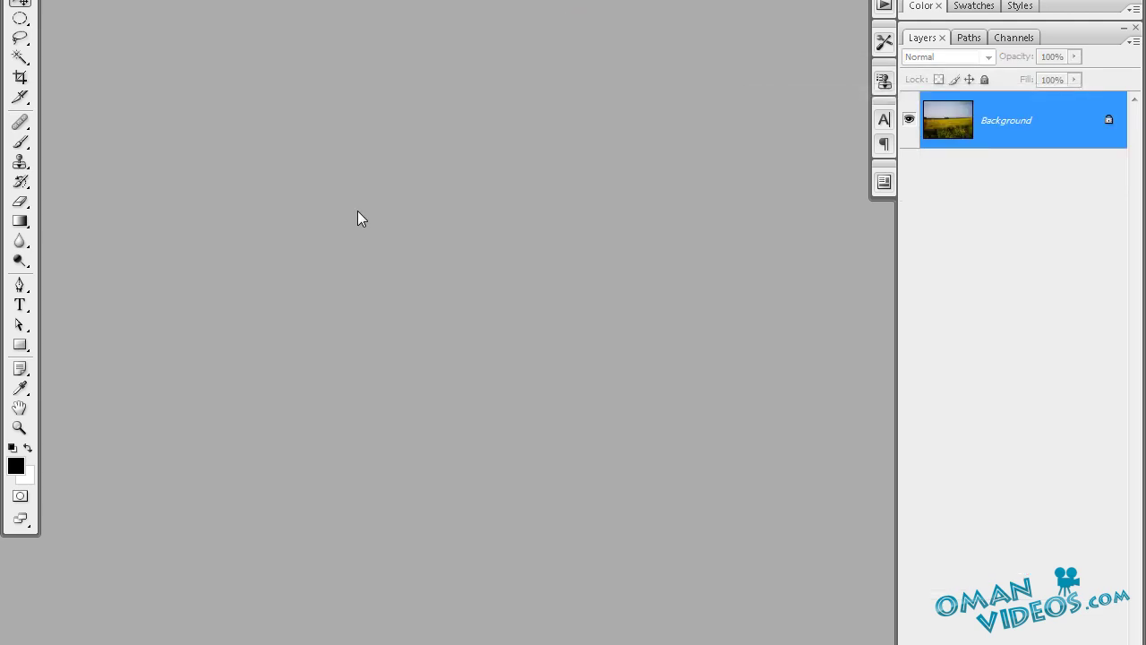
Create a new document 800 pixels wide and 600 pixels high
click(18, 0)
click(22, 0)
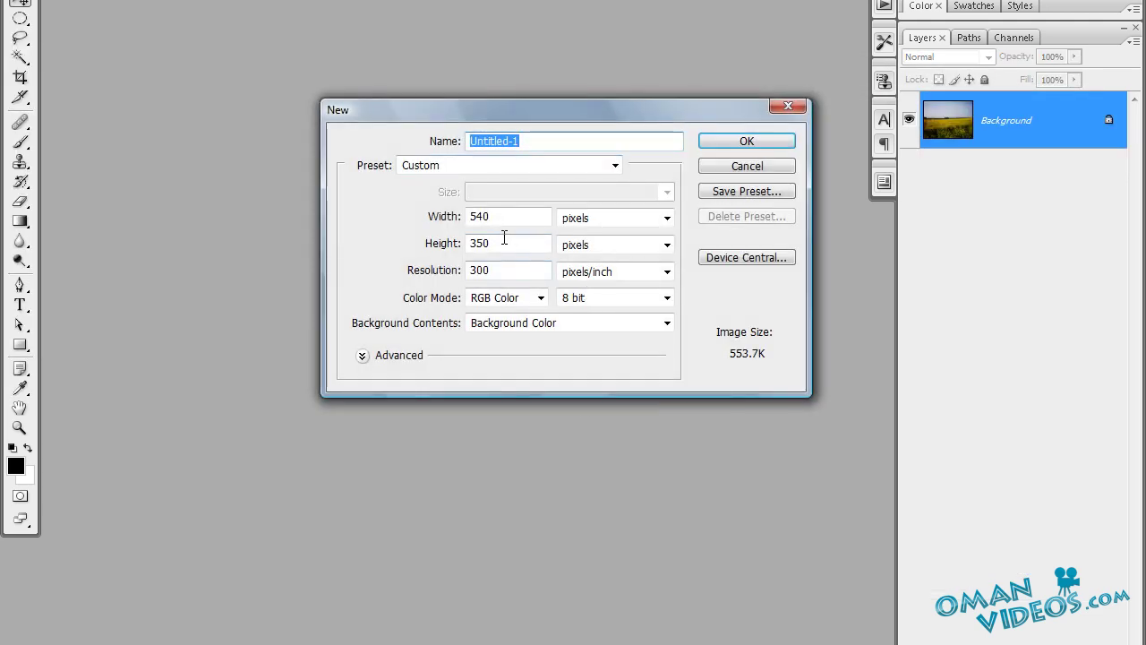
key(Tab)
text(800)
key(Tab)
text(600)
key(Return)
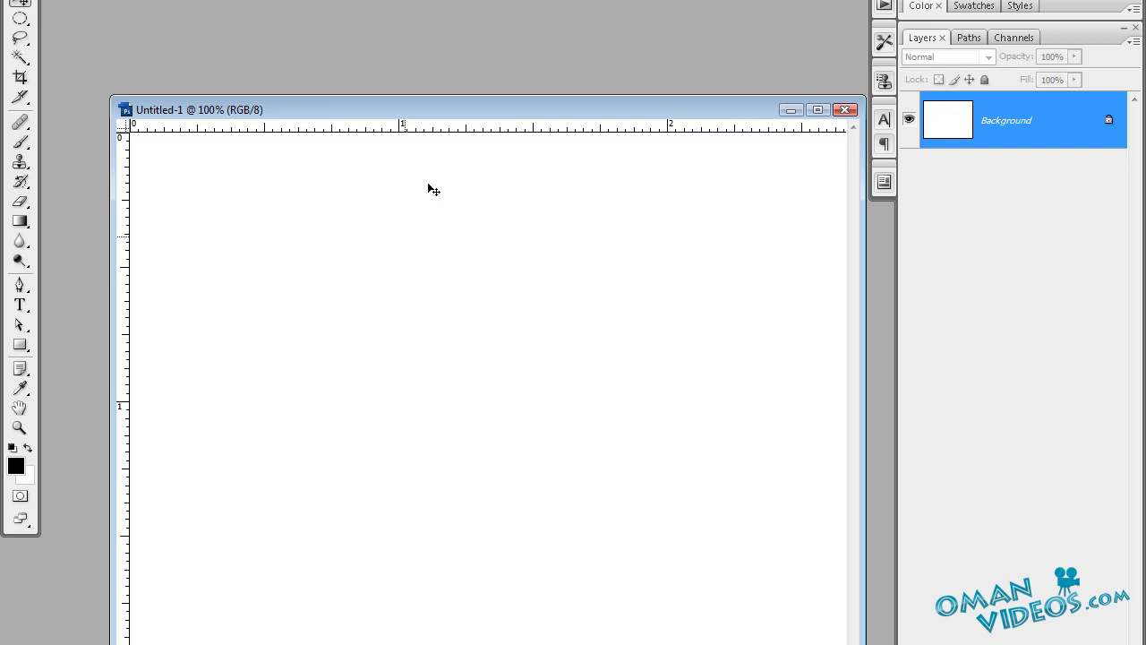
Add a new layer and draw a black rectangle about 1.5 by 0.7 inches near the middle of the canvas
drag(465, 111, 408, 60)
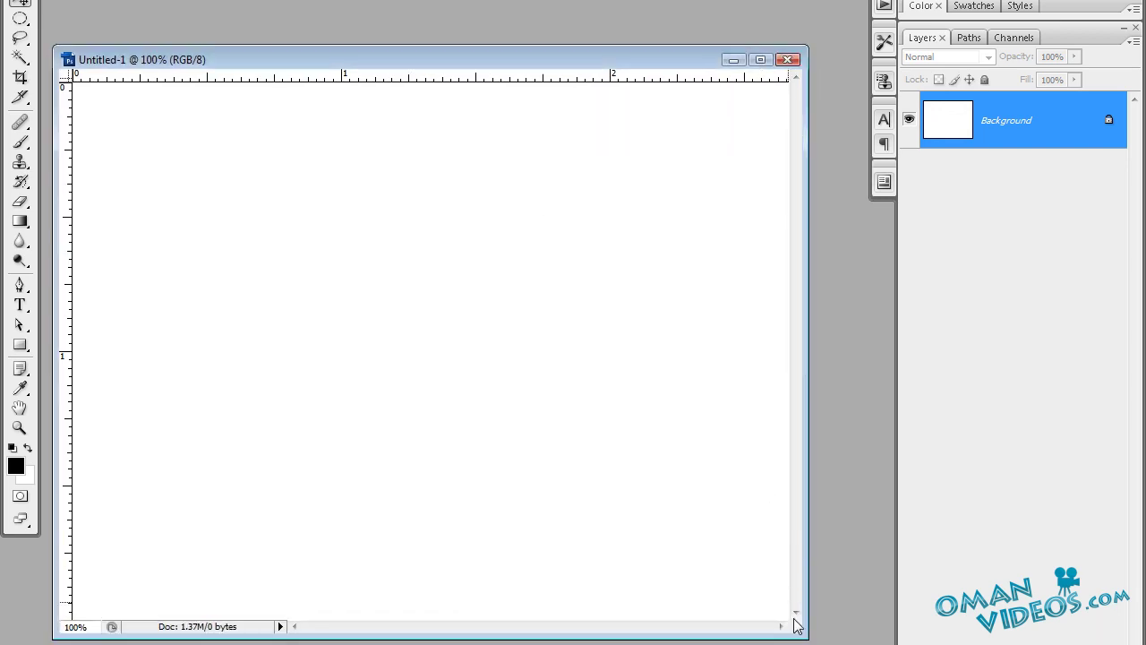
drag(804, 634, 860, 644)
key(ctrl+shift+alt+n)
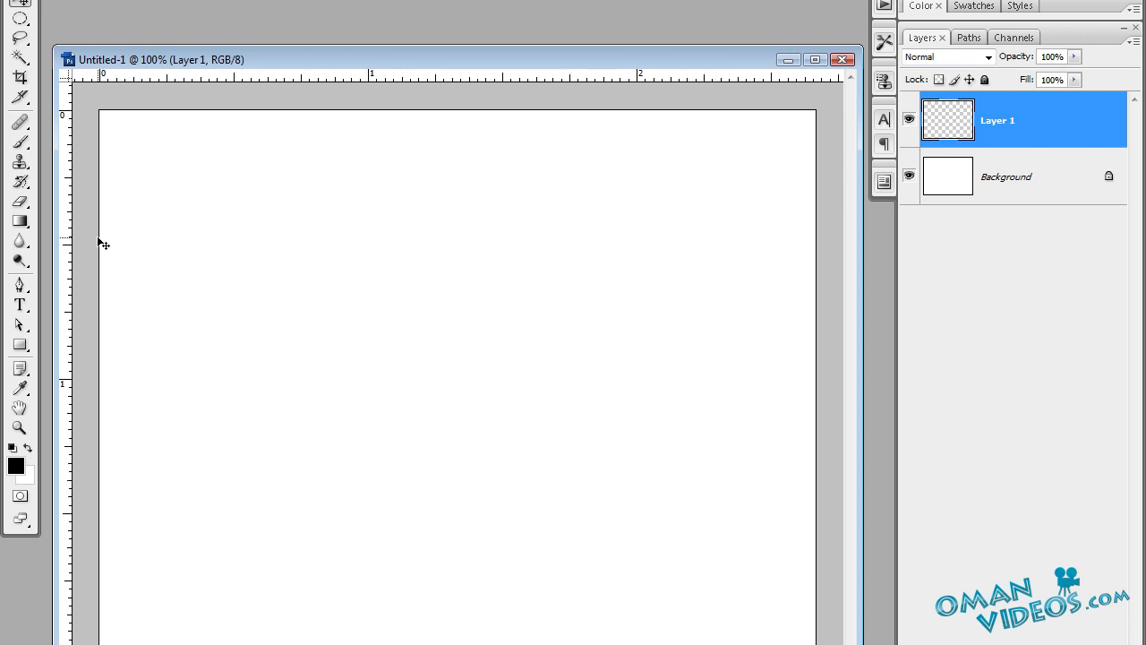
right_click(20, 346)
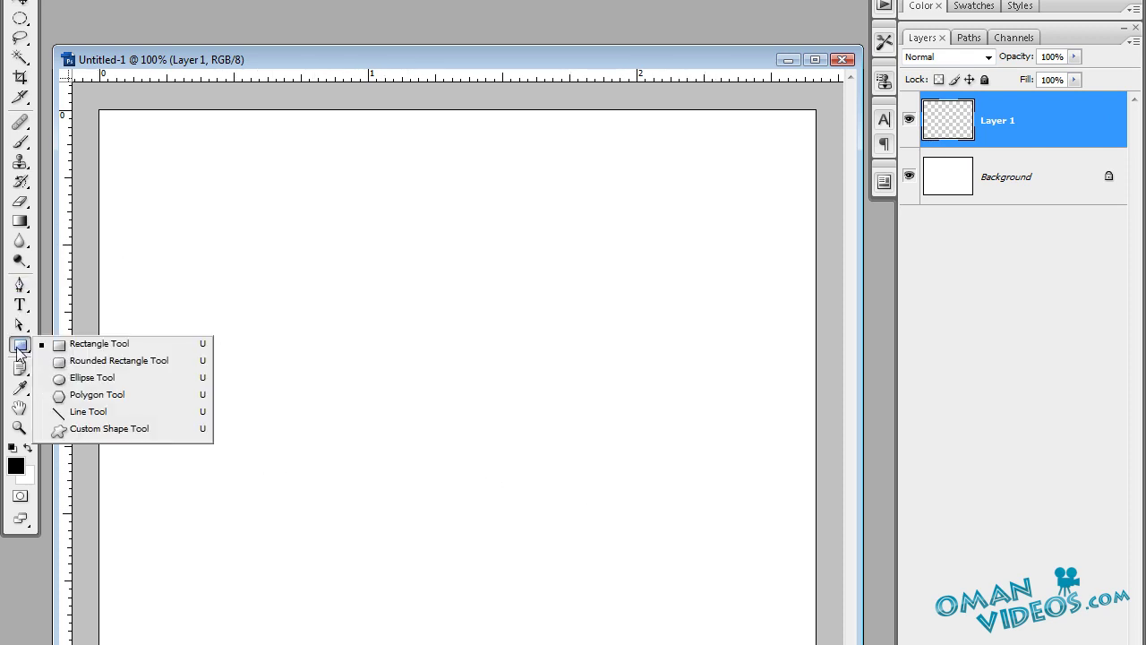
click(114, 349)
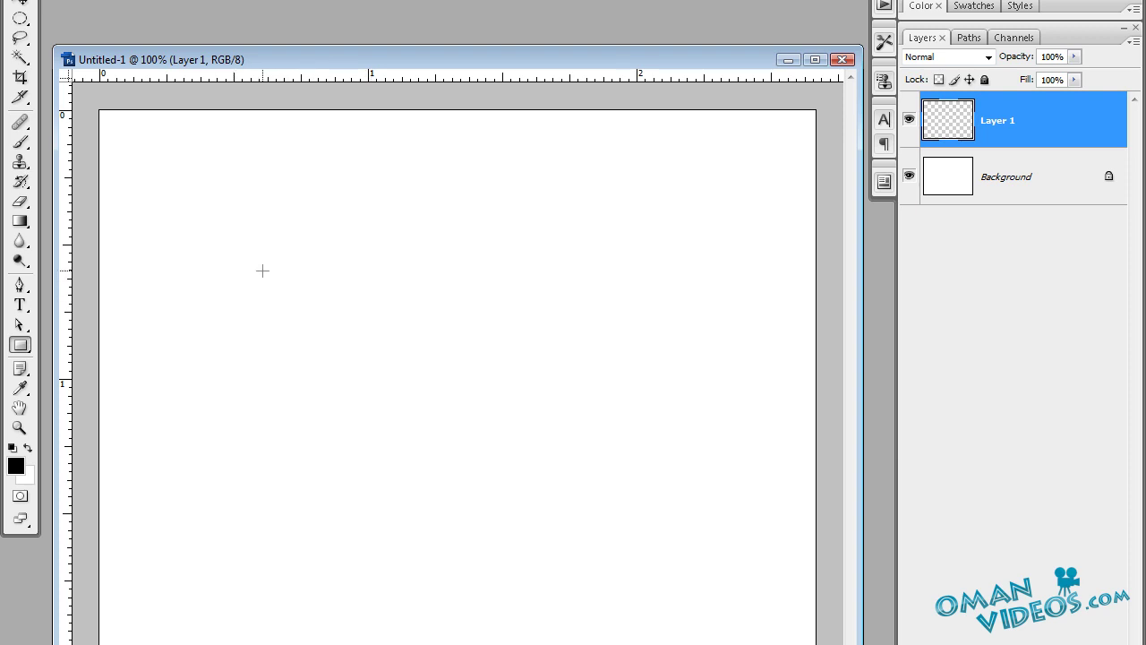
drag(279, 284, 655, 453)
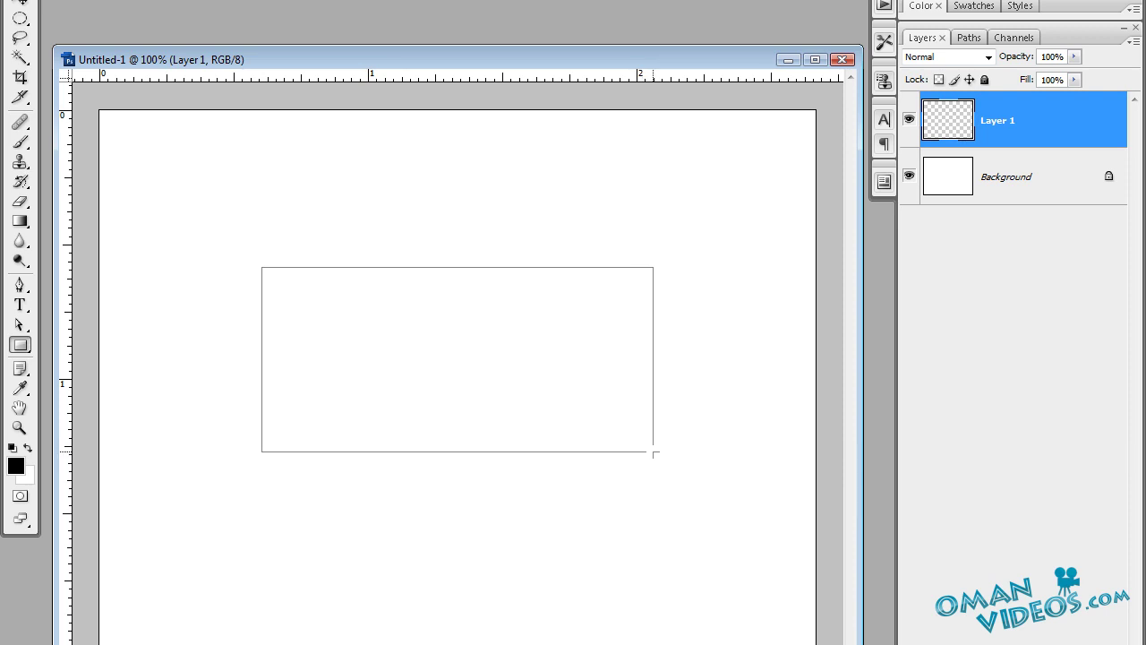
drag(655, 454, 673, 462)
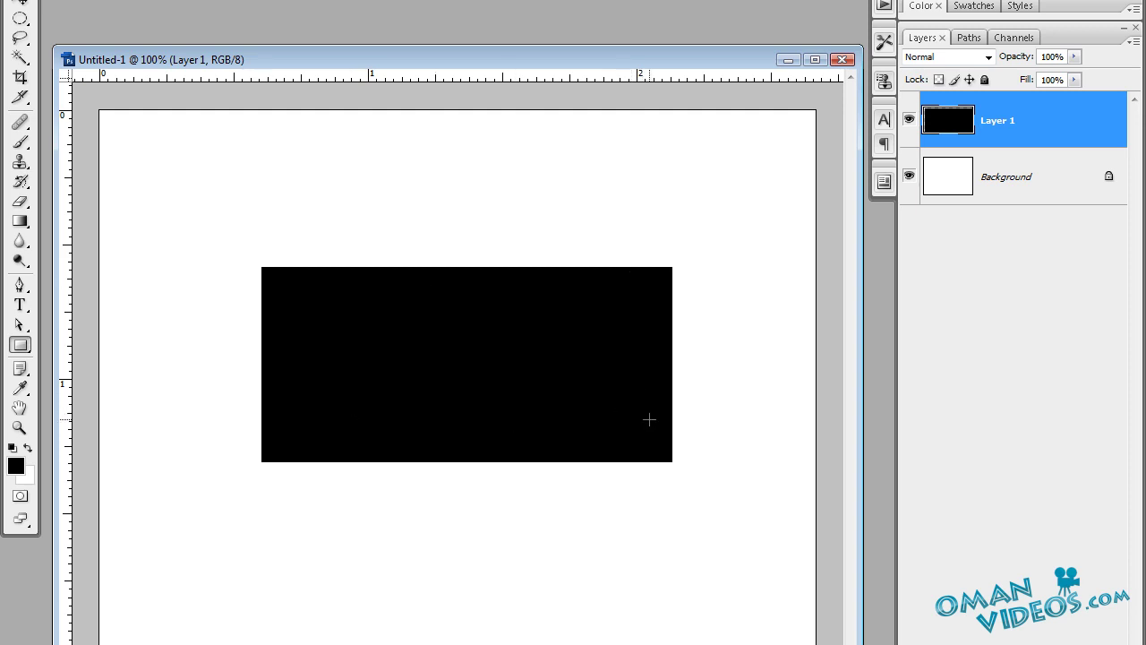
Nudge the black rectangle 10 pixels left and 16 pixels down to centre it, leaving nothing selected
click(21, 5)
key(ctrl+a)
key(shift+Left)
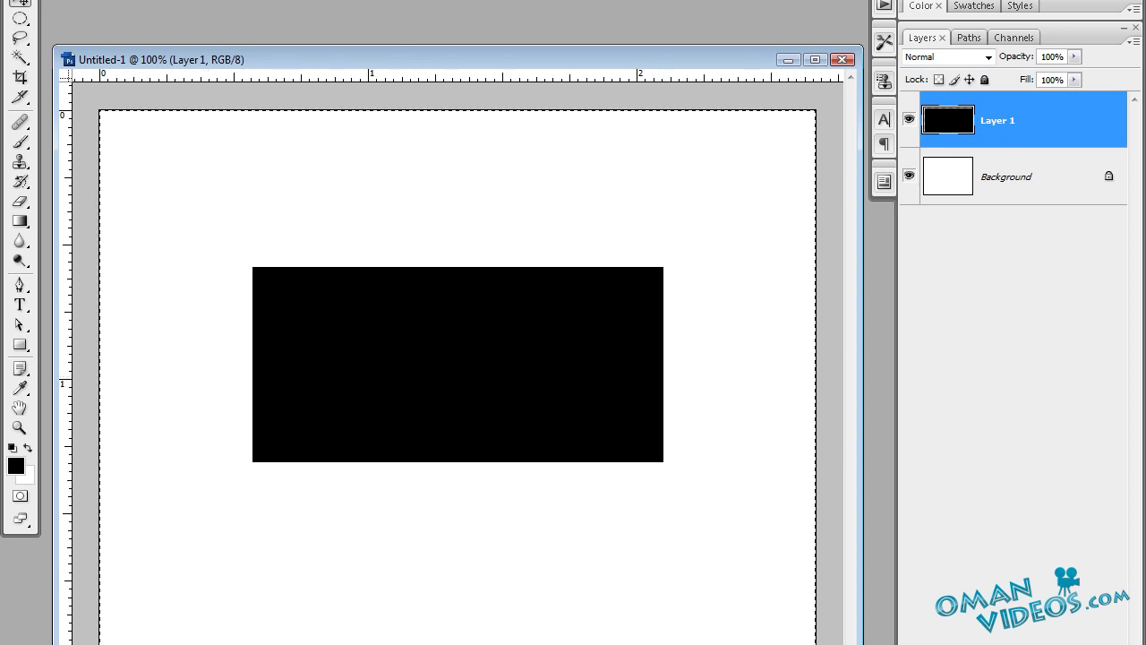
key(shift+Down)
key(Down)
key(Down)
key(Down)
key(Down)
key(Down)
key(Down)
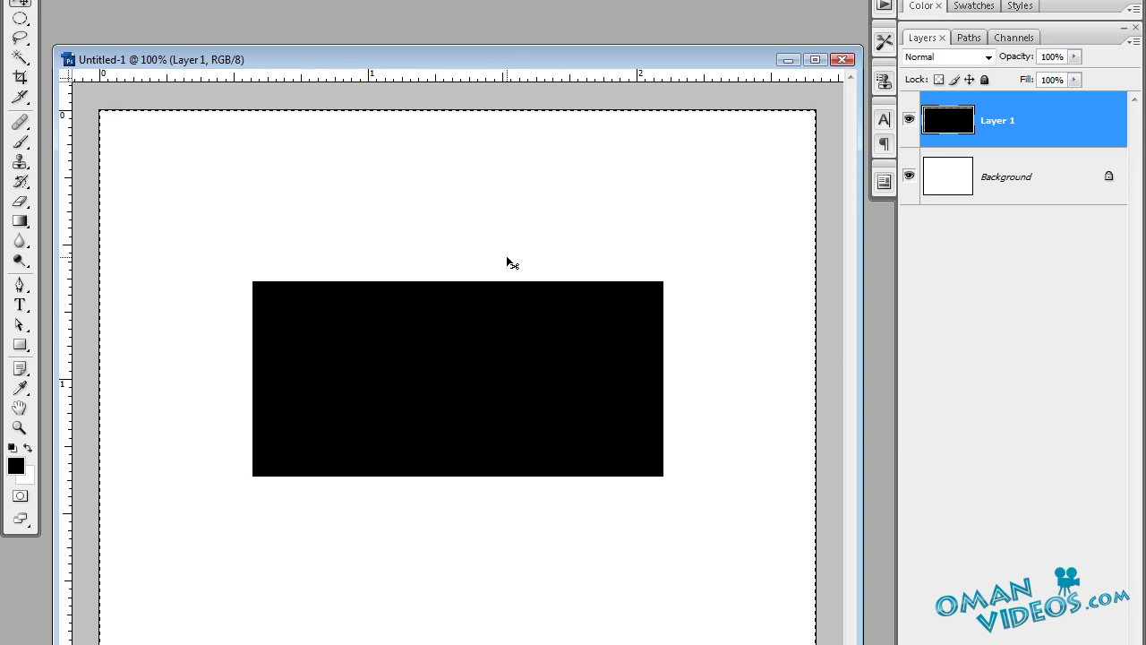
key(ctrl+d)
Add a new layer above the rectangle's layer, with the rectangle's outline loaded as a selection
key(ctrl+shift+alt+n)
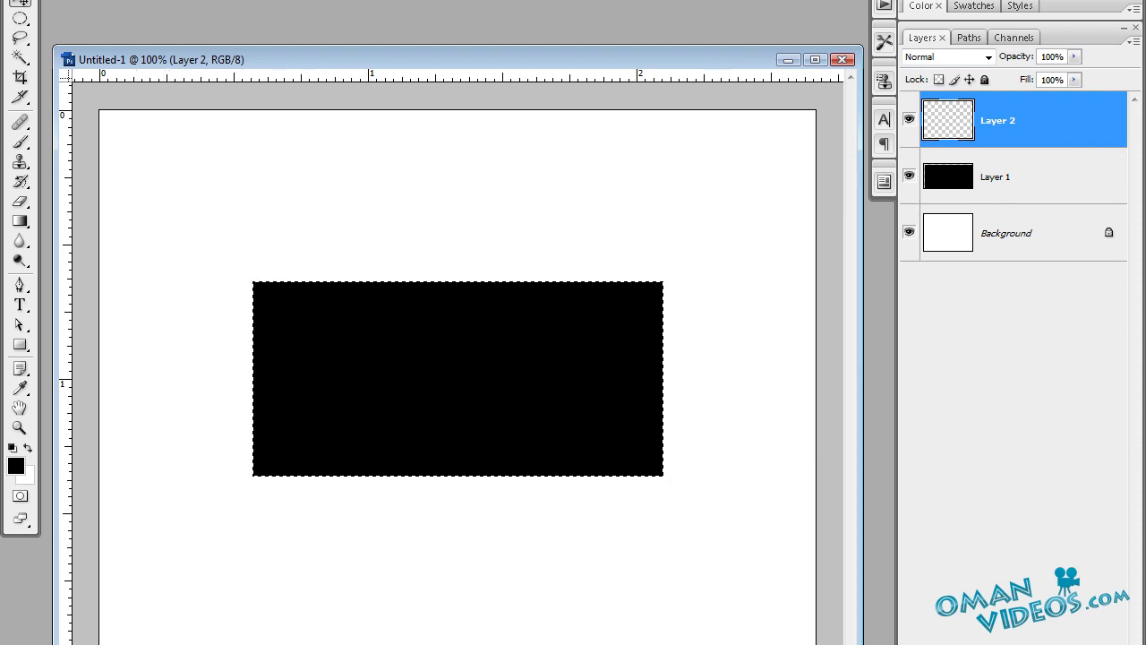
Try expanding the rectangle's selection by 22 pixels, and undo the expansion
click(157, 1)
mouse_move(202, 98)
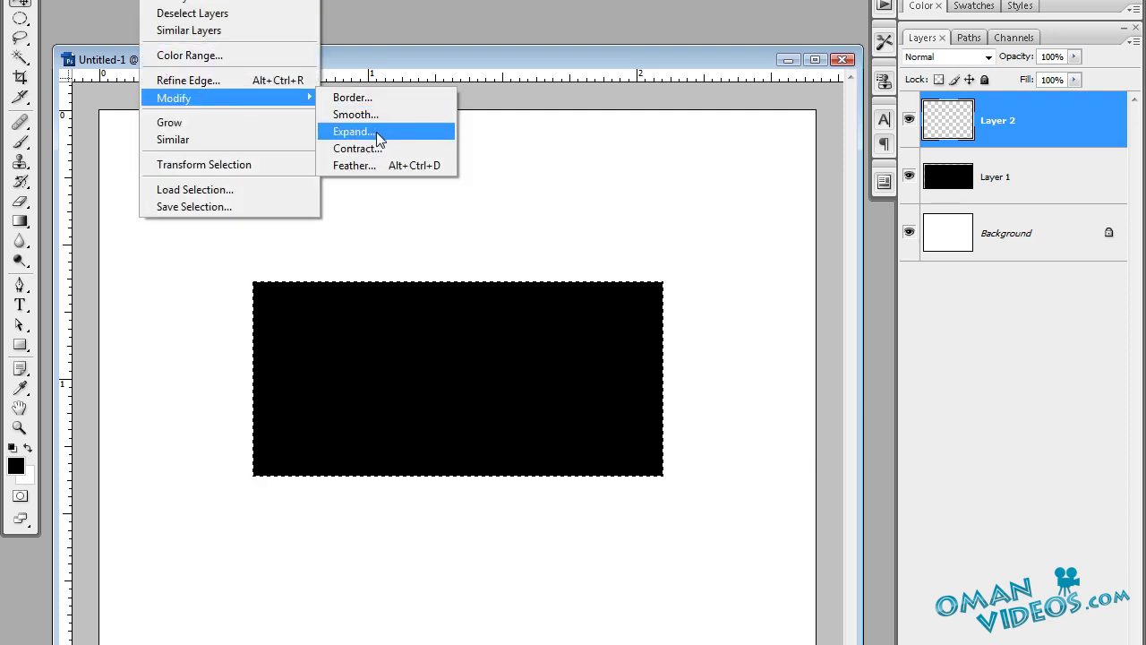
click(400, 137)
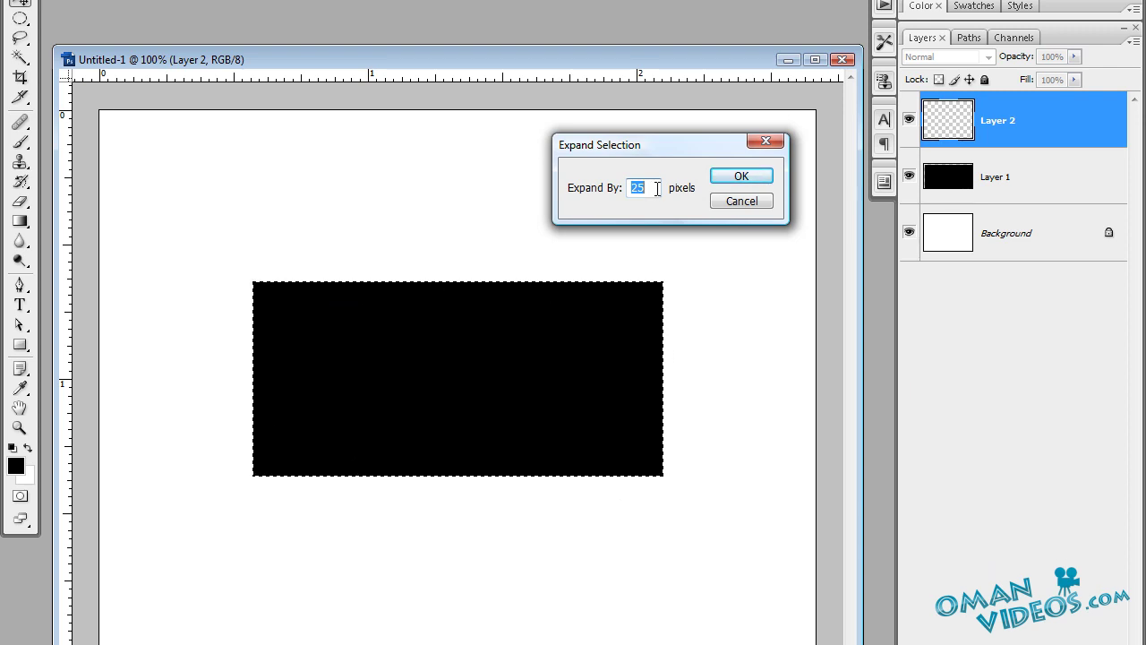
text(22)
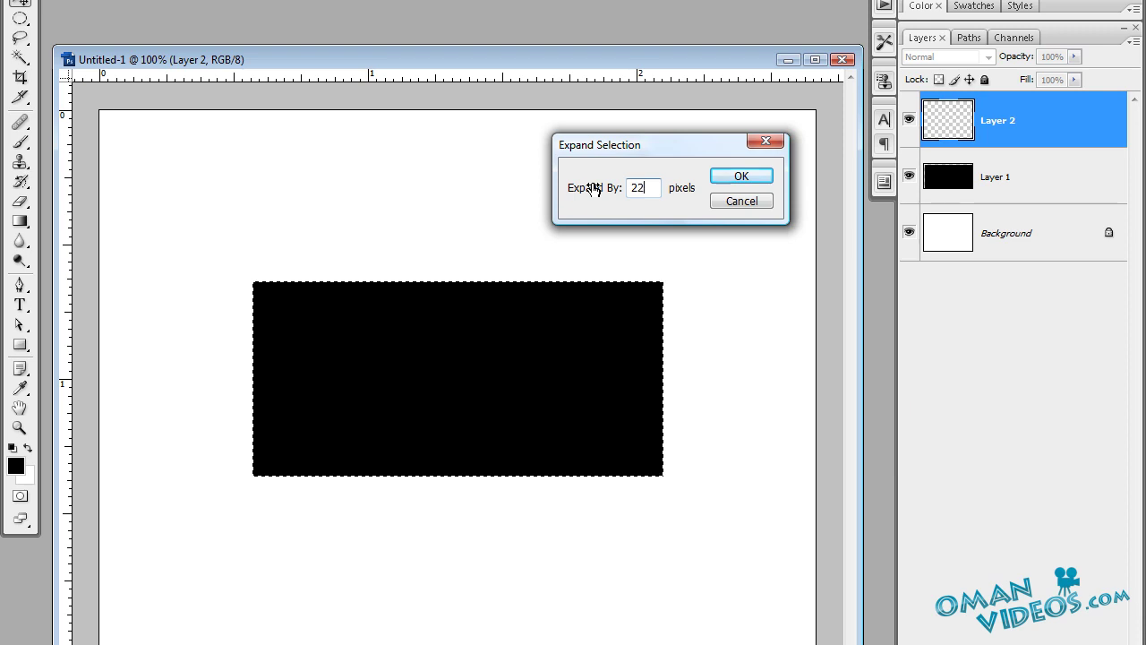
click(741, 176)
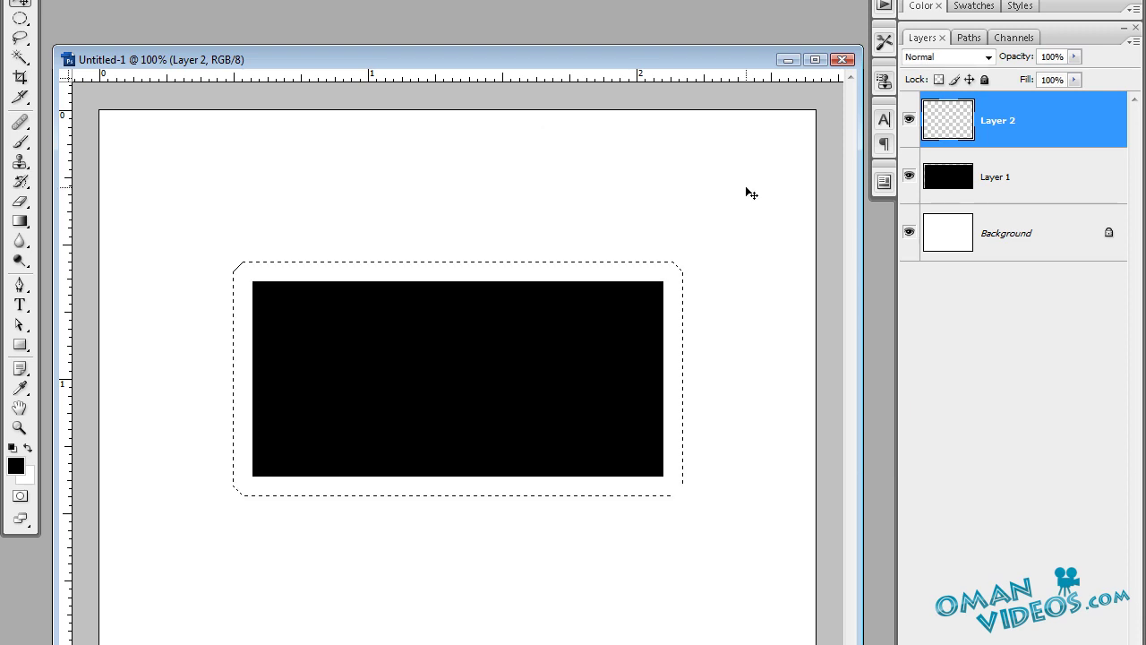
key(ctrl+z)
Expand the rectangle's selection outward on all sides, fill it with black on the new layer, and deselect
key(alt+s)
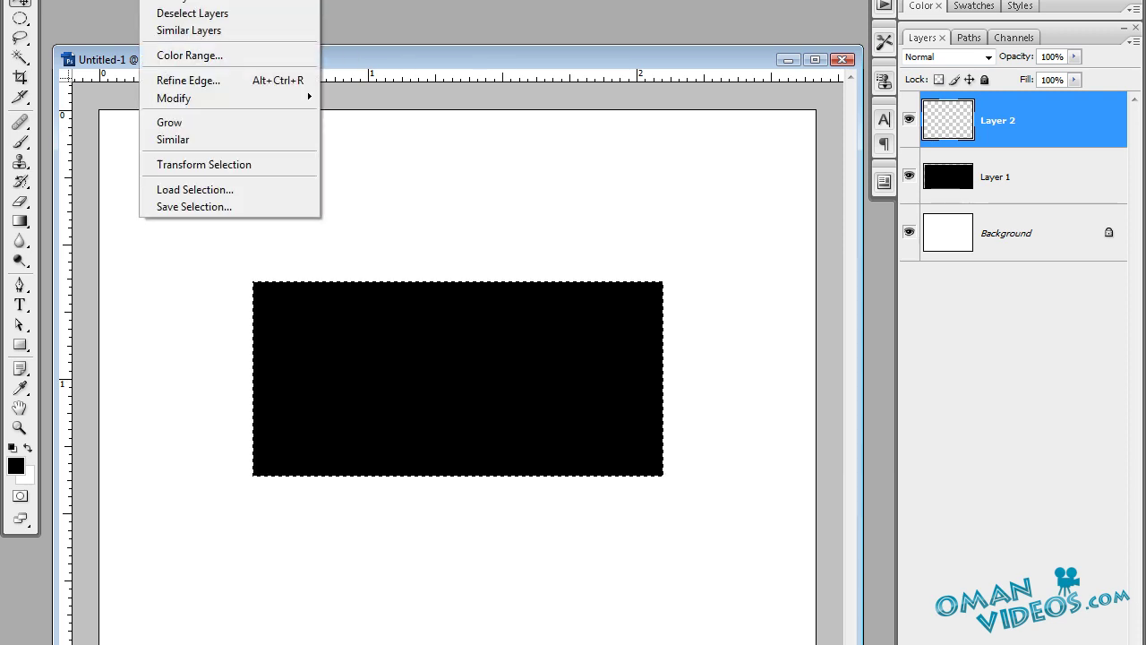
mouse_move(207, 95)
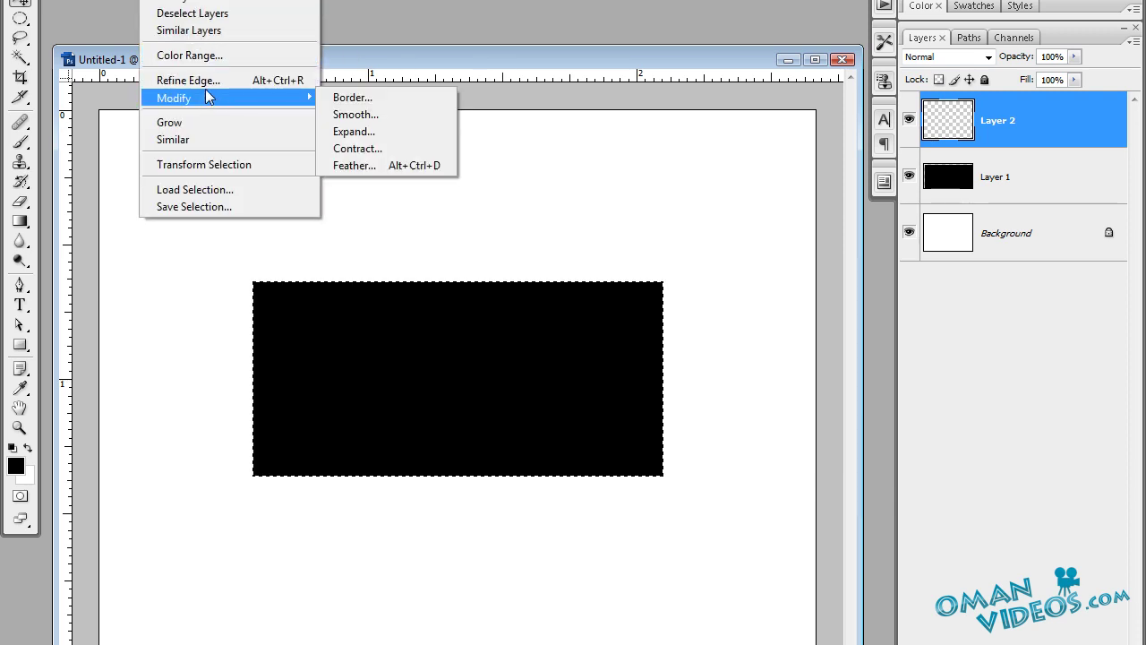
click(377, 132)
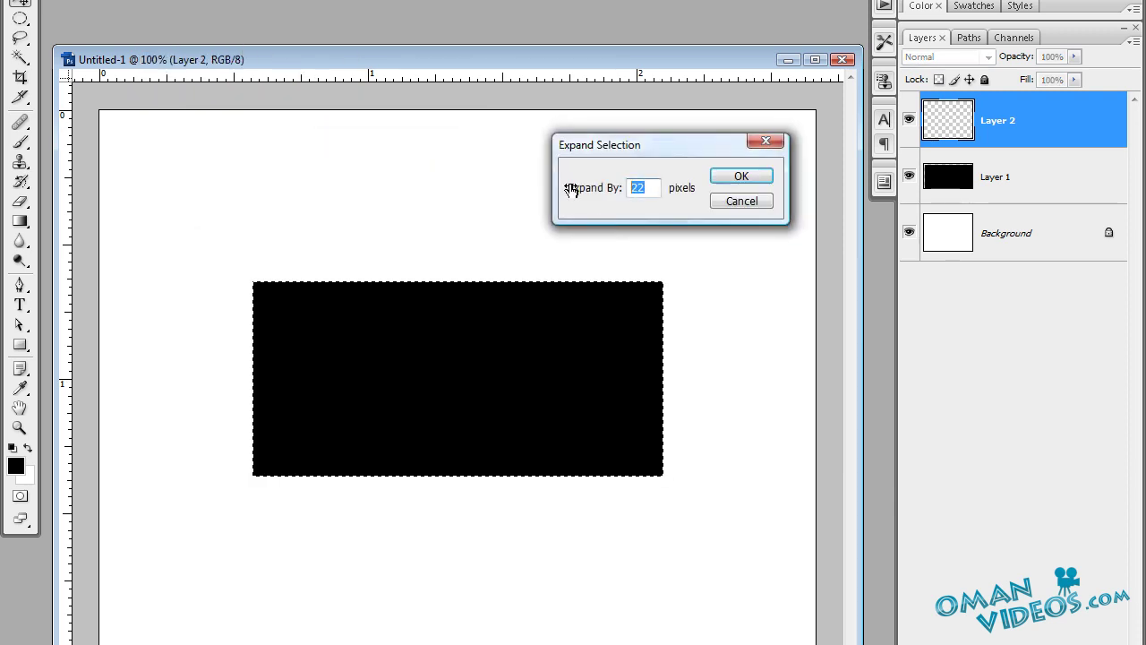
text(20)
key(Return)
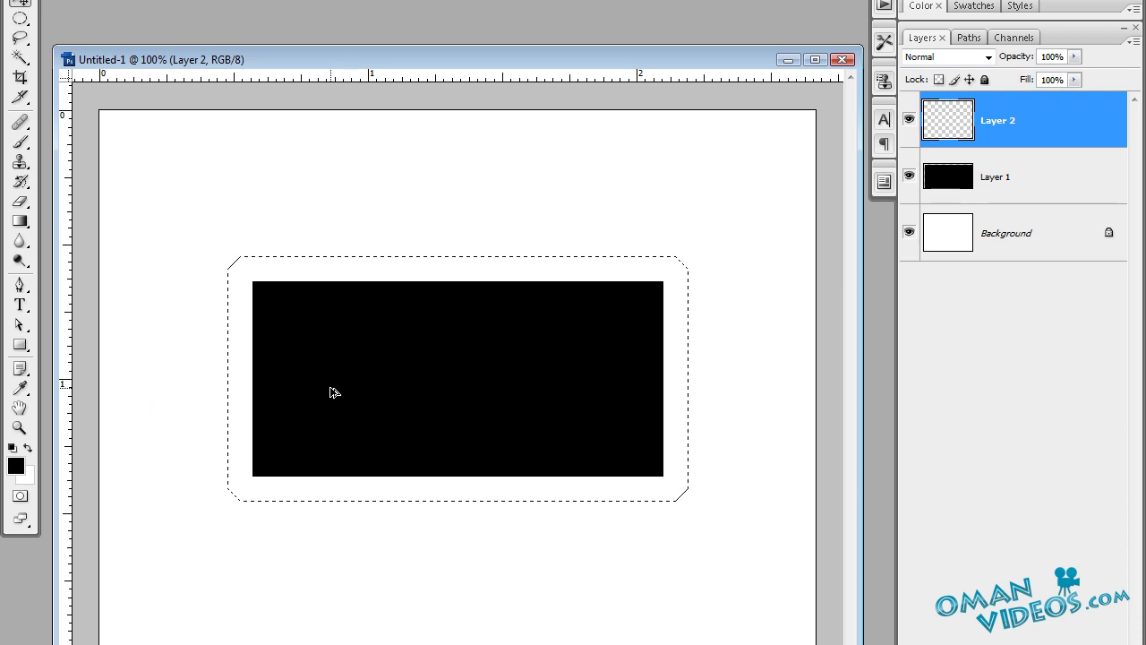
key(alt+BackSpace)
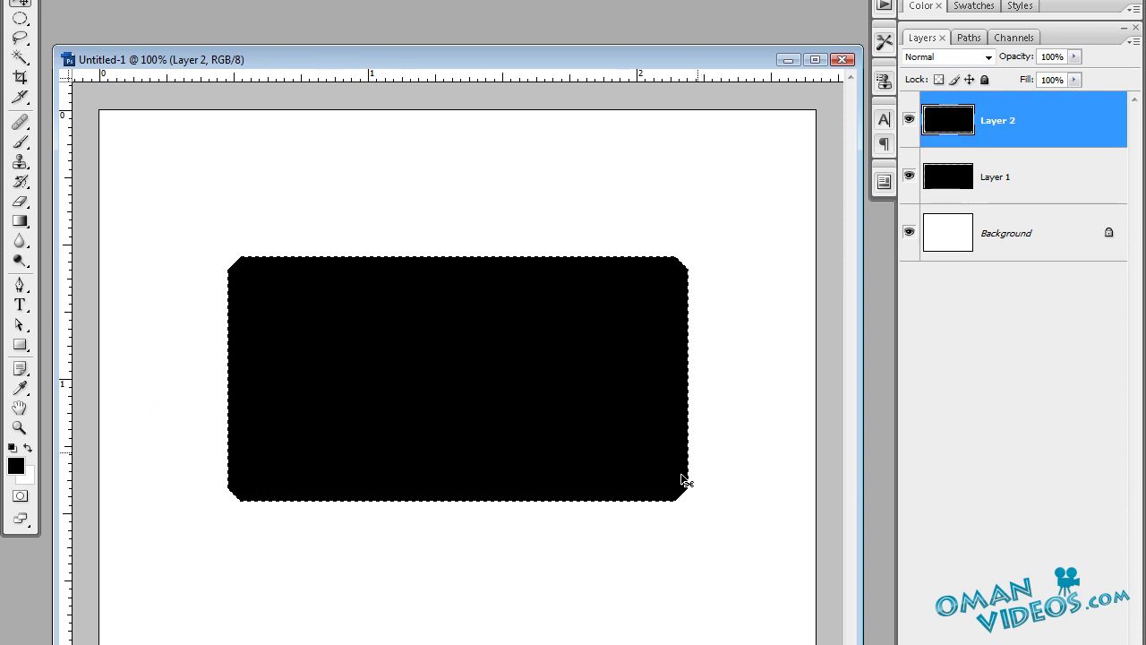
key(ctrl+d)
Place Layer 2, the larger black shape, beneath Layer 1 and rename it Photo Frame
drag(1052, 122, 1046, 192)
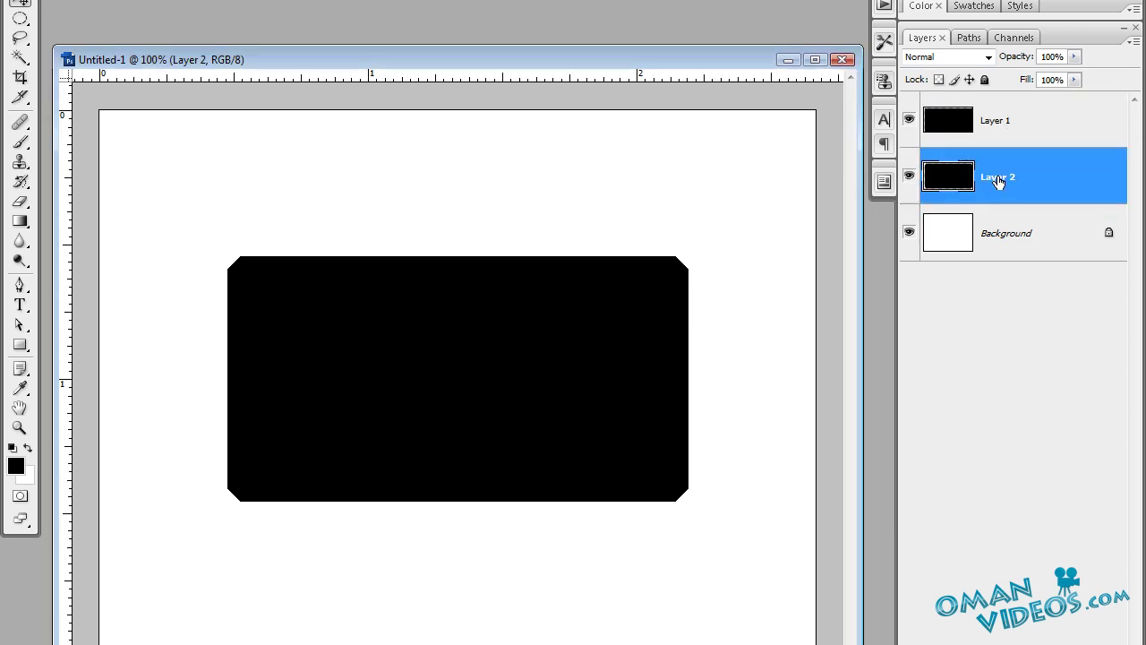
double_click(999, 178)
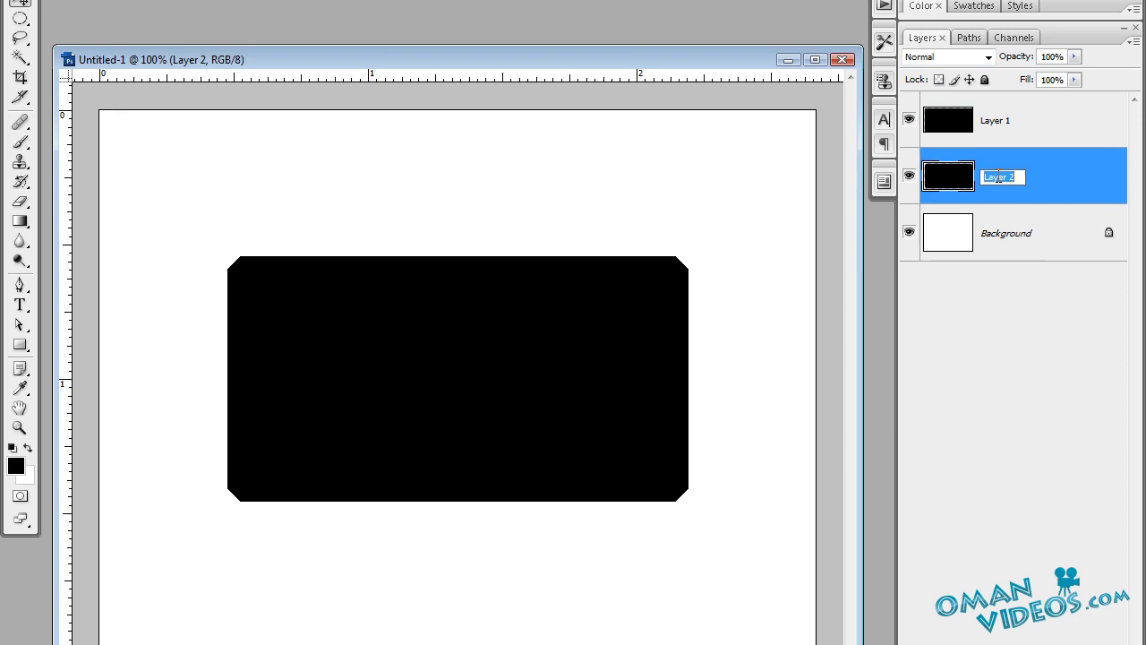
text(F)
text(hoto Frame)
key(Return)
Rename Layer 1, the smaller rectangle's layer, as Image Mask
double_click(996, 120)
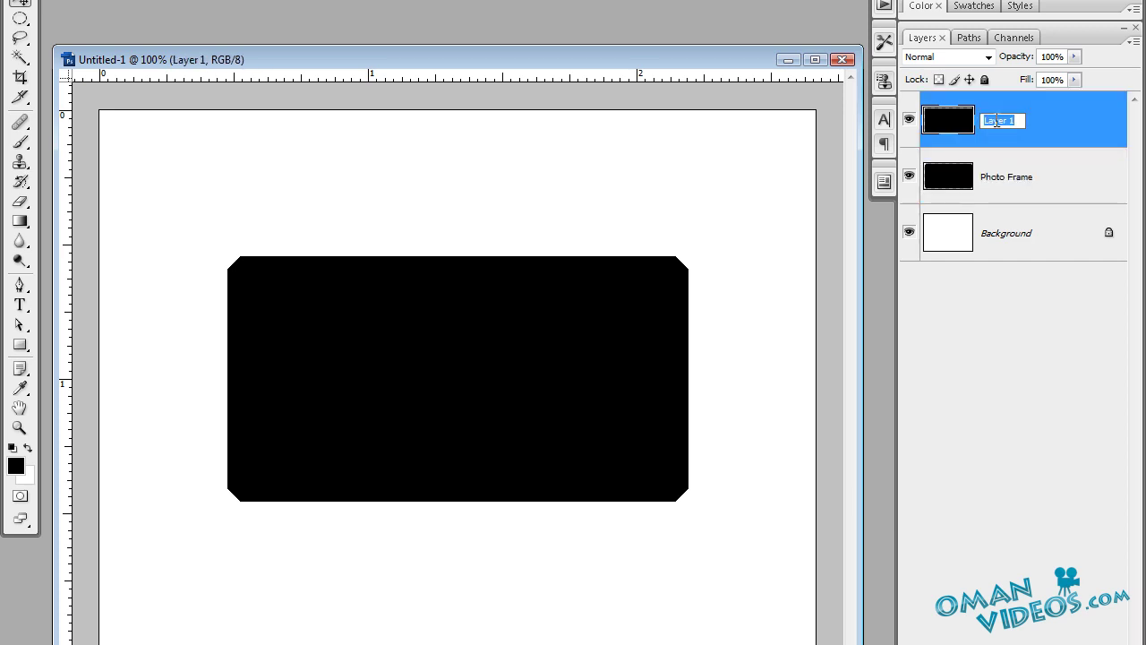
text(Image Mask)
key(Return)
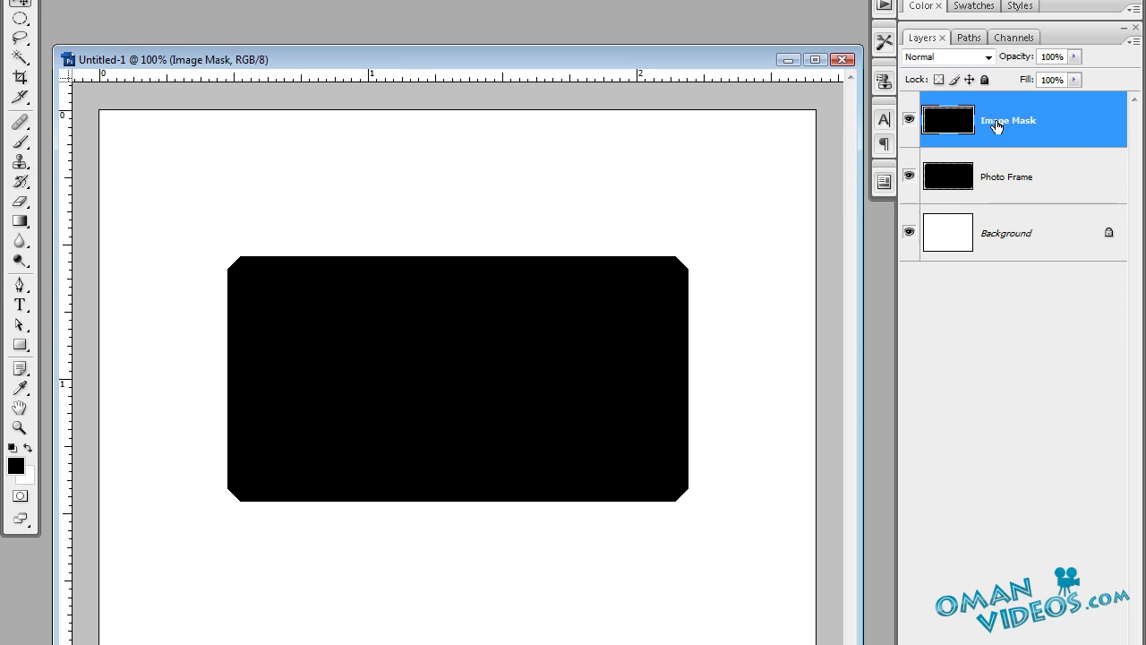
Apply a Gradient Overlay with the gray-to-white preset to the Image Mask layer
click(1035, 171)
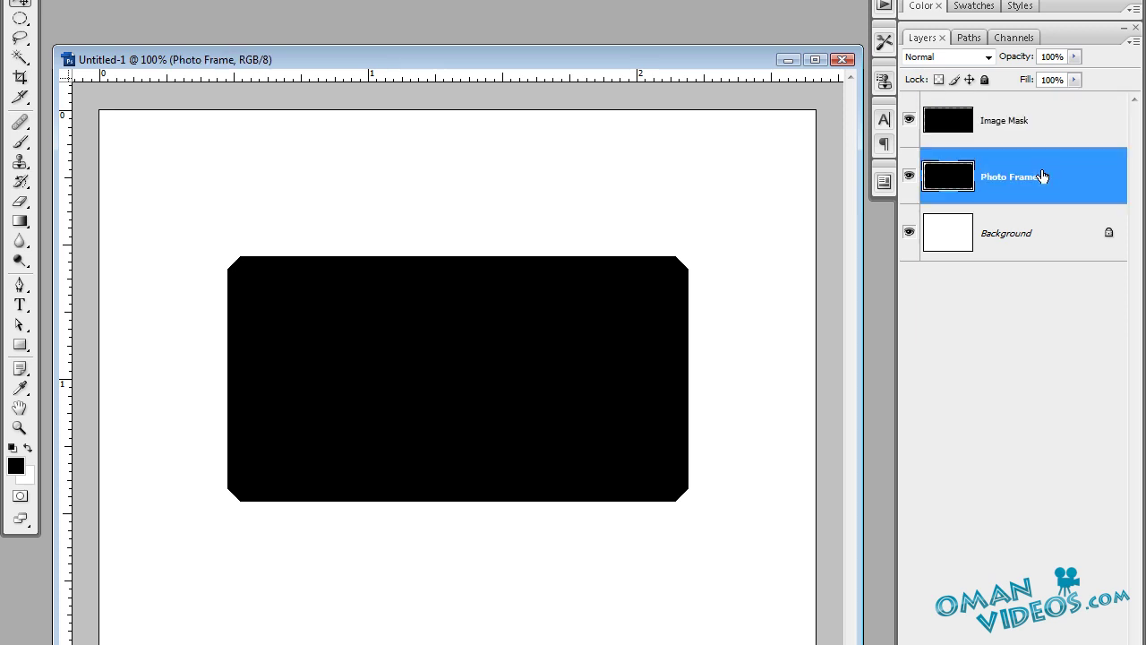
click(1056, 123)
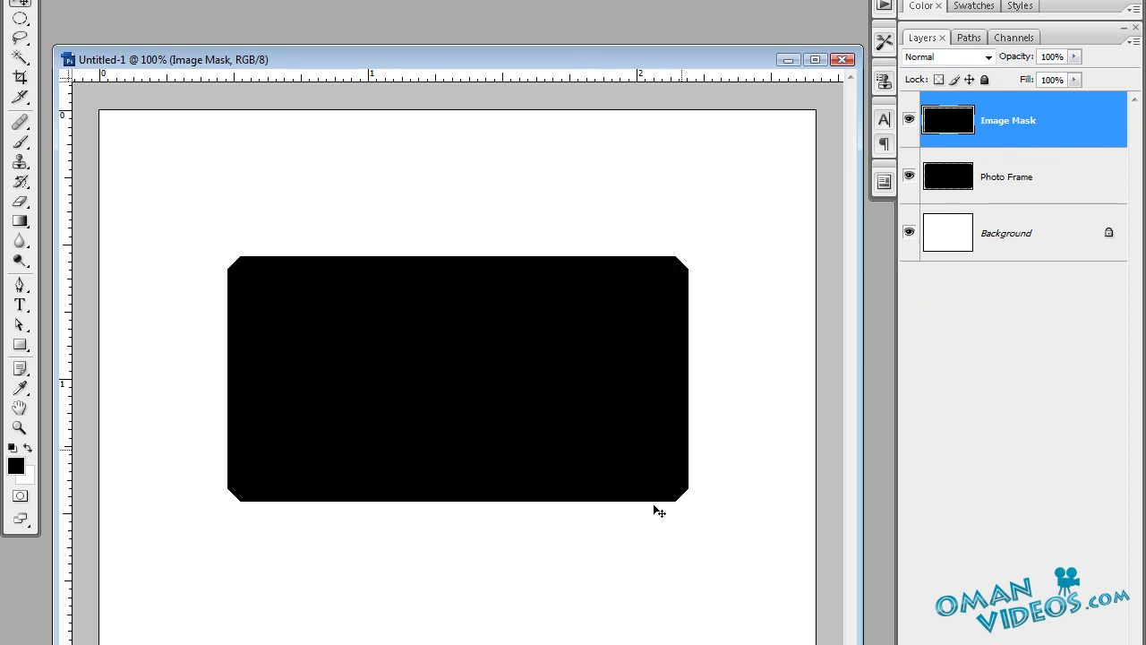
double_click(1073, 120)
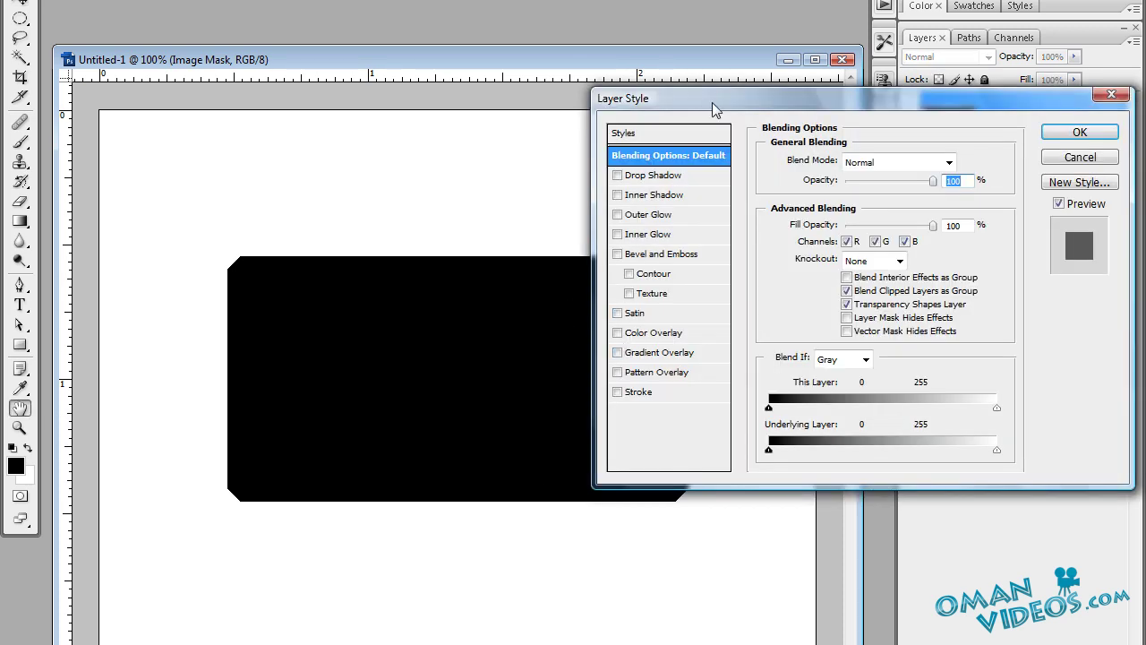
drag(722, 100, 707, 120)
drag(639, 206, 600, 209)
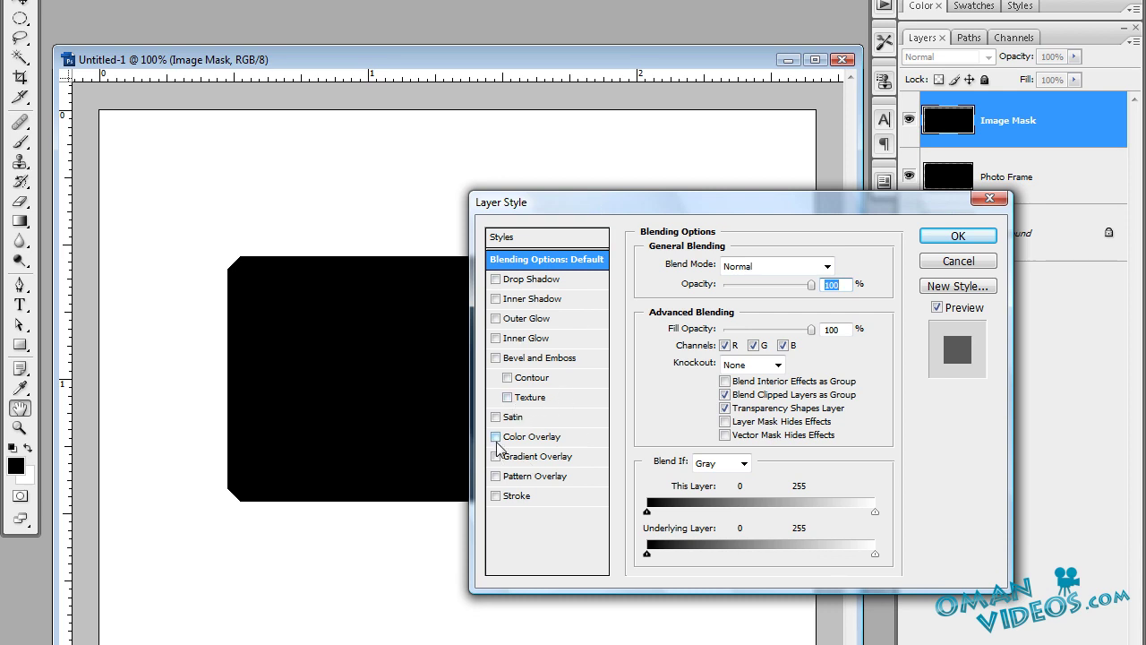
drag(677, 204, 664, 178)
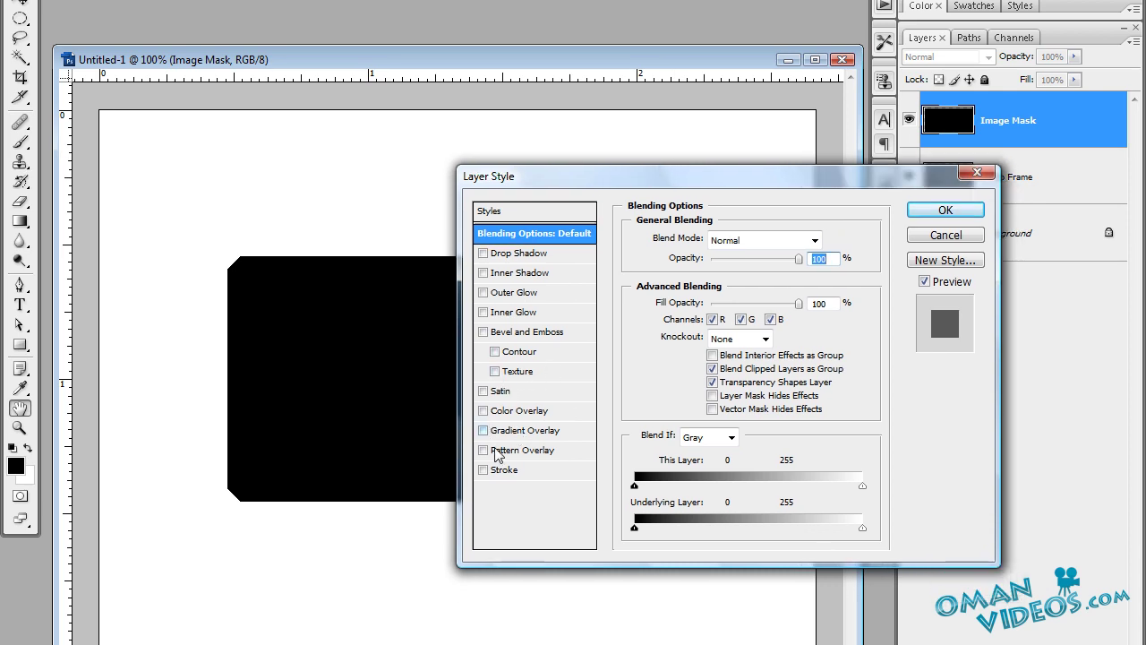
click(488, 431)
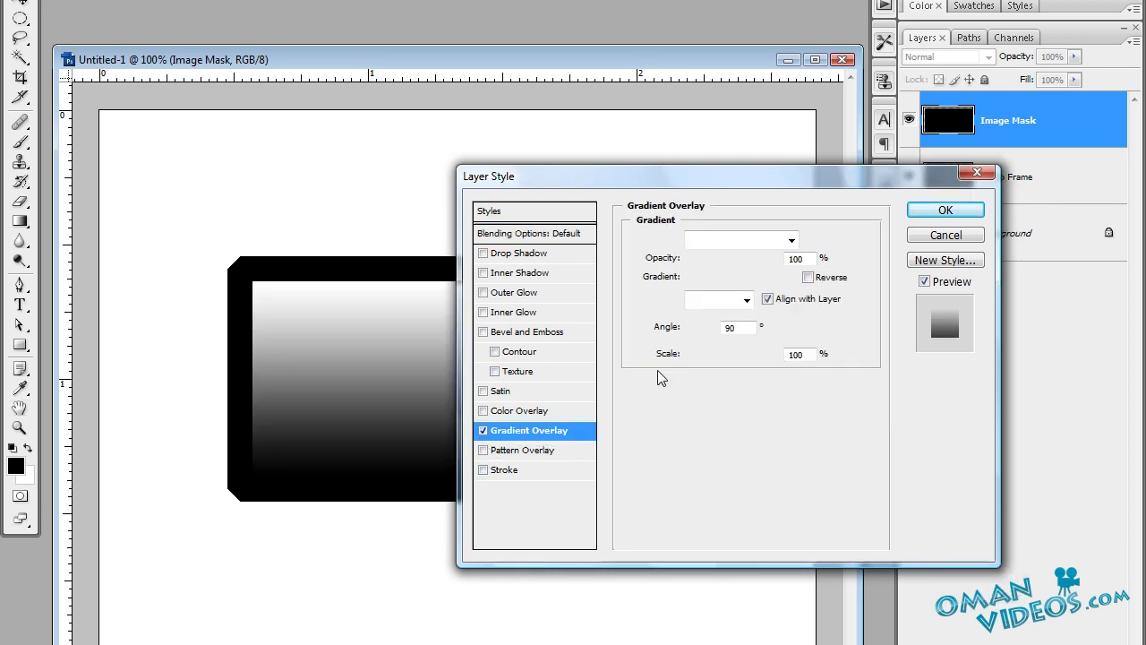
click(788, 278)
click(772, 373)
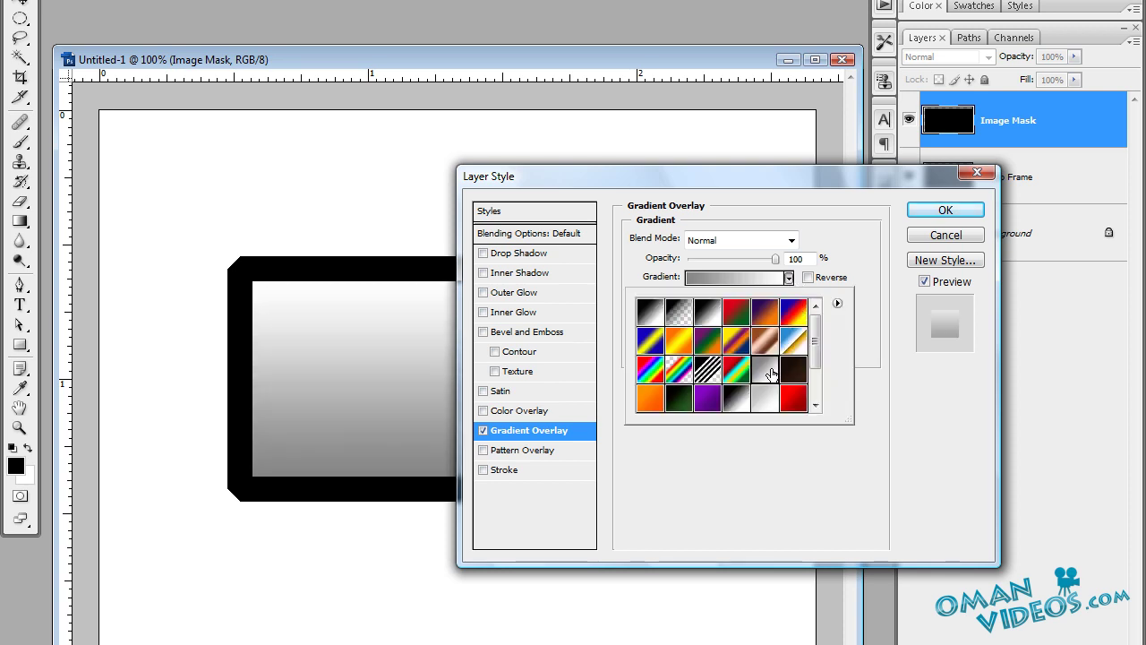
click(945, 210)
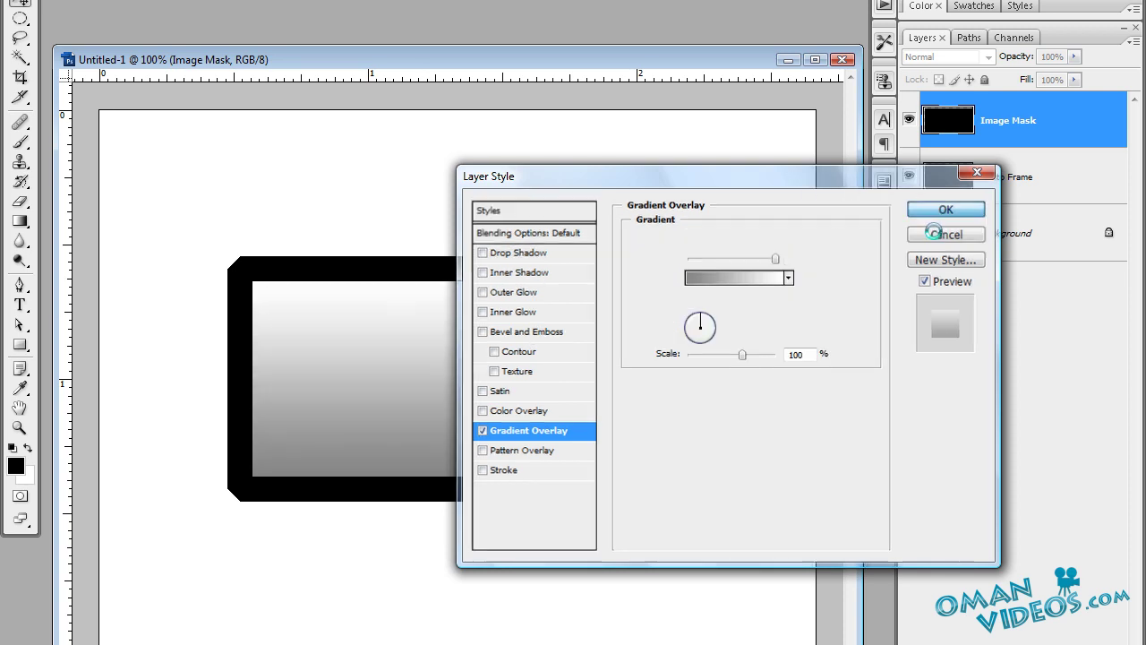
Accept the Image Mask layer's gradient overlay and collapse its list of effects
click(945, 209)
click(1122, 120)
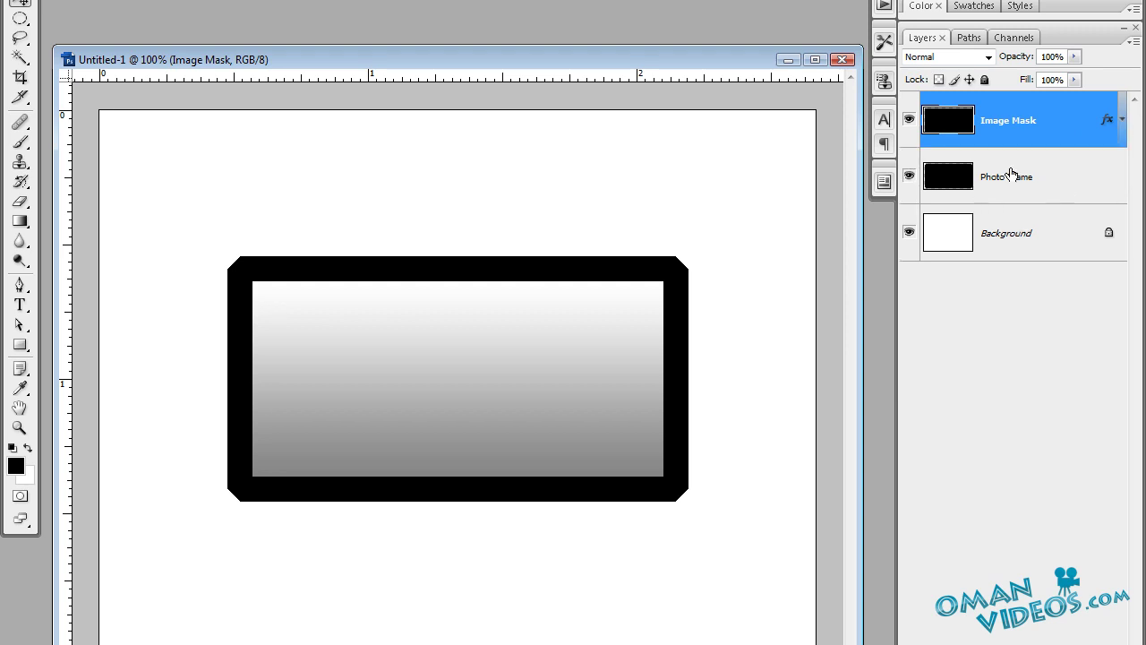
Add a smooth Inner Bevel to the Photo Frame layer with 1% depth, 2 px size and the double-peaked gloss contour
click(972, 182)
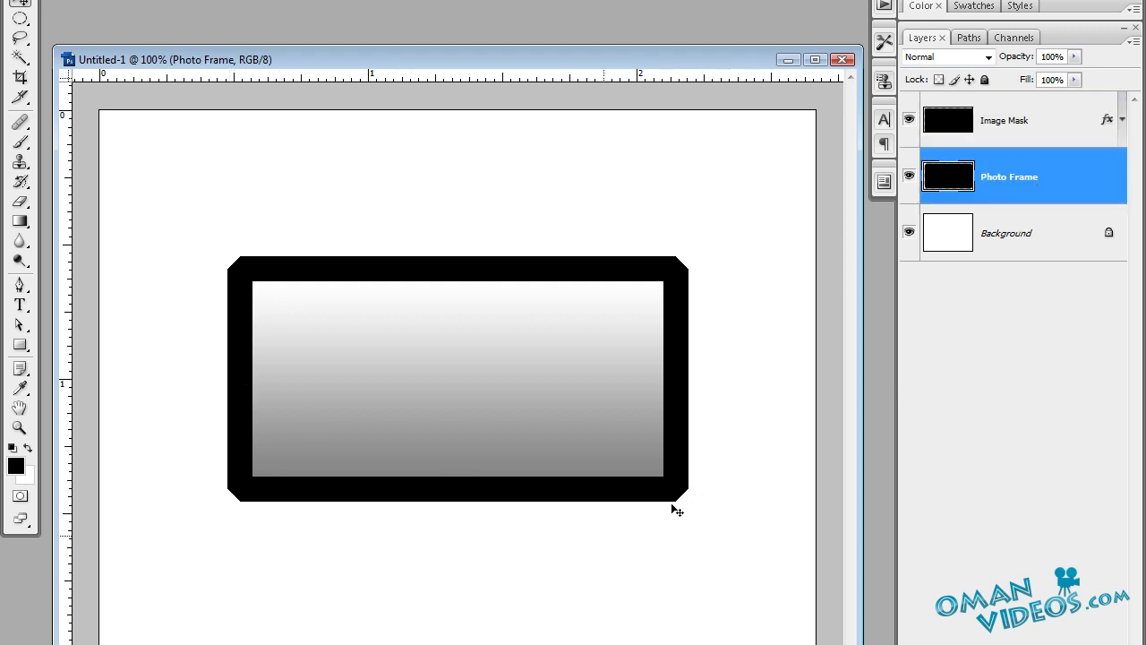
double_click(1091, 182)
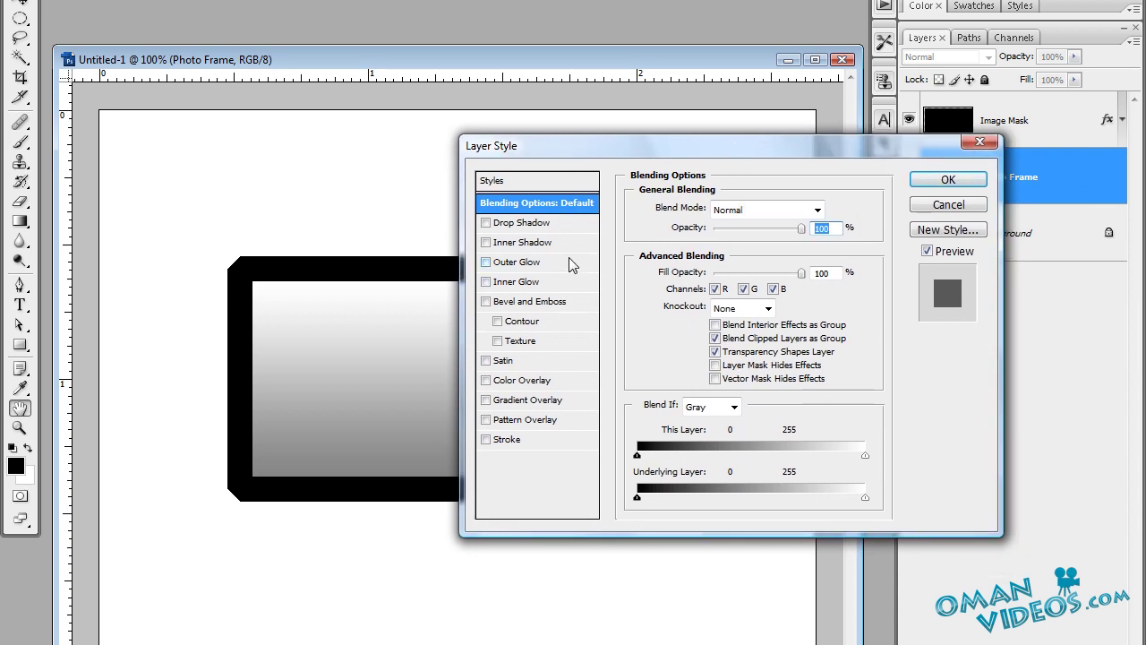
click(486, 301)
click(529, 302)
drag(714, 255, 708, 255)
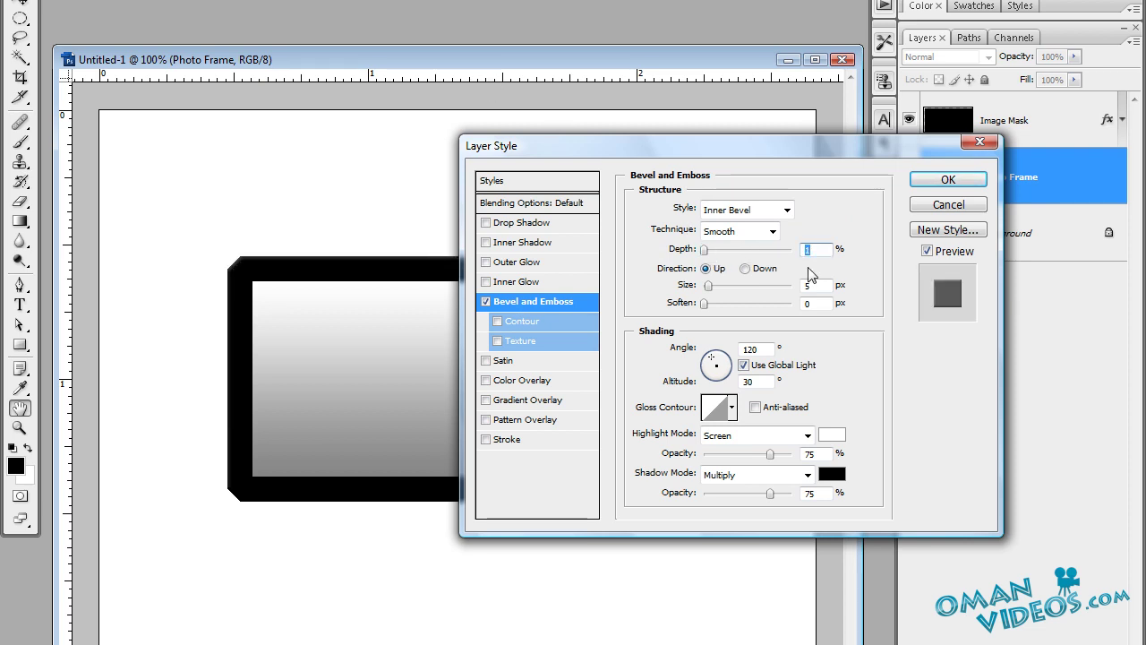
drag(709, 286, 708, 291)
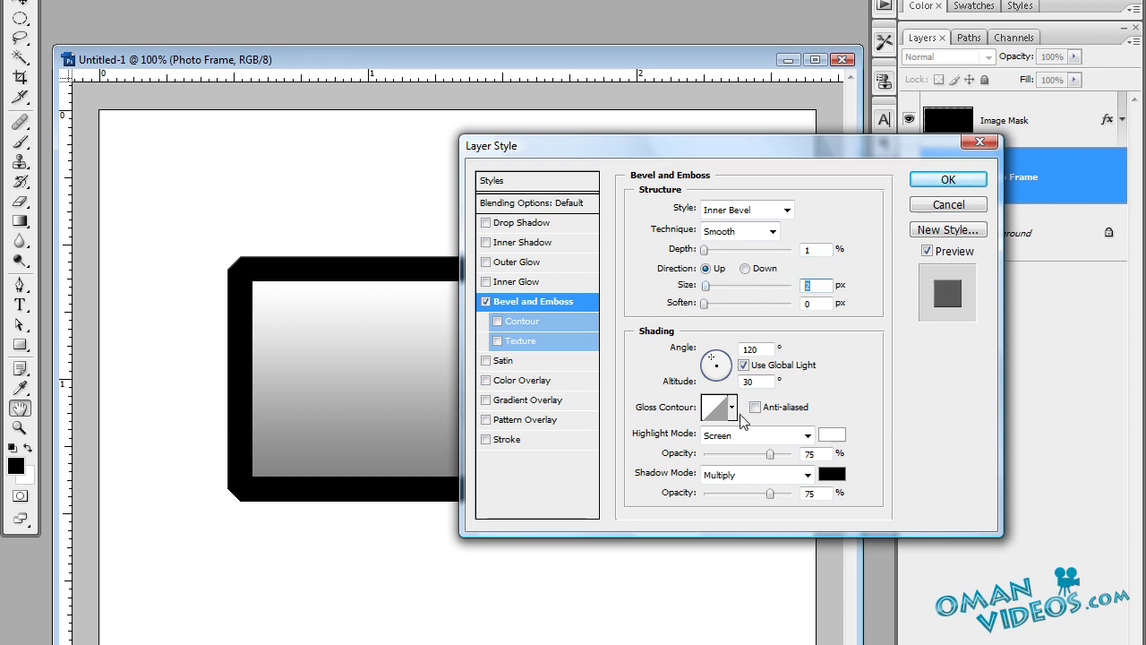
click(732, 408)
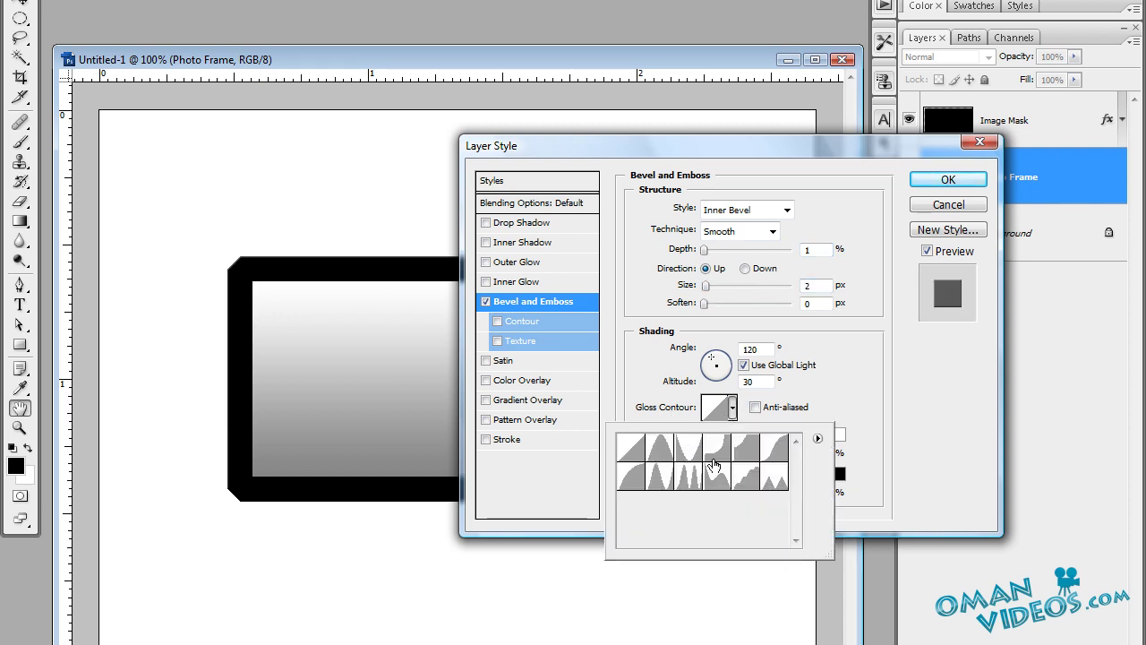
click(688, 477)
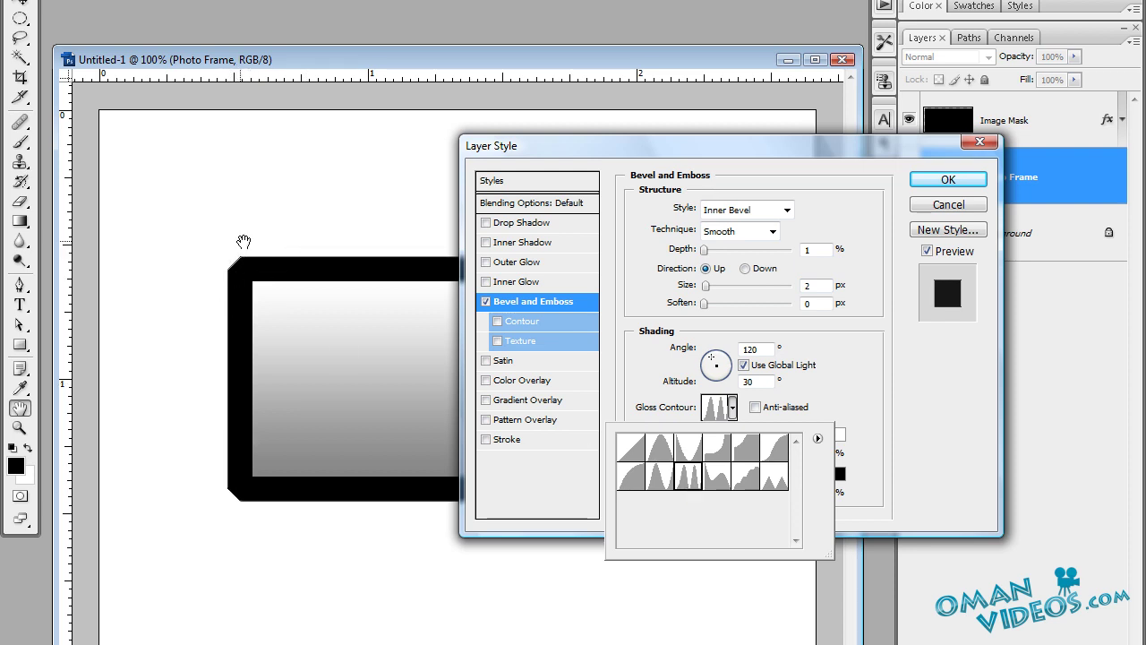
click(732, 391)
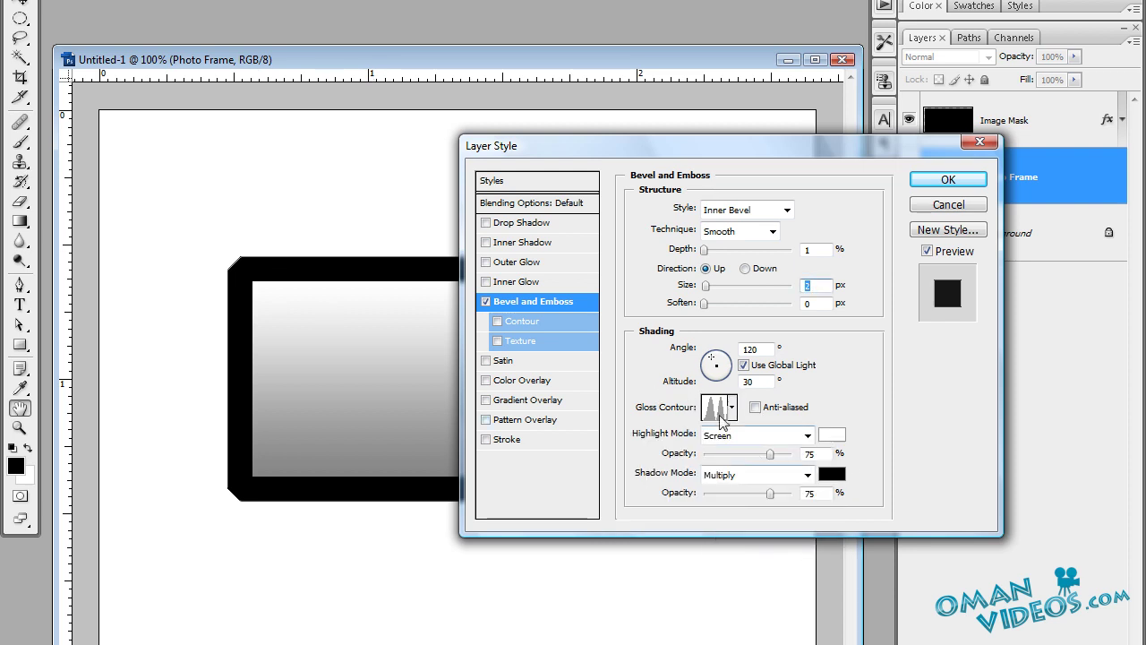
Add an Outer Glow to the Photo Frame layer with Normal blend mode and black (000000) as the glow colour
click(488, 262)
click(506, 264)
click(709, 213)
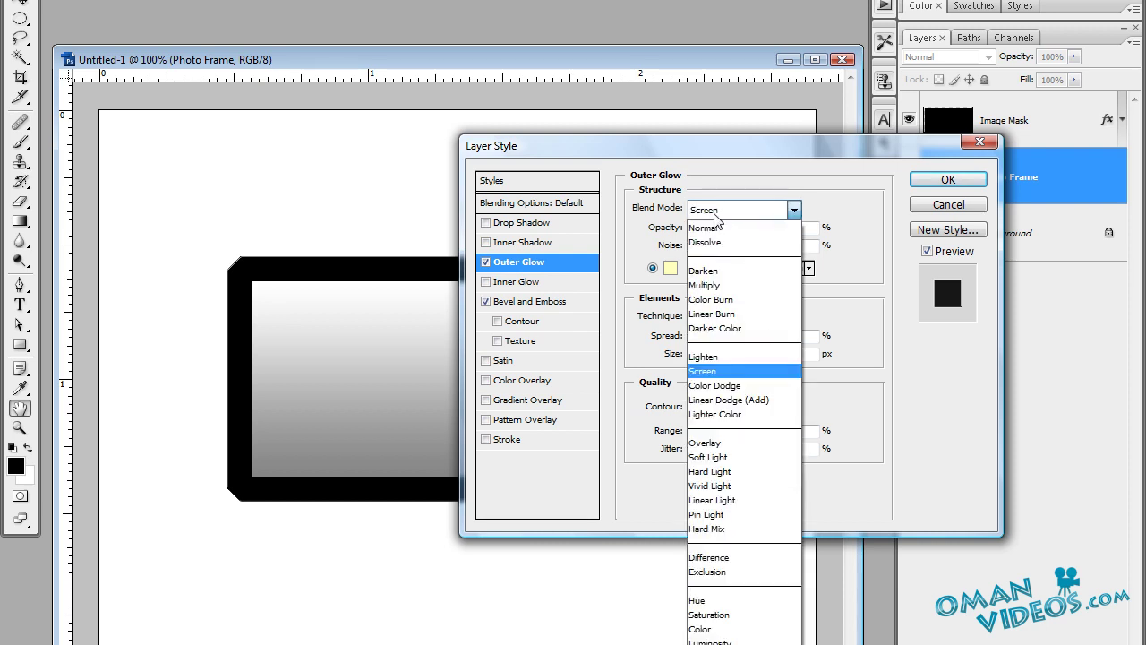
click(714, 233)
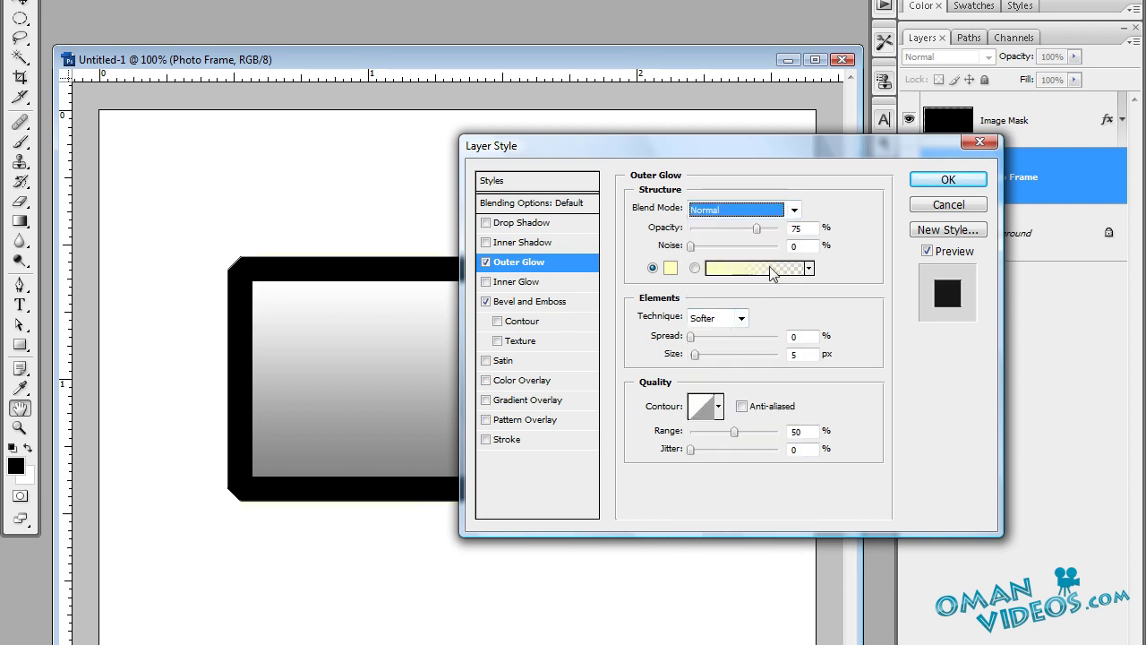
double_click(804, 228)
click(669, 268)
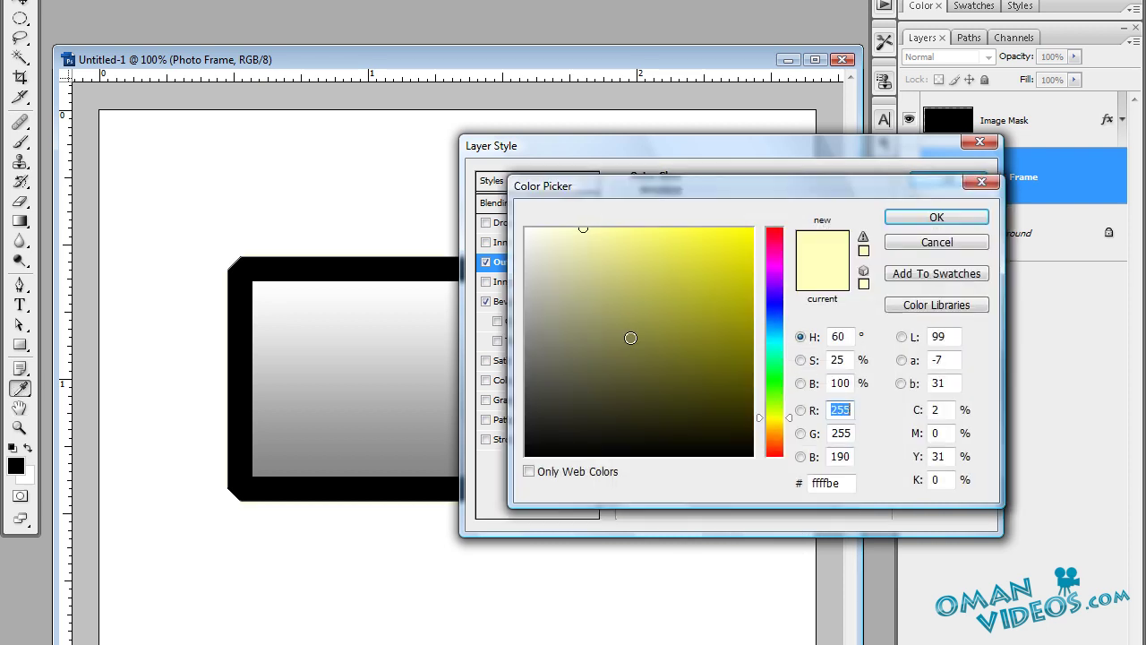
drag(584, 384, 489, 516)
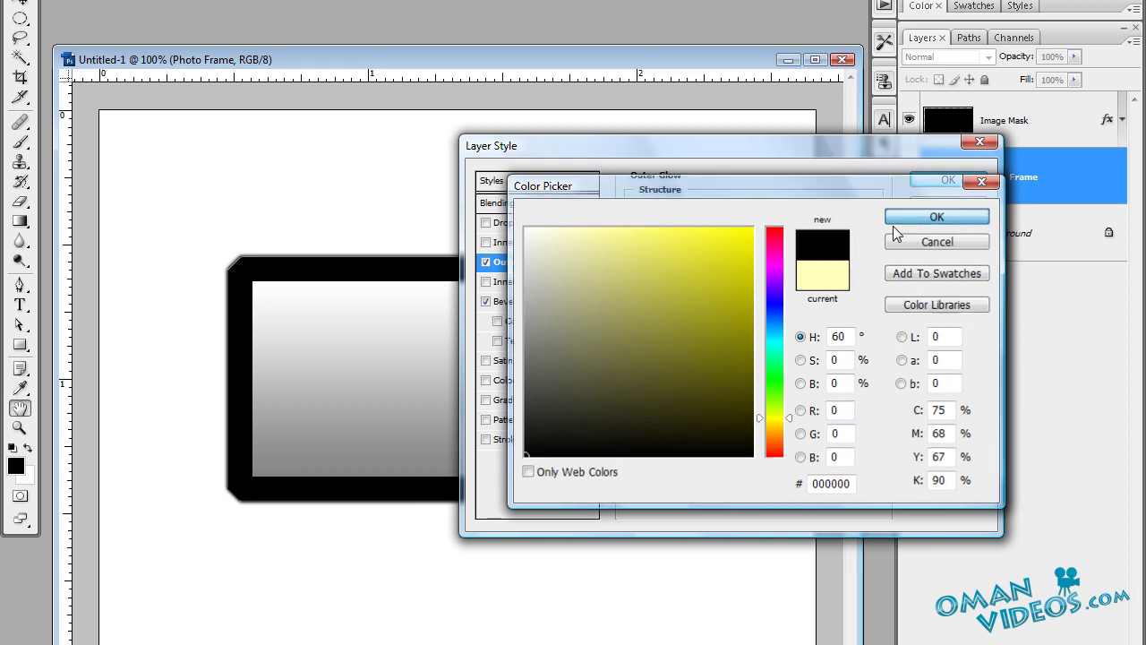
click(931, 220)
Set the outer glow's opacity to 32%, increase its size and range, and apply the Photo Frame layer's effects
drag(757, 231, 719, 229)
mouse_move(698, 355)
mouse_down()
mouse_move(713, 356)
mouse_move(703, 362)
mouse_up()
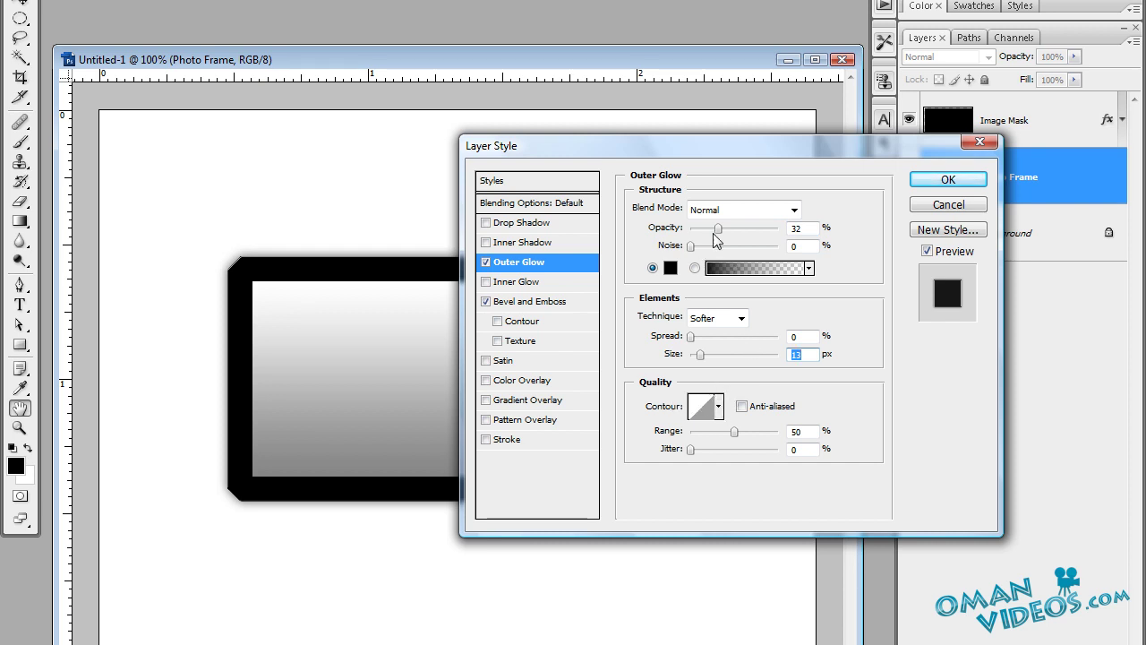
drag(737, 435, 749, 436)
drag(705, 359, 706, 360)
click(935, 178)
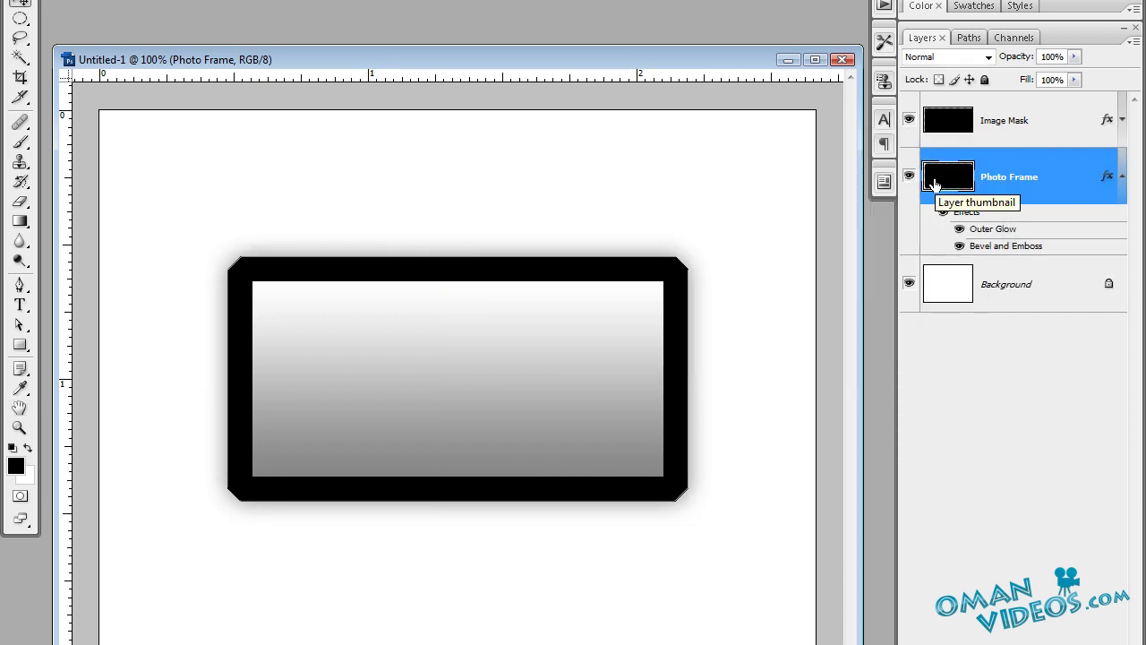
click(1122, 177)
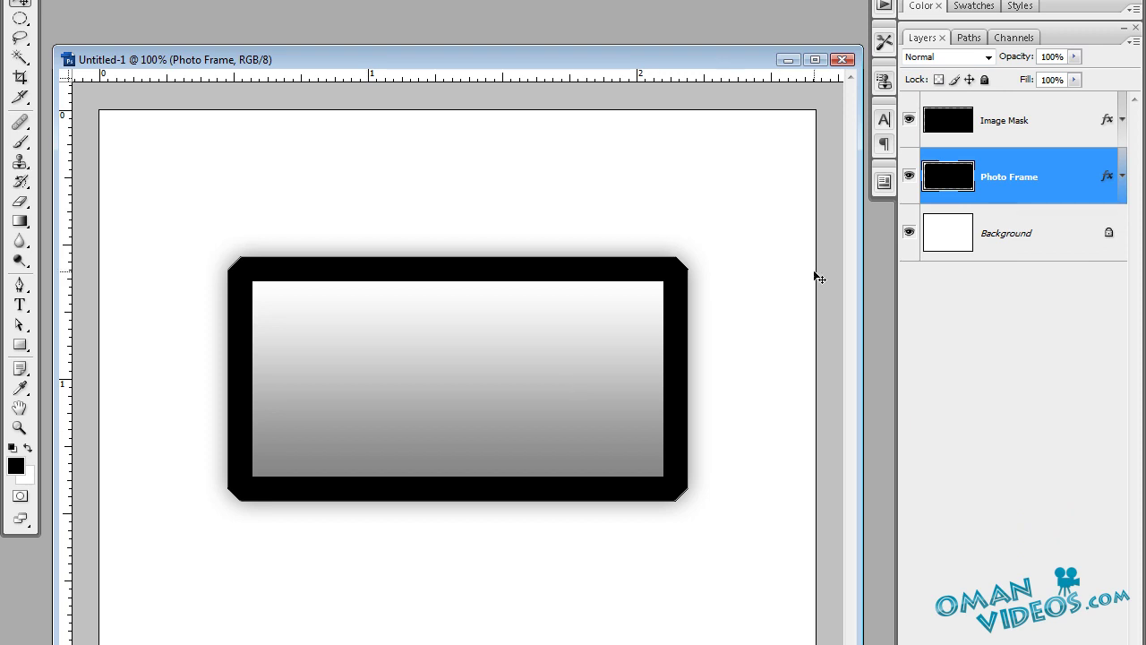
Create a new layer above Photo Frame and name it Shine
key(ctrl+shift+alt+n)
double_click(998, 177)
text(Shin)
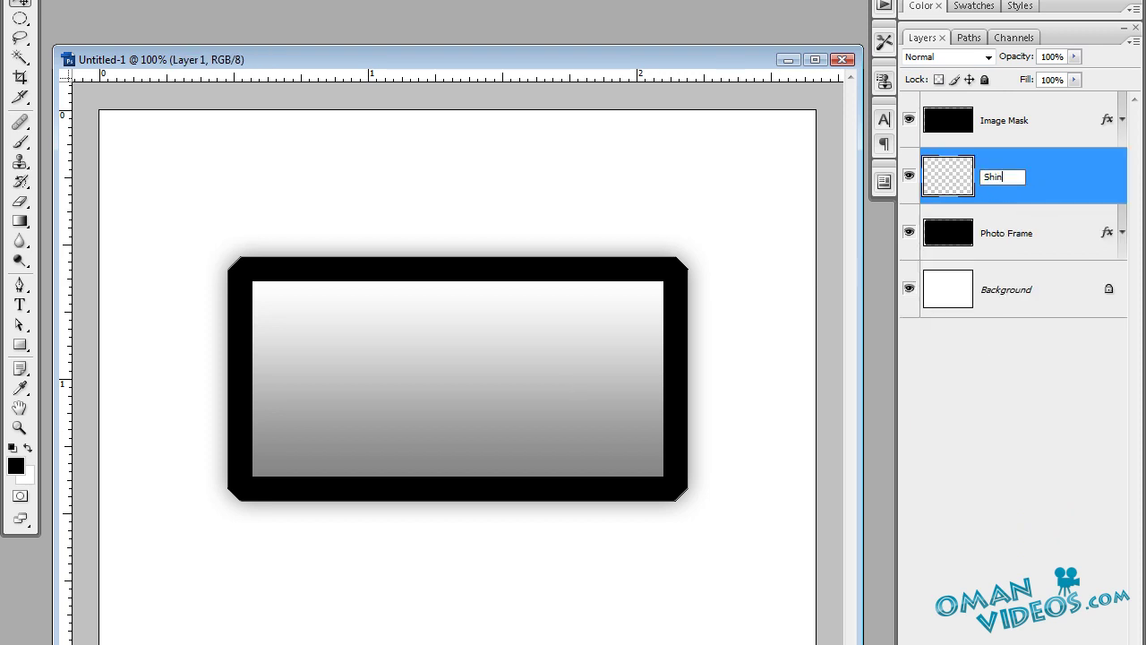
text(e)
key(Return)
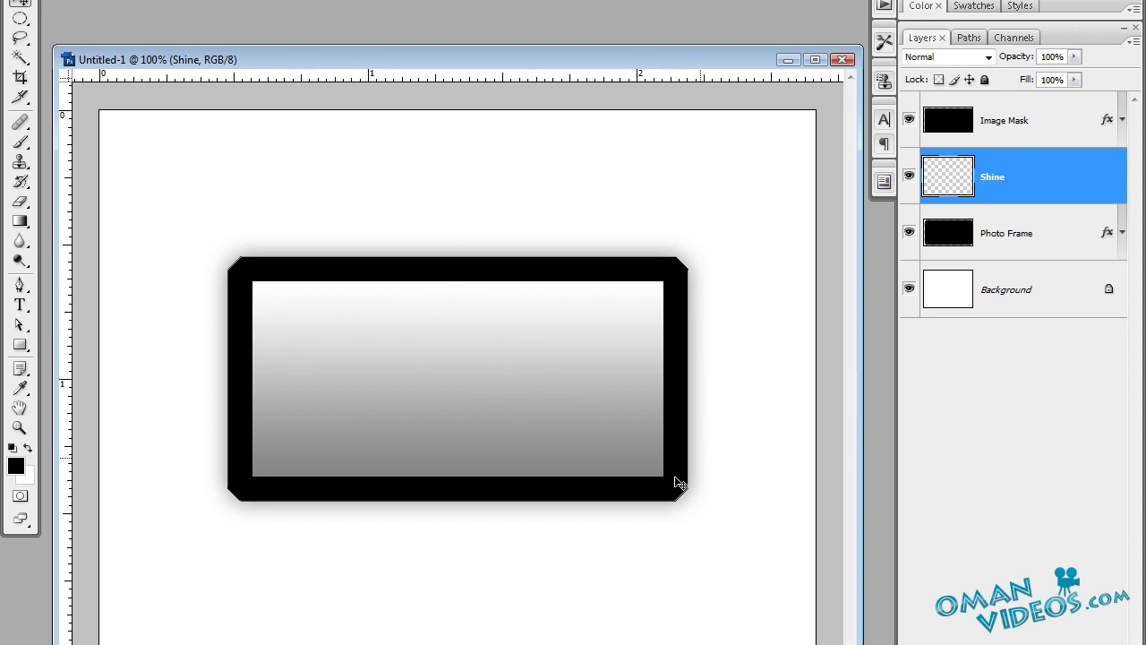
Hide the Image Mask layer and cut its rectangular shape out of the Photo Frame layer
ctrl+click(949, 234)
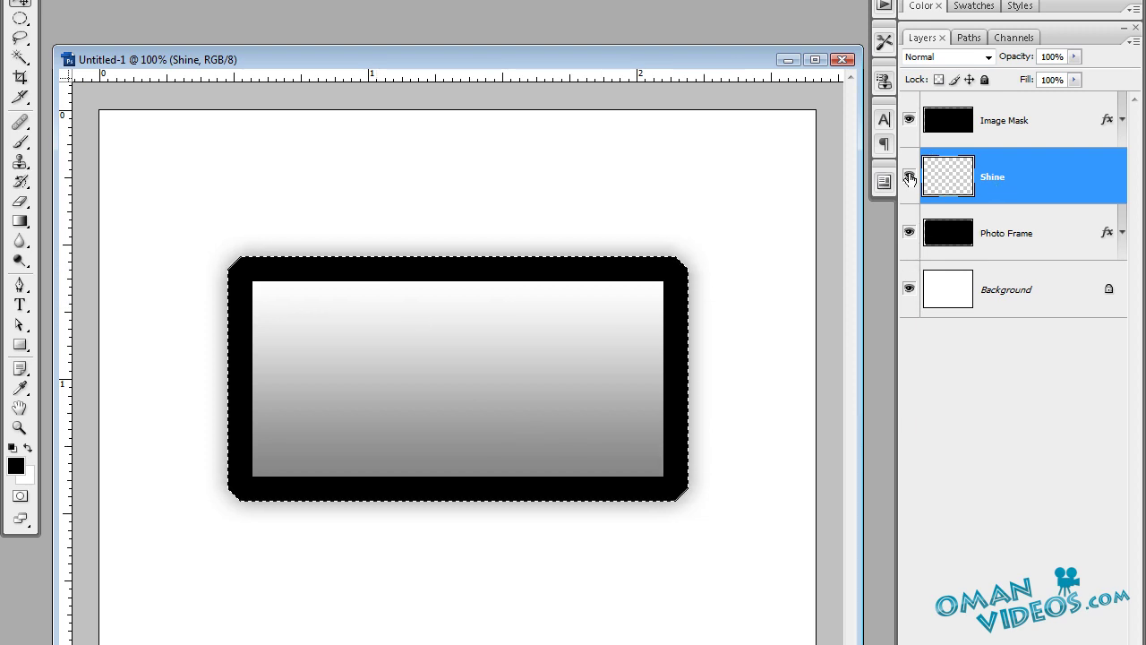
click(909, 120)
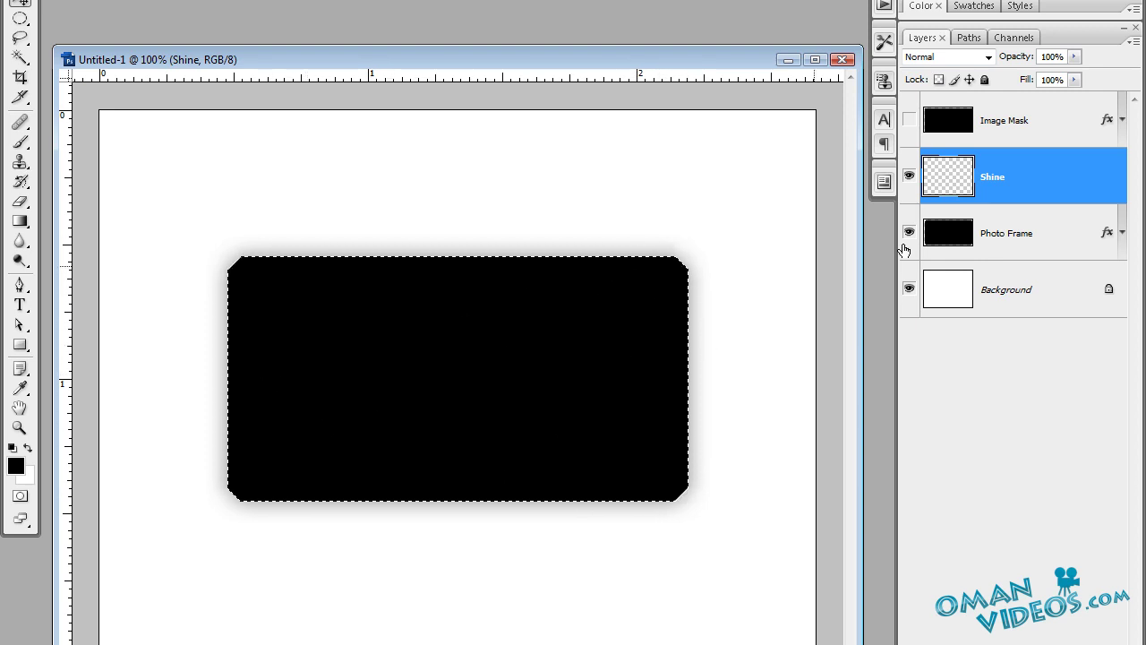
click(985, 231)
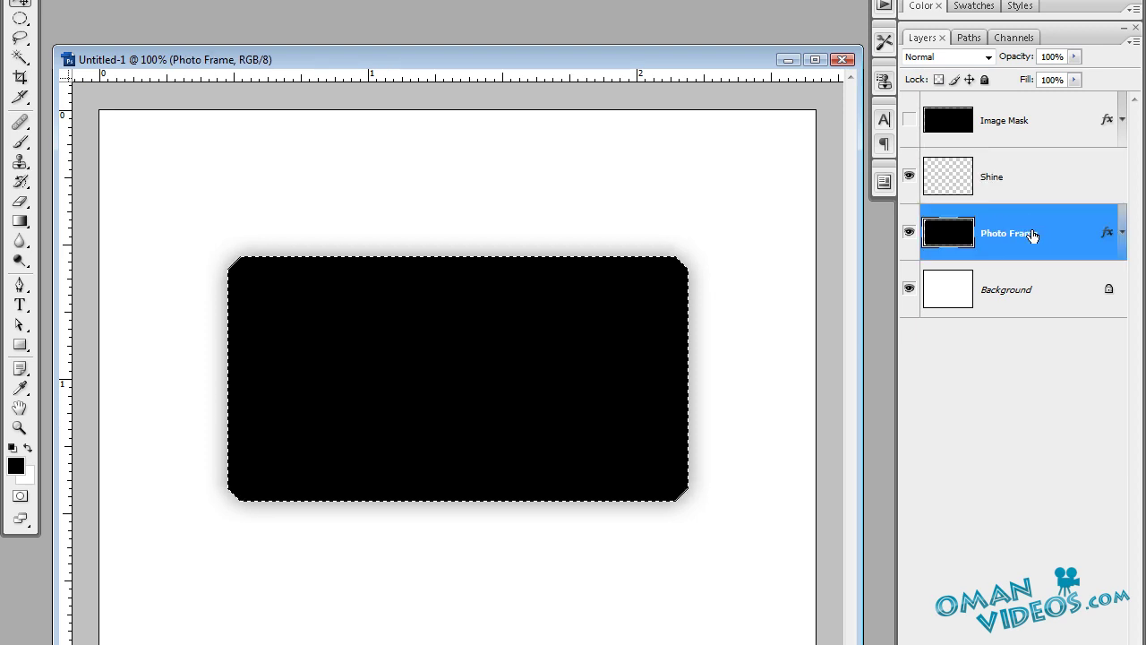
key(ctrl+d)
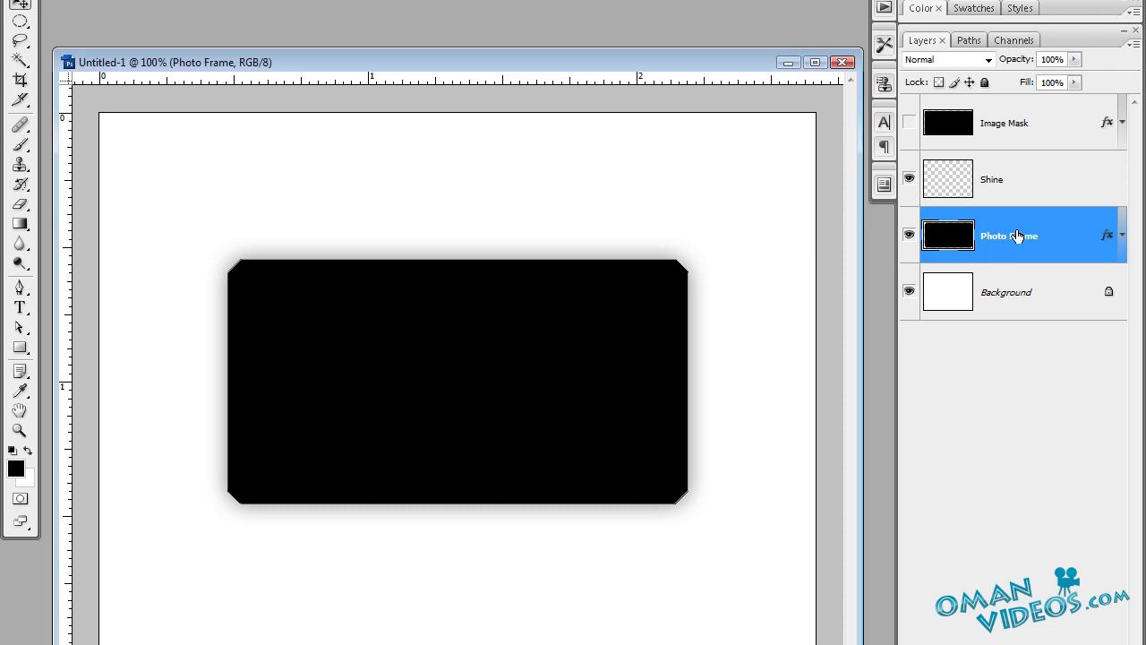
ctrl+click(948, 125)
key(Delete)
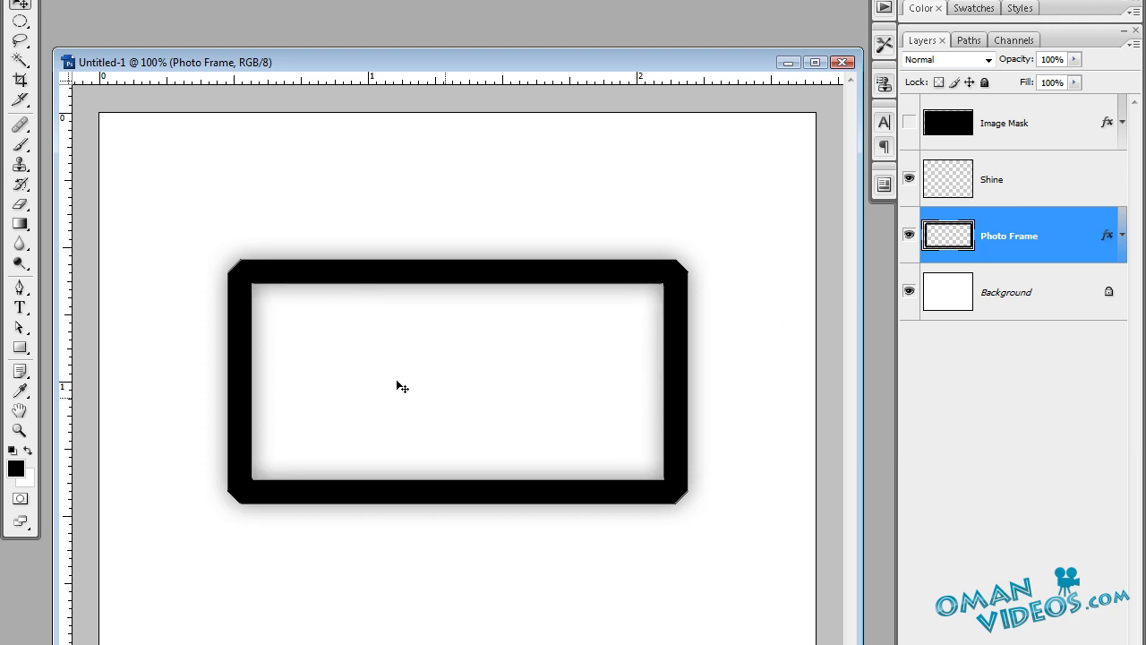
On the Shine layer, load the frame's outline as a selection and subtract ellipses from it, keeping only the curved lower part
click(1019, 188)
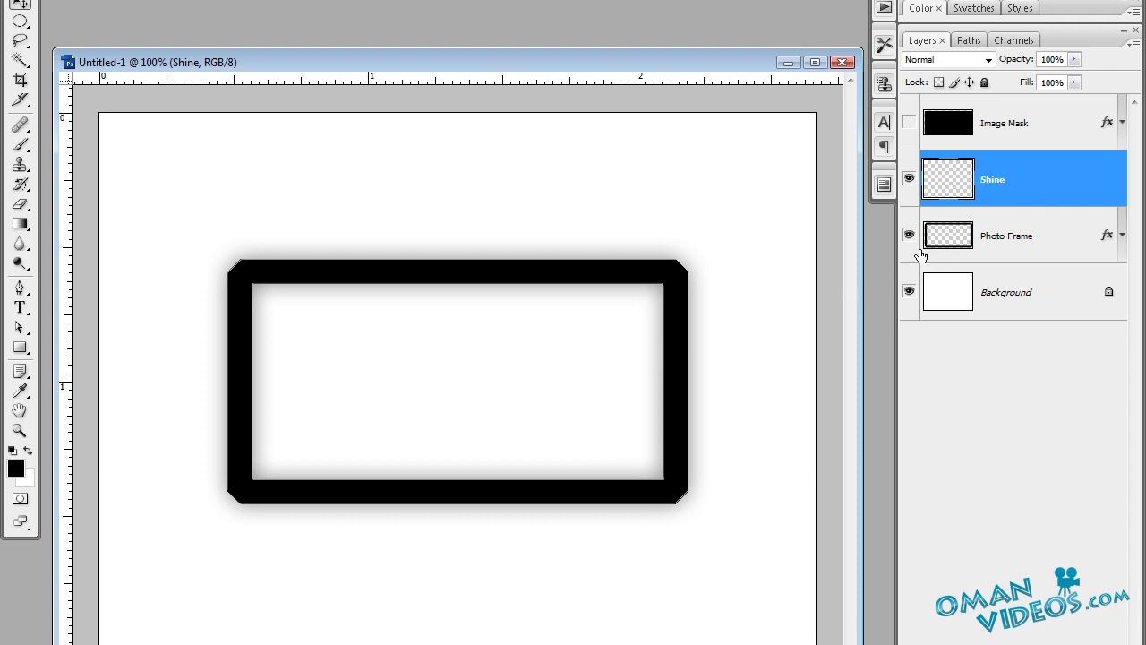
ctrl+click(952, 234)
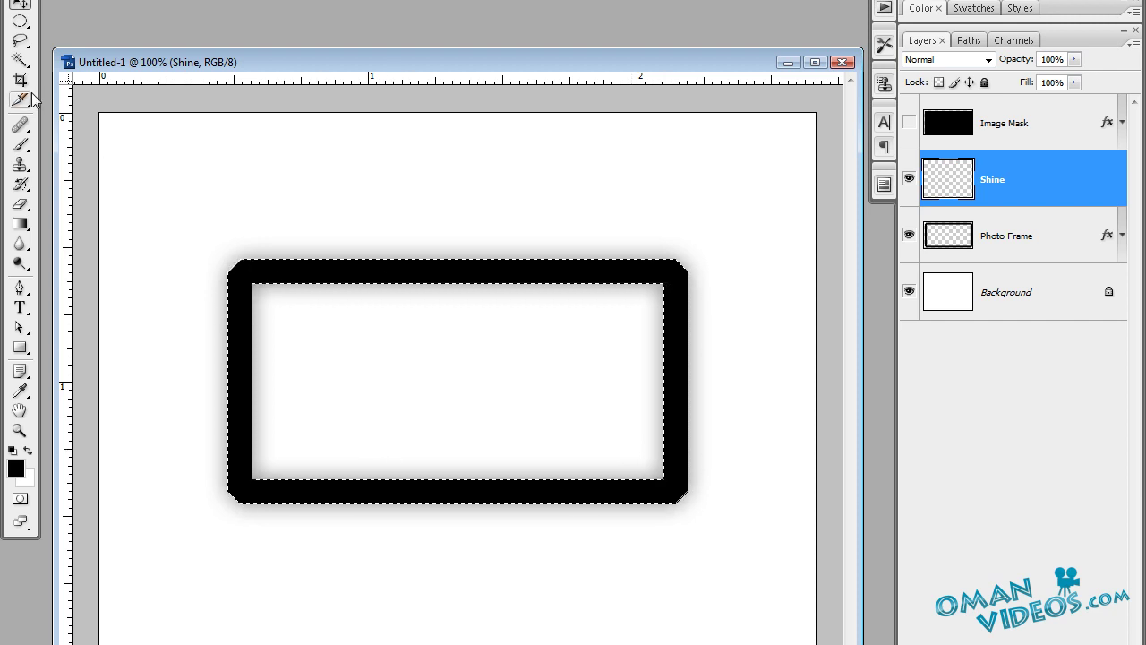
drag(20, 21, 75, 40)
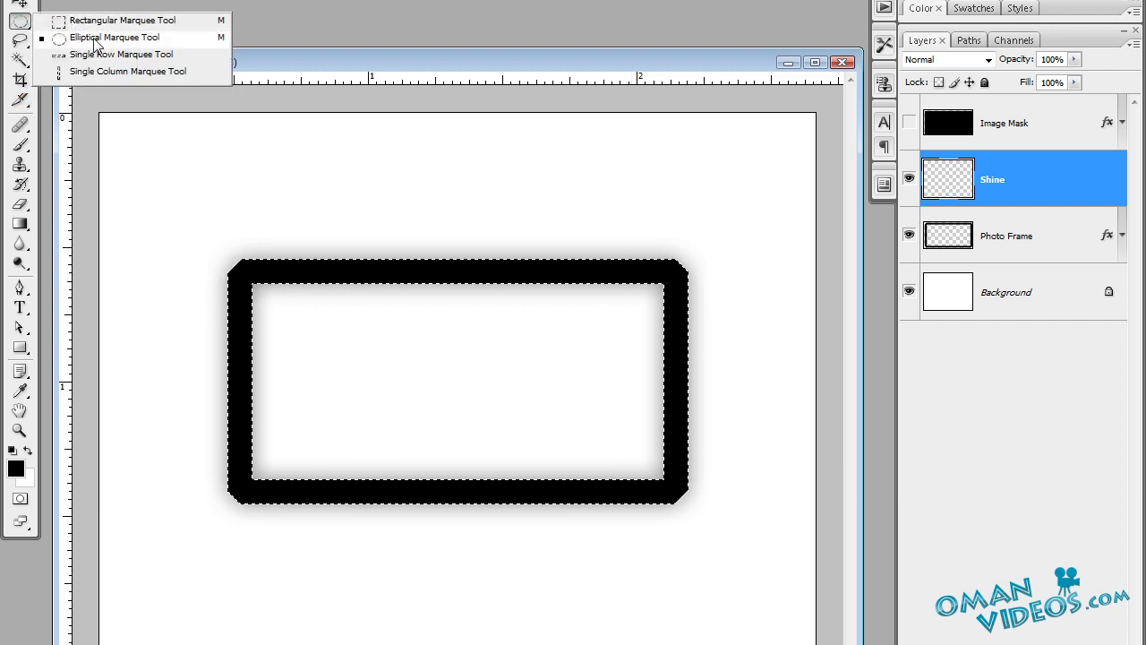
click(84, 41)
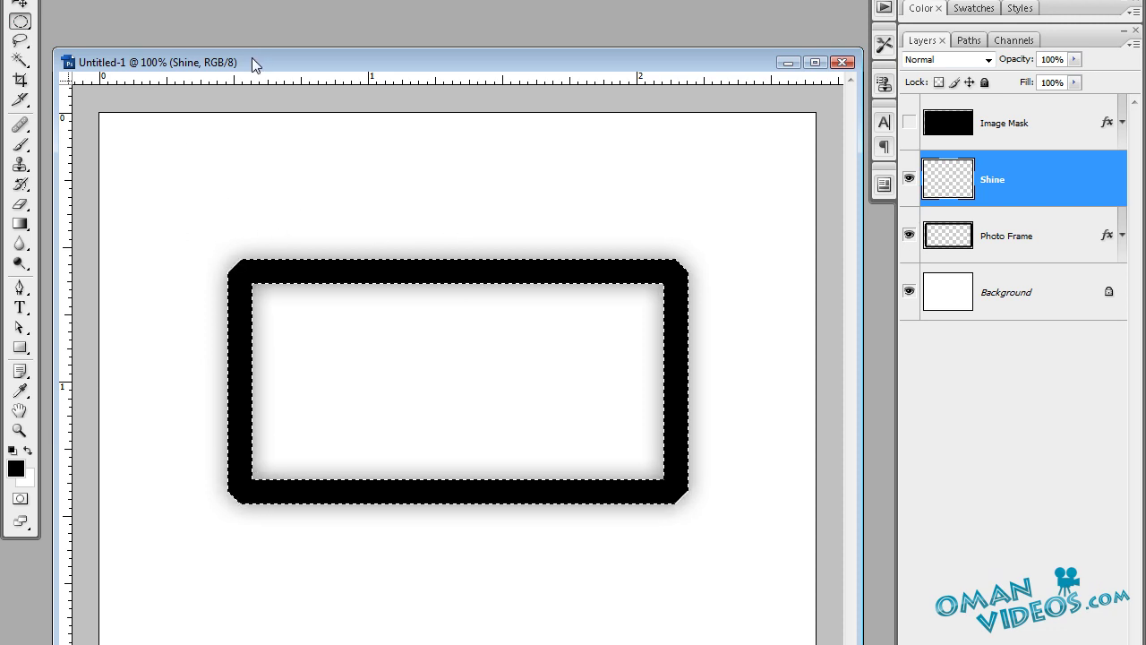
drag(269, 59, 267, 46)
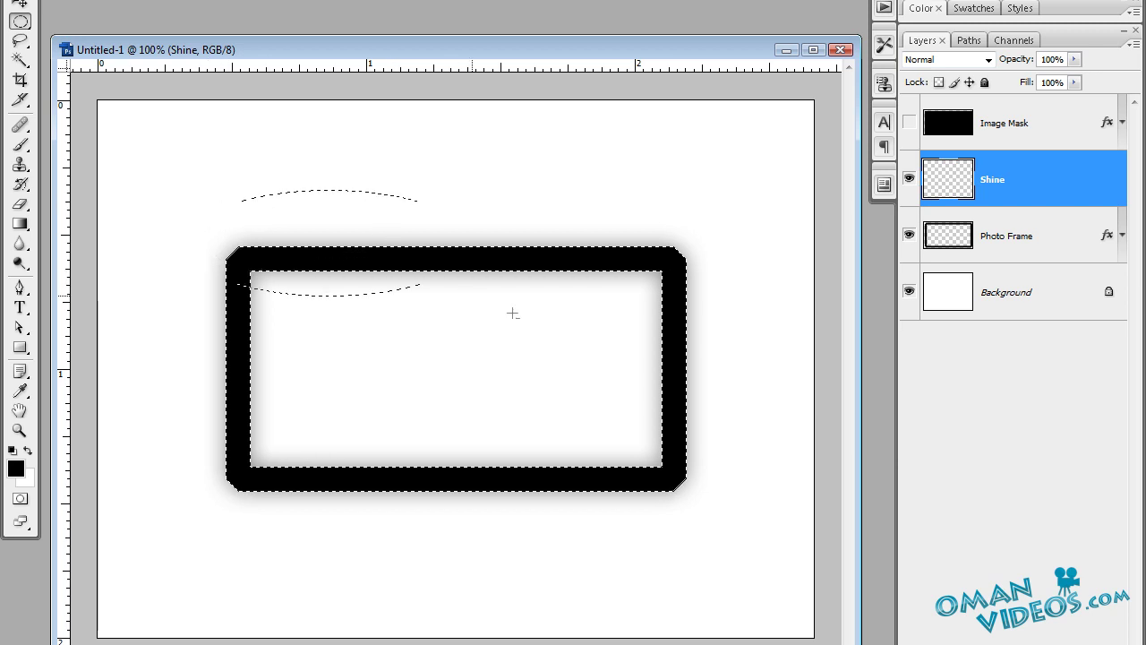
drag(751, 426, 751, 426)
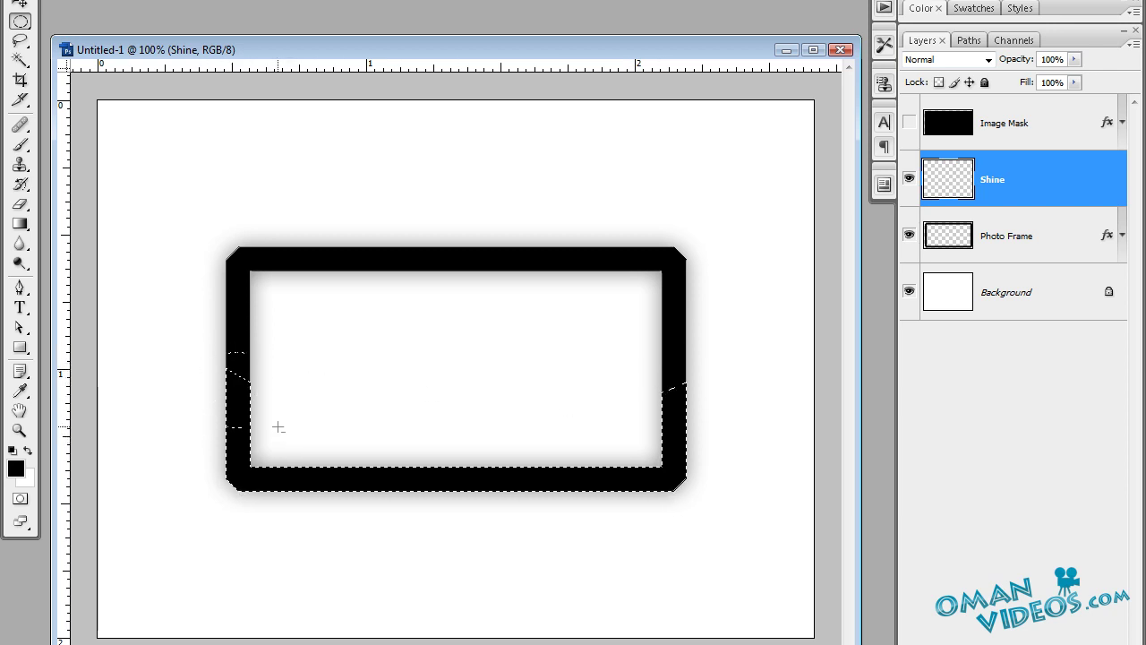
drag(260, 422, 211, 371)
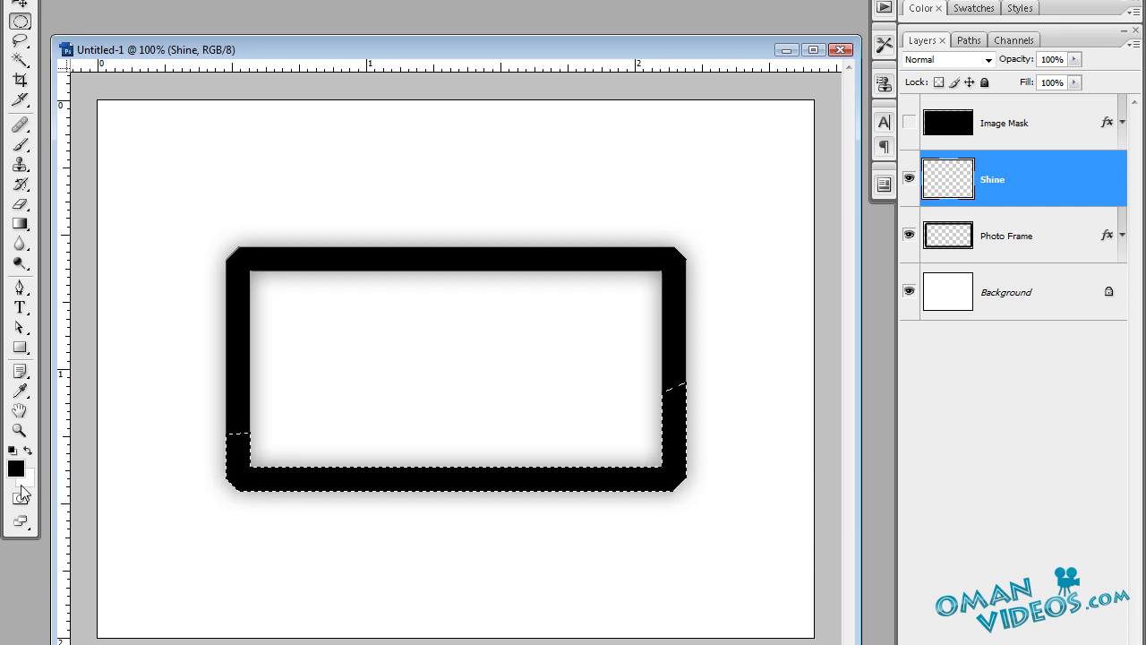
Fill the lower frame selection with white on the Shine layer and reduce the layer's opacity to 7%
click(29, 451)
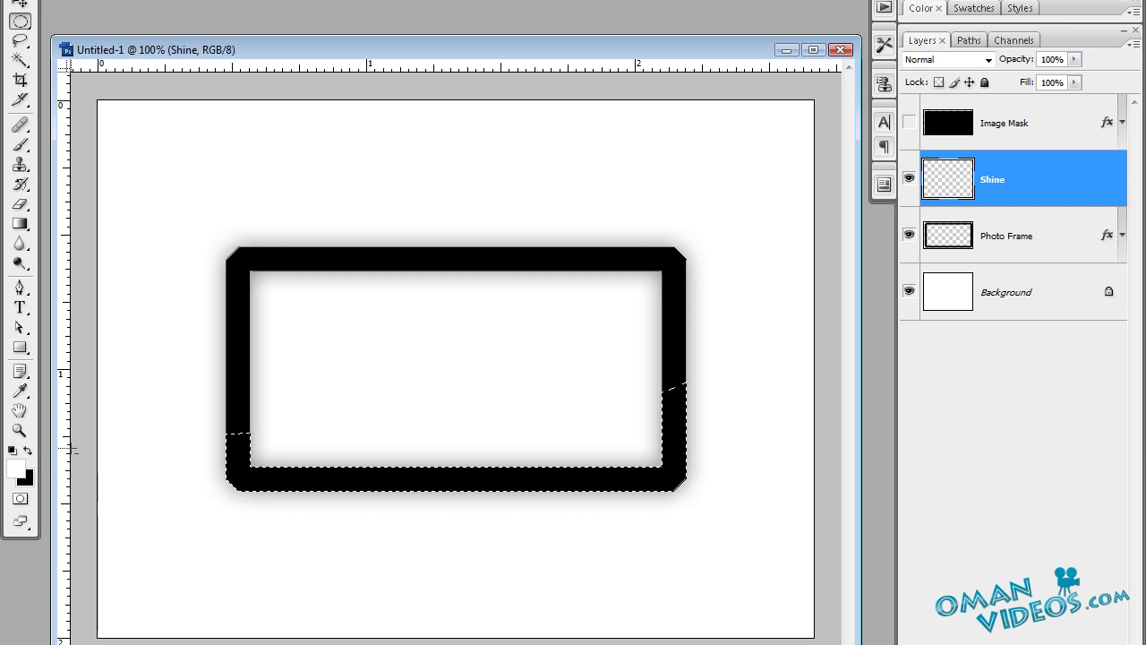
key(alt+BackSpace)
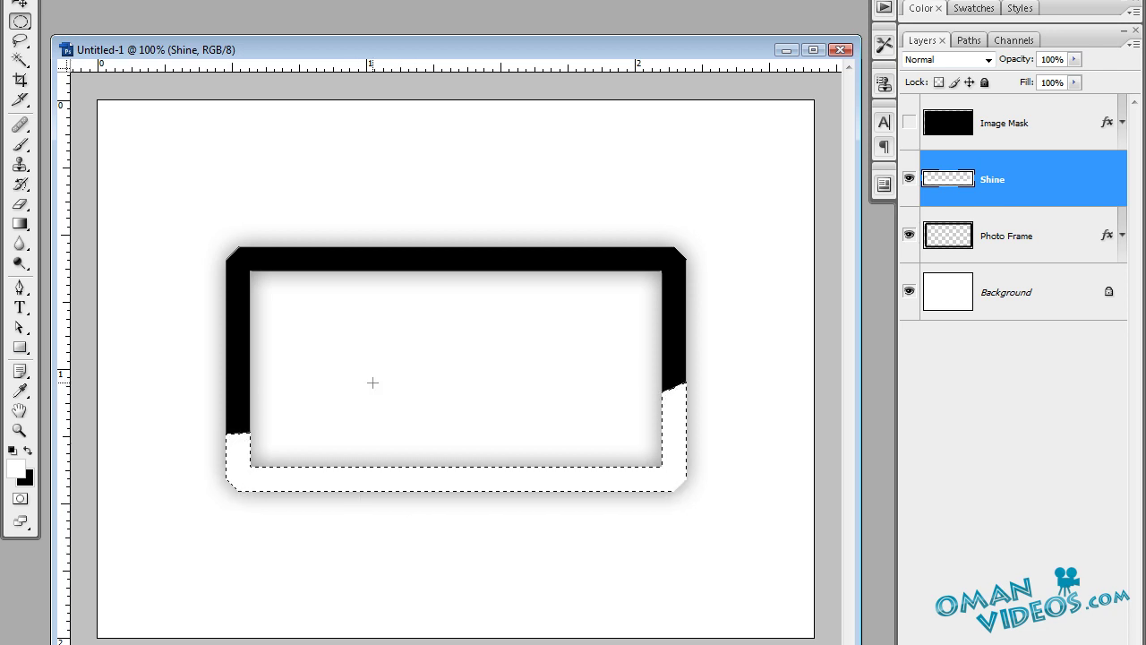
key(v)
drag(1012, 63, 934, 60)
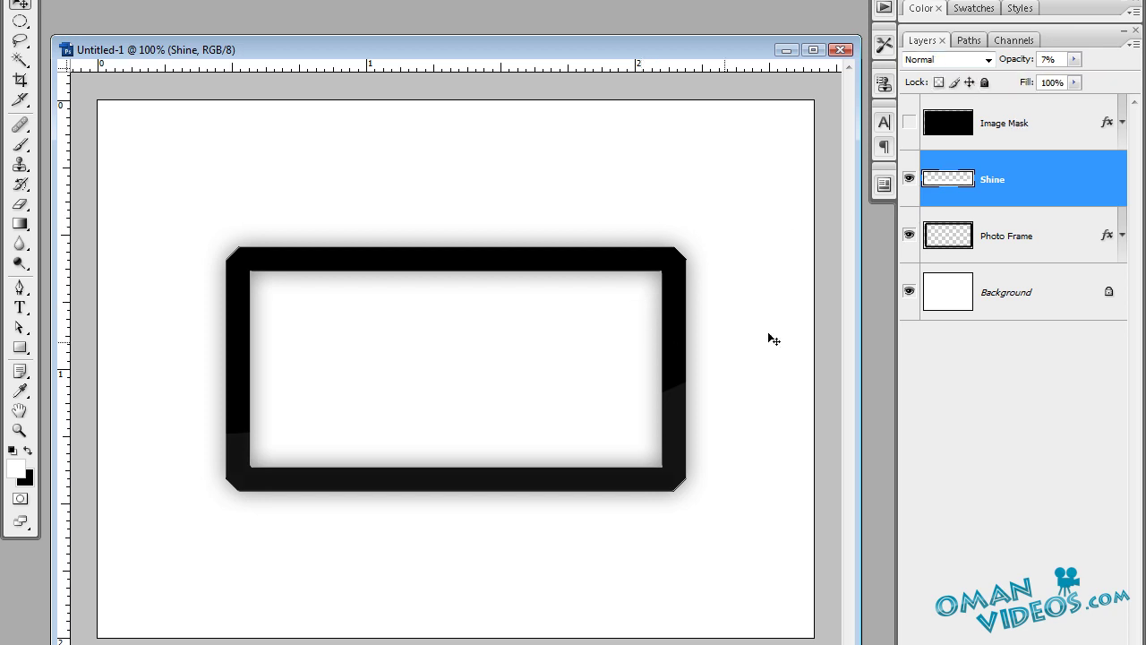
Select the Image Mask layer, bring the dafodils.jpg photo forward and move its window to uncover the frame document
click(1029, 131)
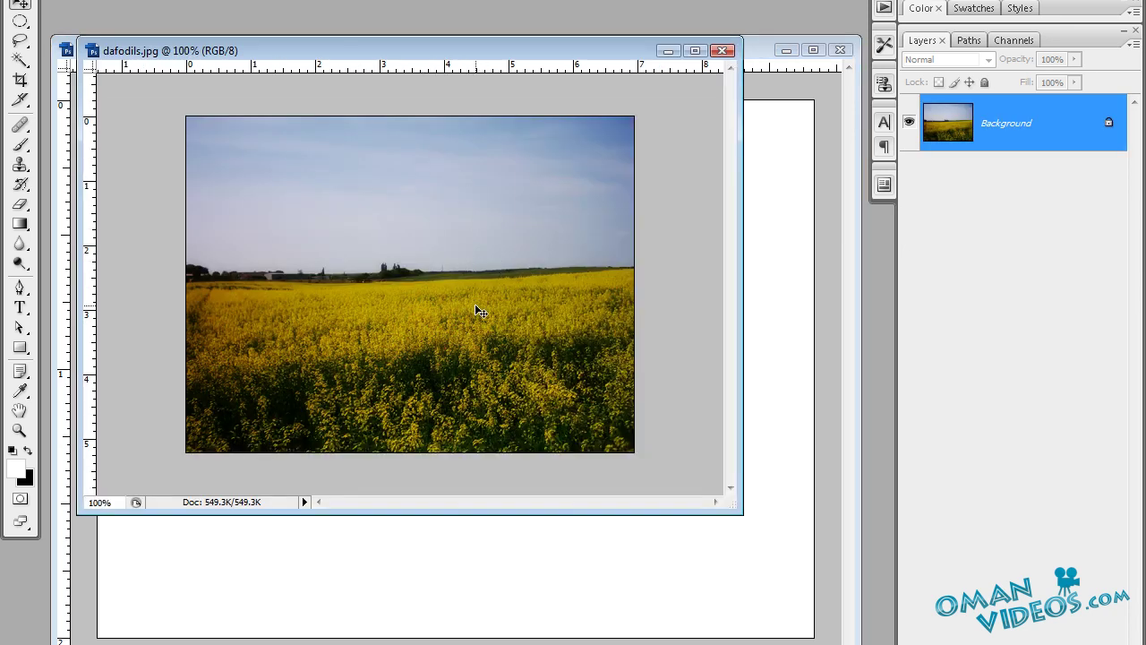
drag(514, 38, 543, 43)
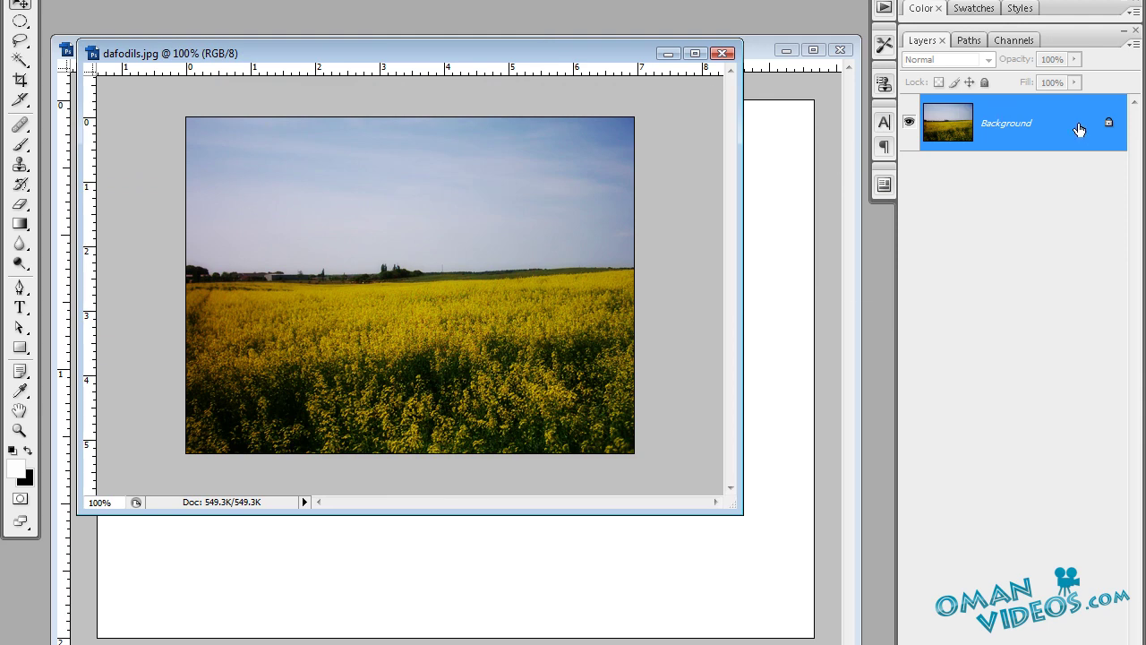
right_click(1079, 130)
click(565, 63)
drag(564, 57, 501, 13)
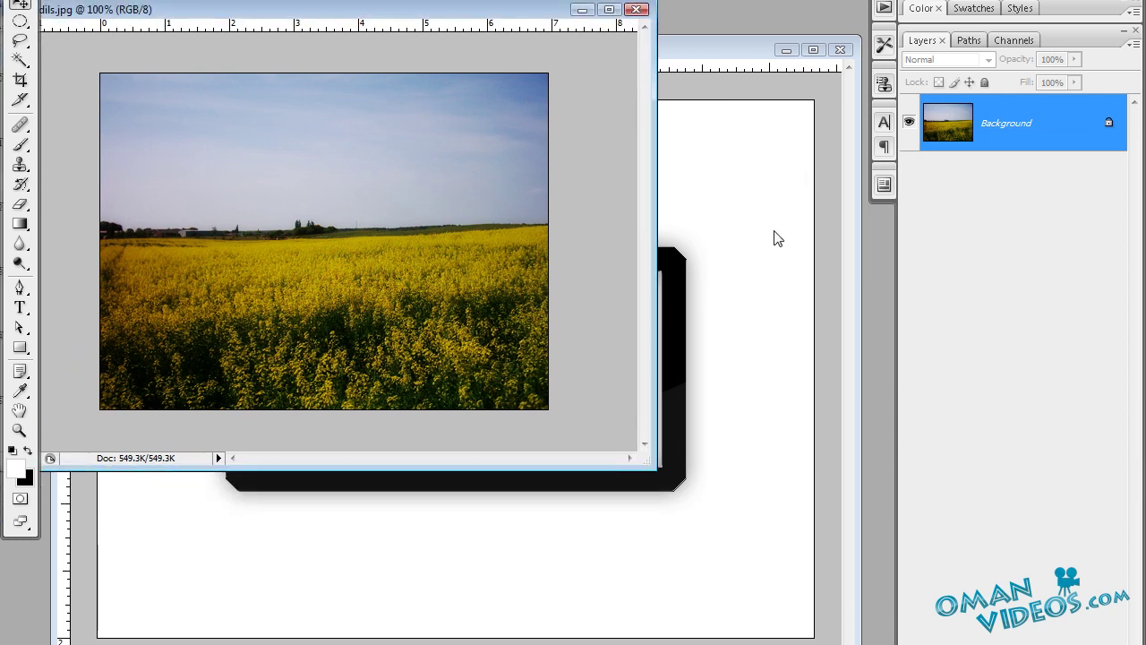
Duplicate the dafodils.jpg Background layer into the Untitled-1 document as MyImage and minimize the photo's window
right_click(1057, 130)
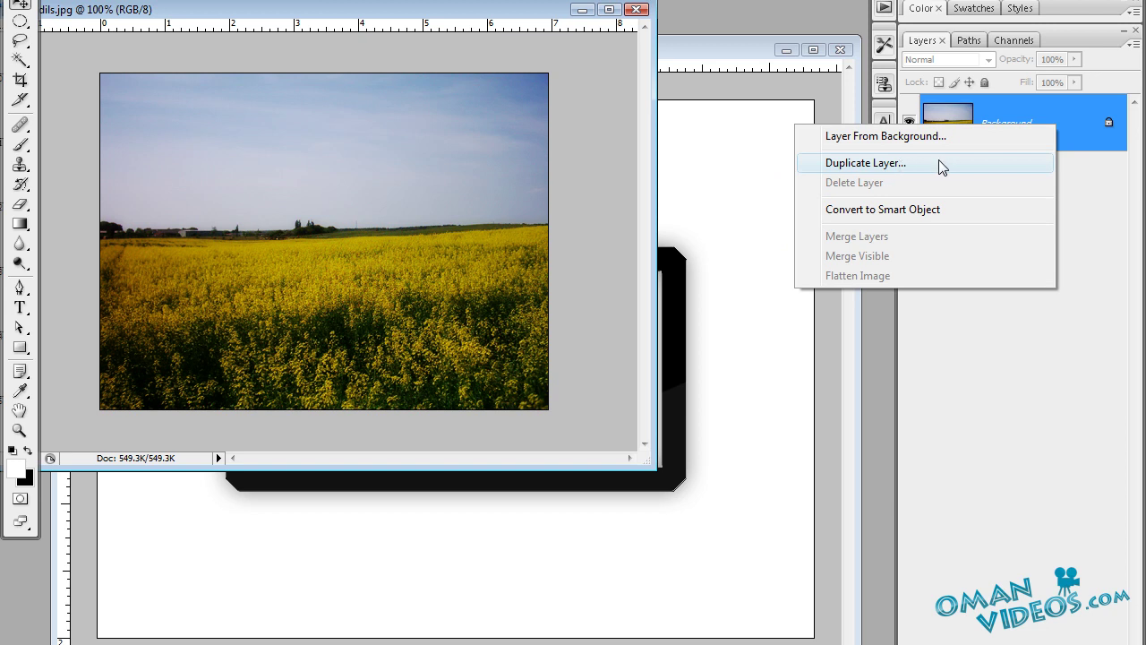
click(909, 163)
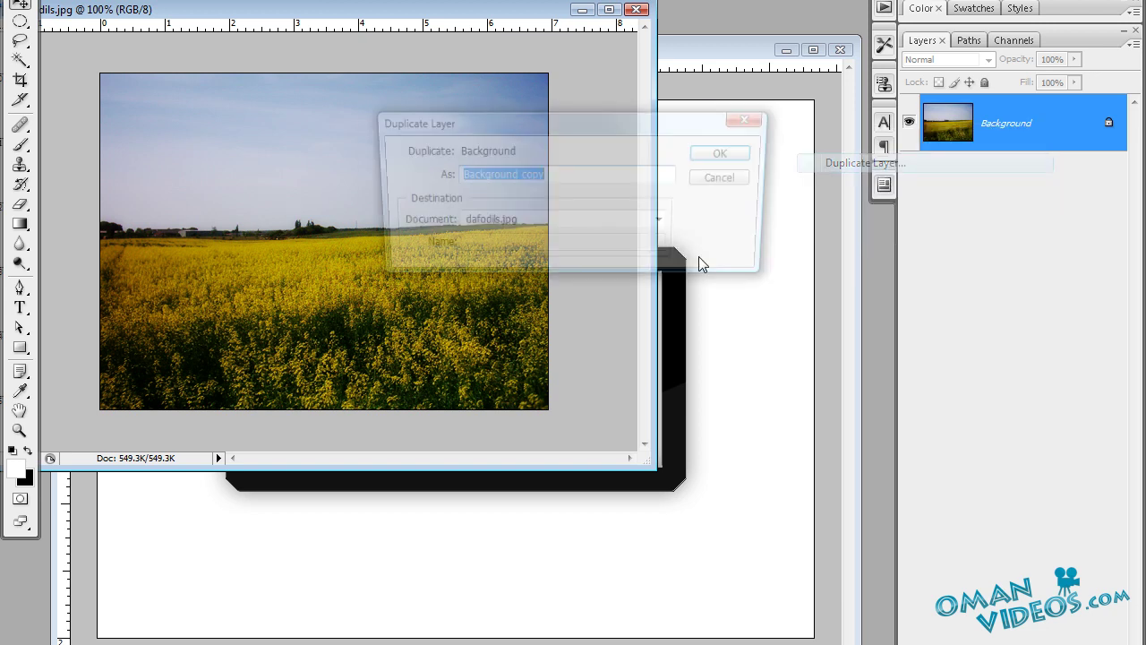
drag(536, 125, 483, 151)
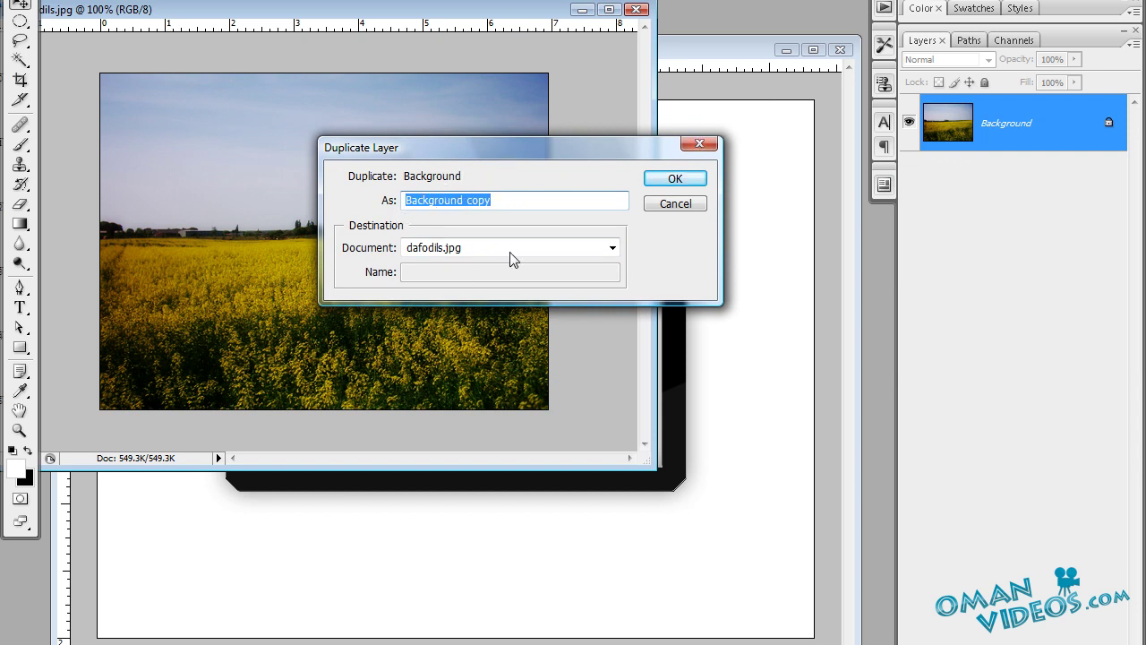
click(480, 250)
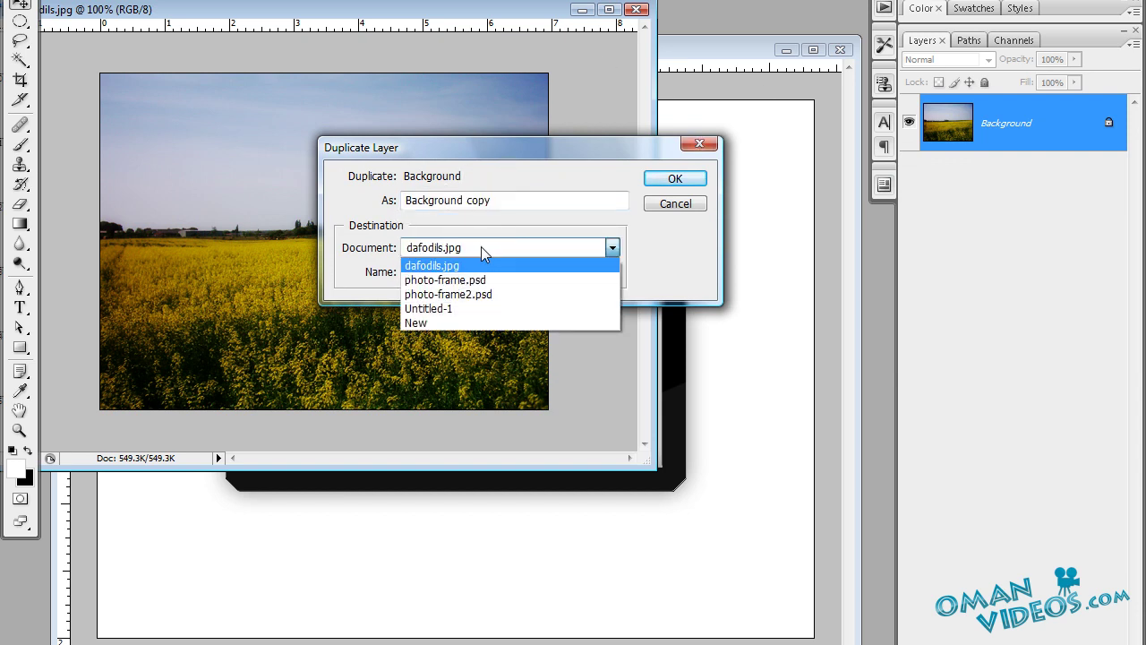
click(460, 308)
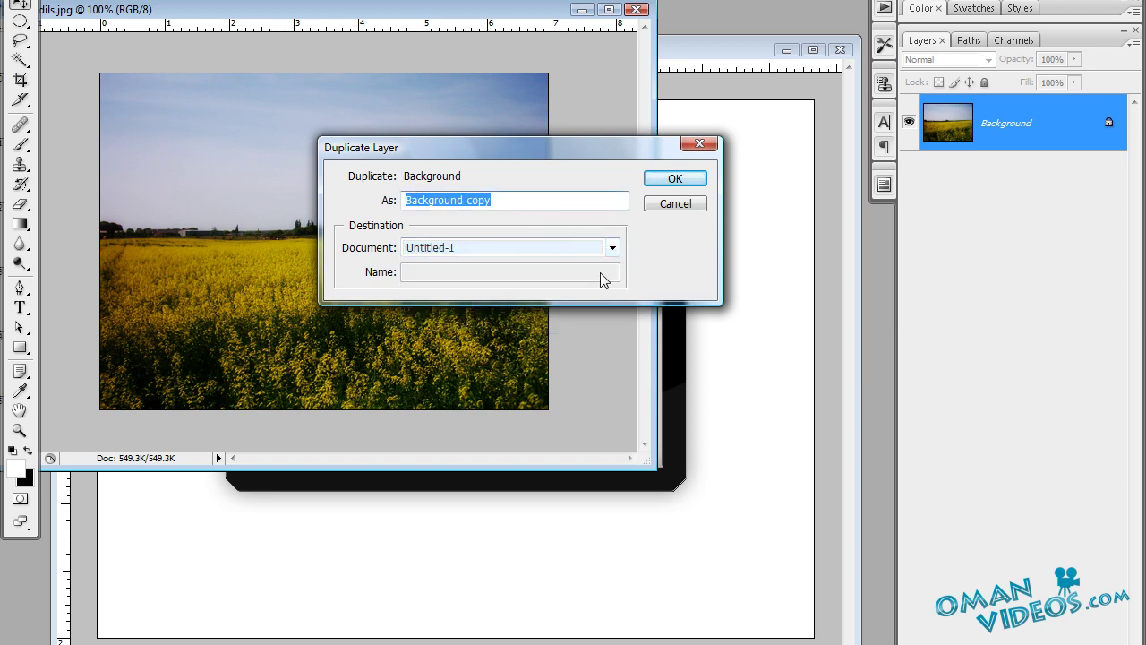
drag(491, 200, 317, 198)
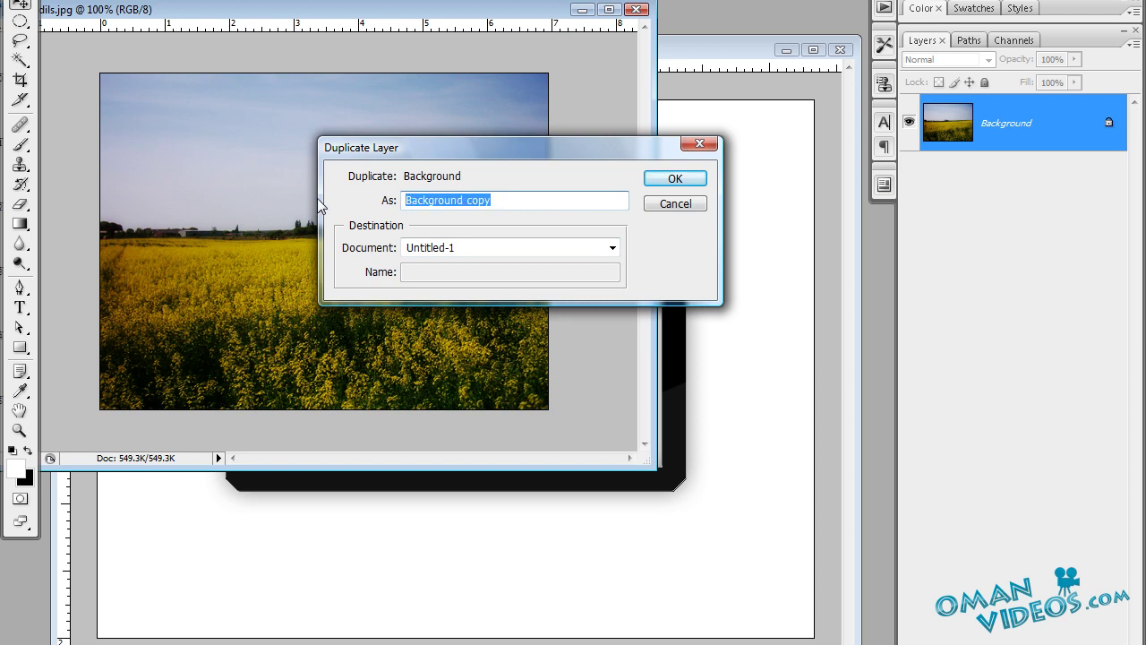
text(MyImage)
click(668, 180)
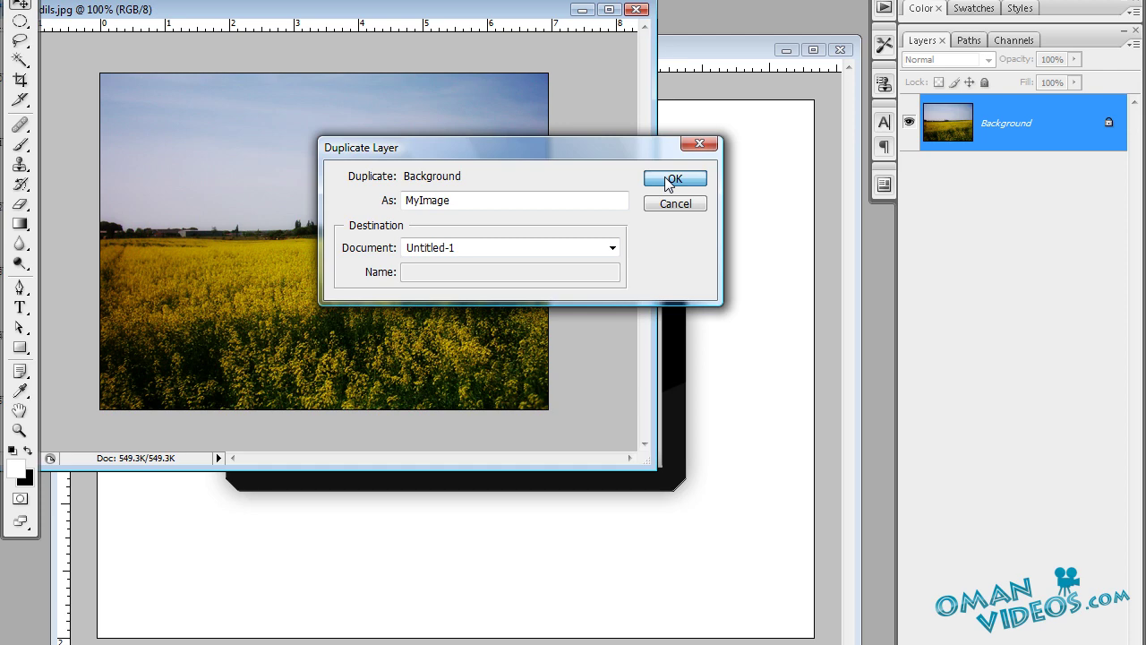
click(668, 180)
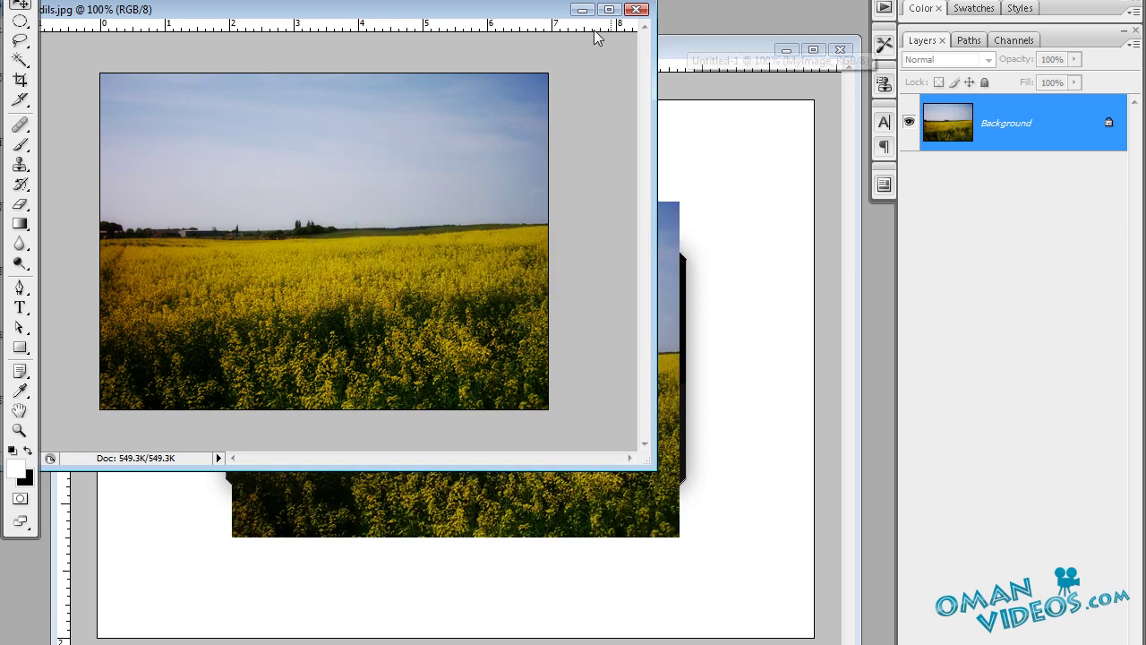
click(582, 10)
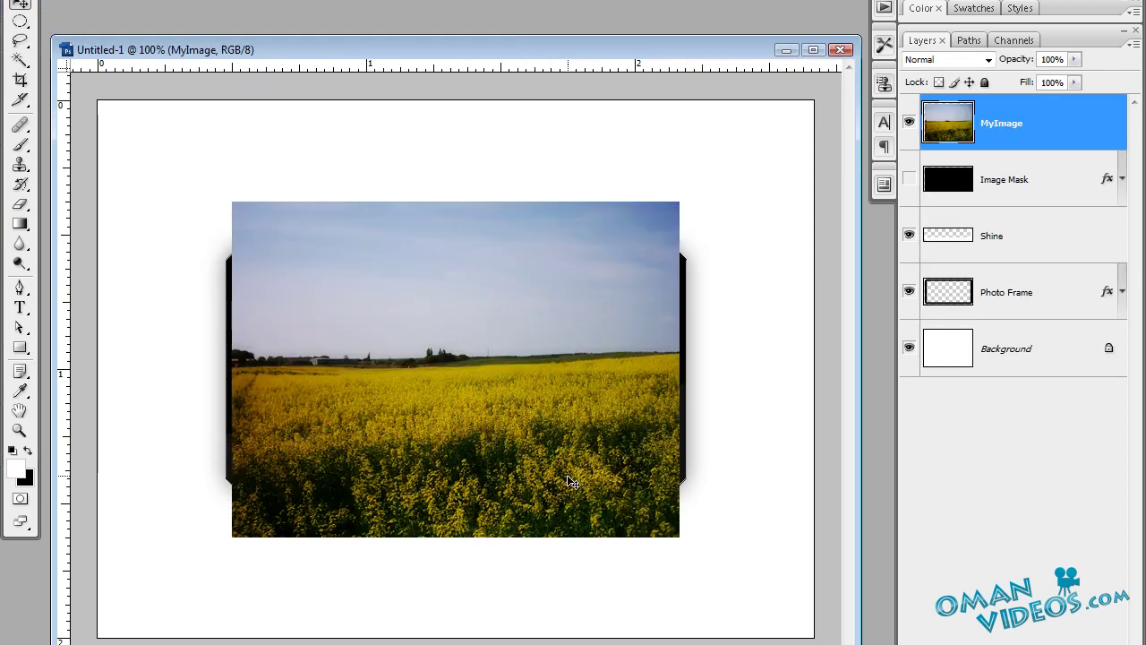
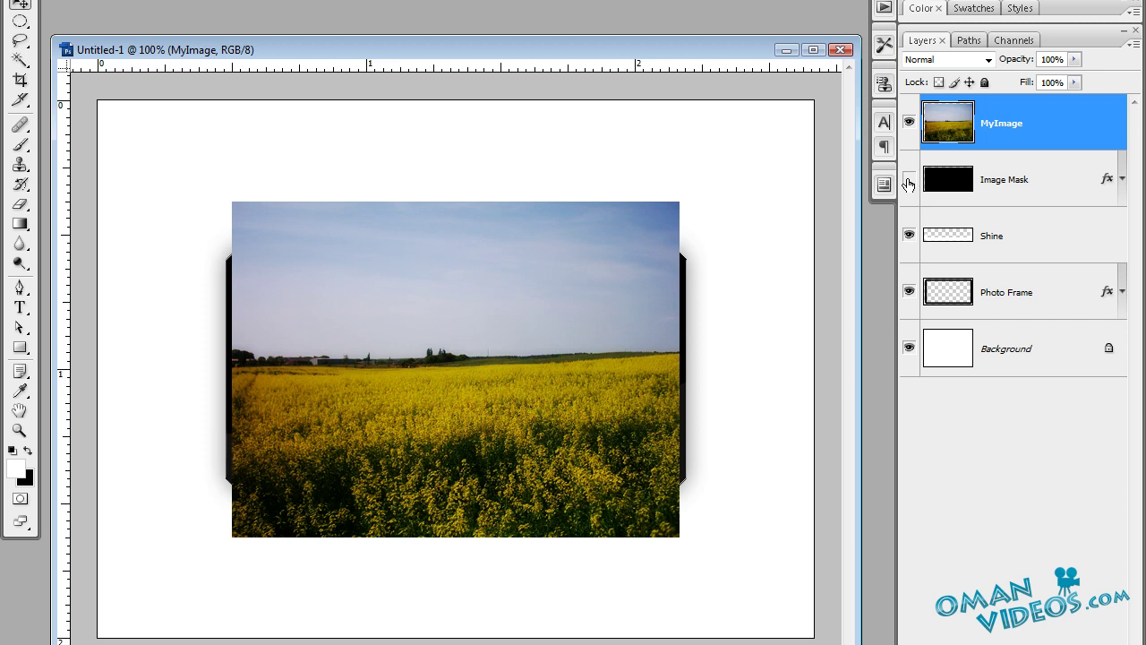
Show and select the Image Mask layer and hide the MyImage layer
click(1057, 184)
click(909, 123)
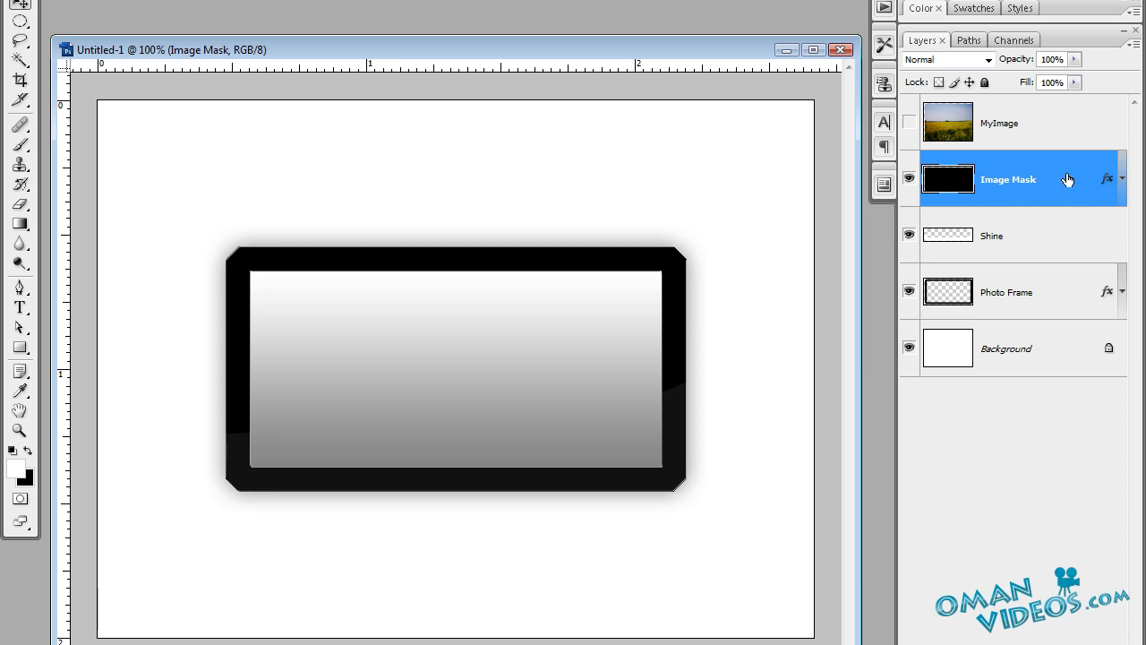
double_click(1067, 179)
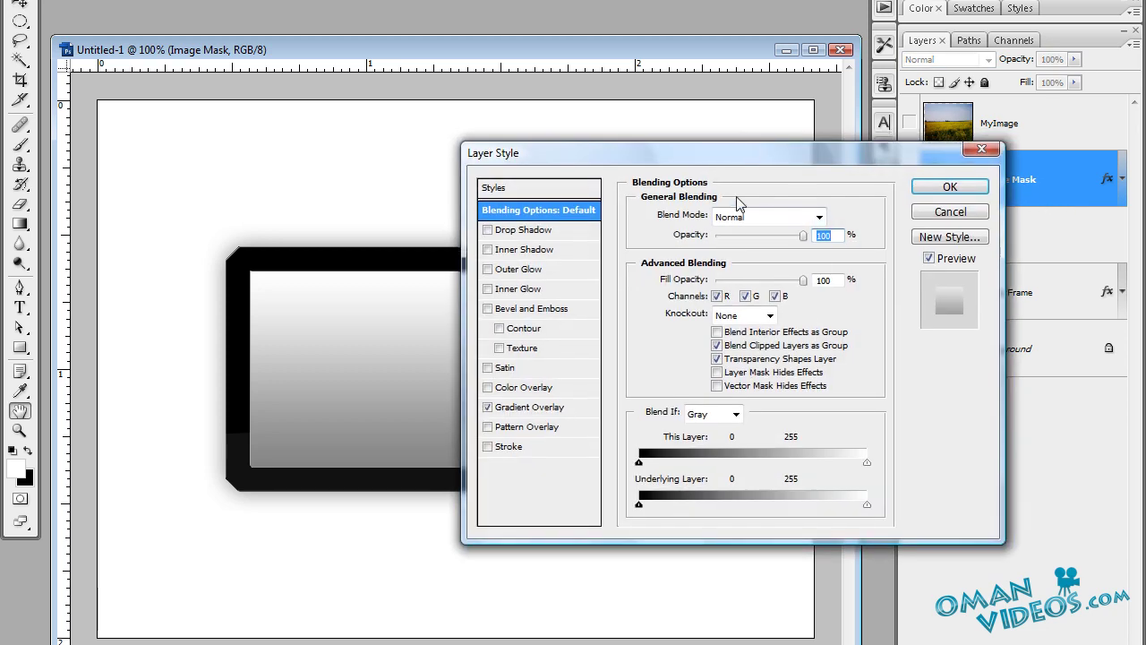
drag(747, 148, 706, 160)
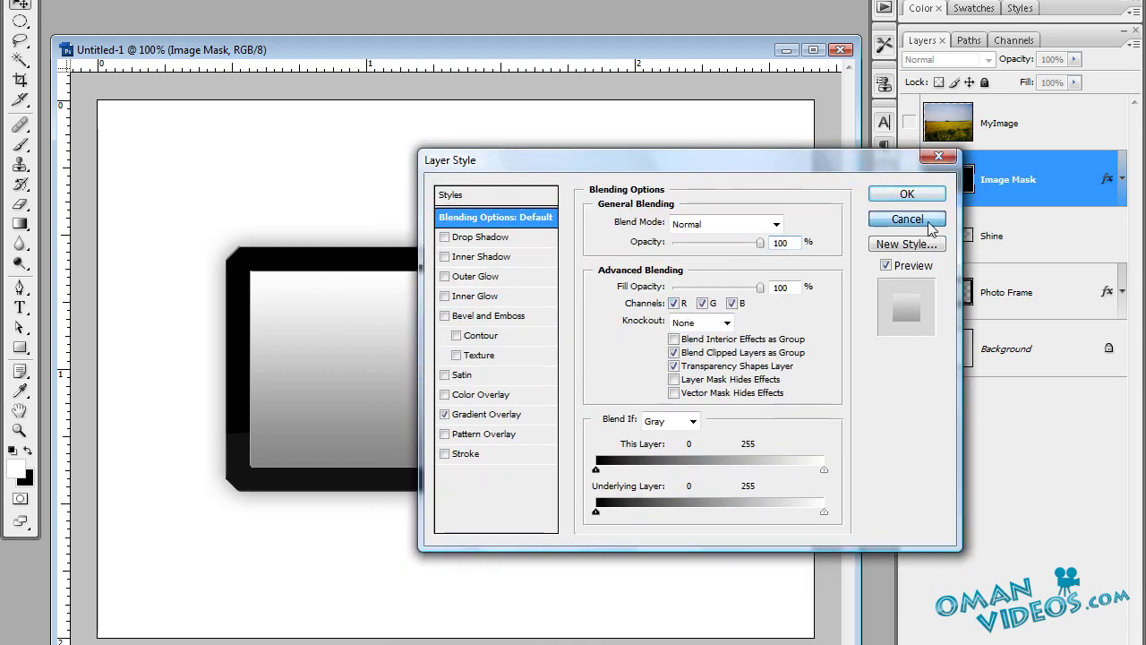
click(908, 218)
Create an empty layer above Shine and merge the Image Mask layer down into it to flatten its gradient overlay
click(1052, 232)
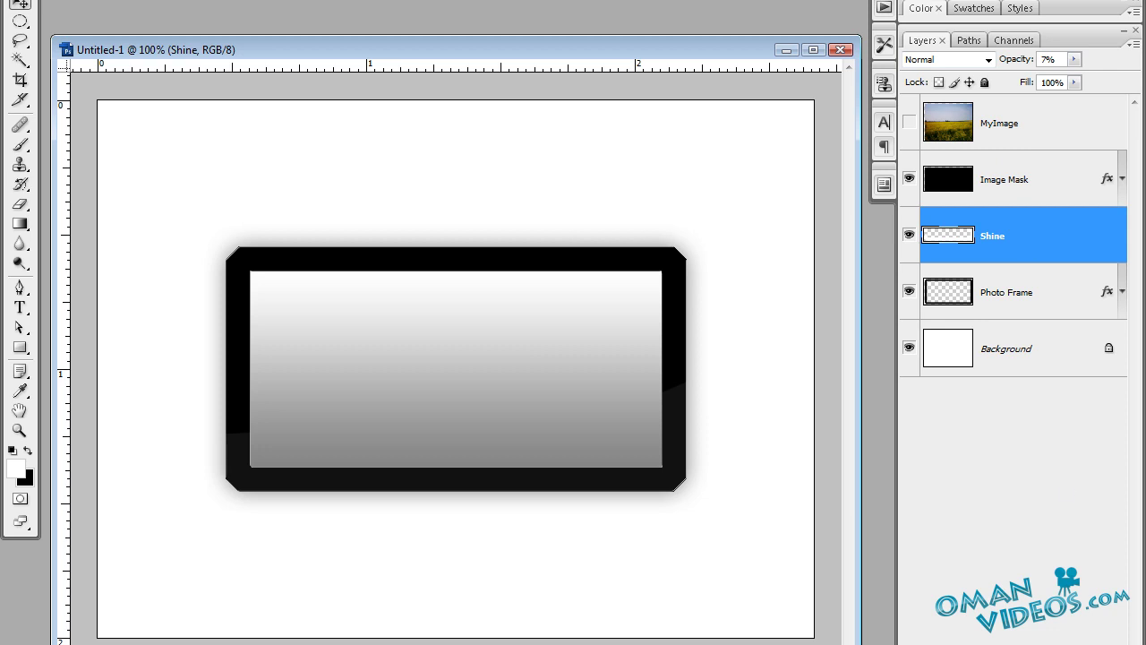
key(ctrl+shift+alt+n)
click(1030, 188)
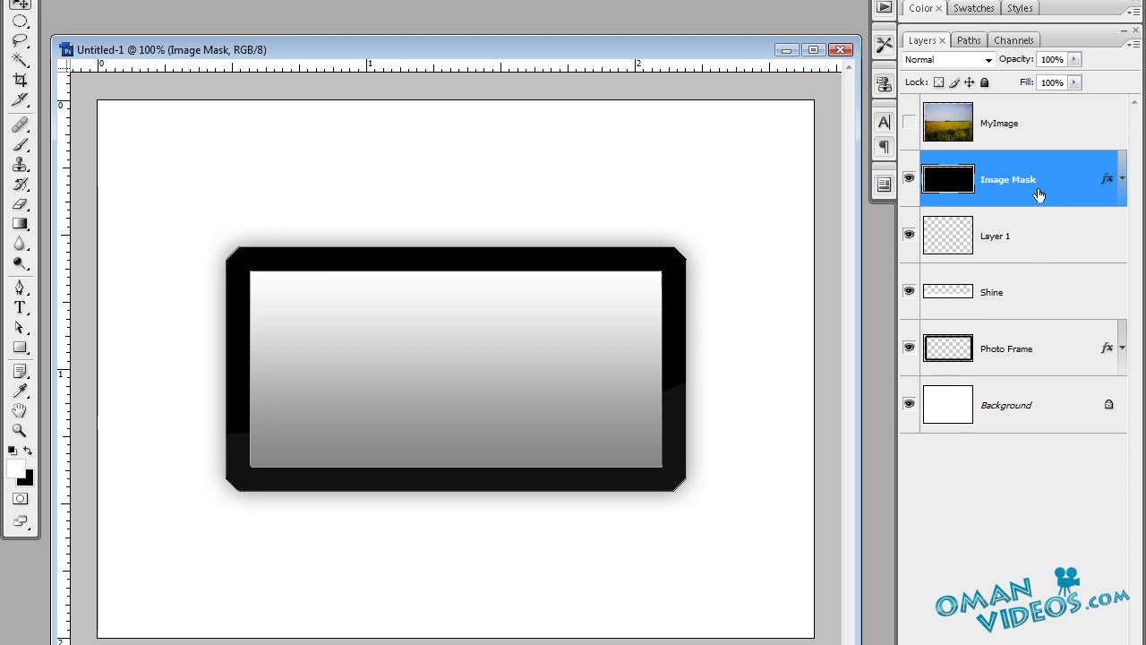
key(ctrl+e)
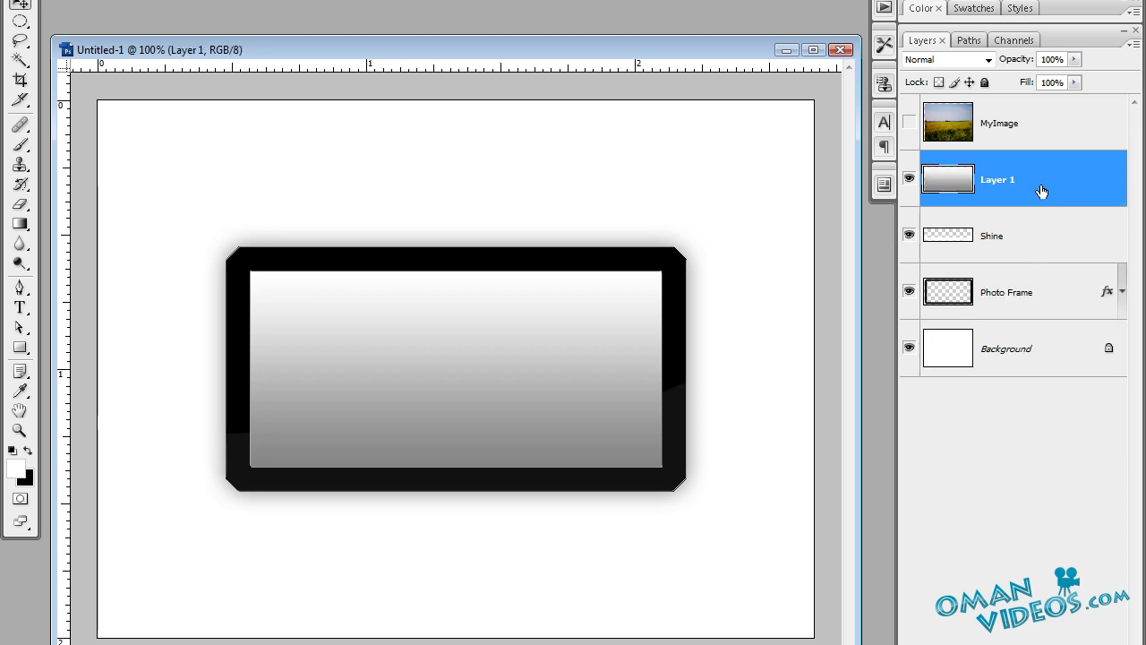
right_click(1030, 176)
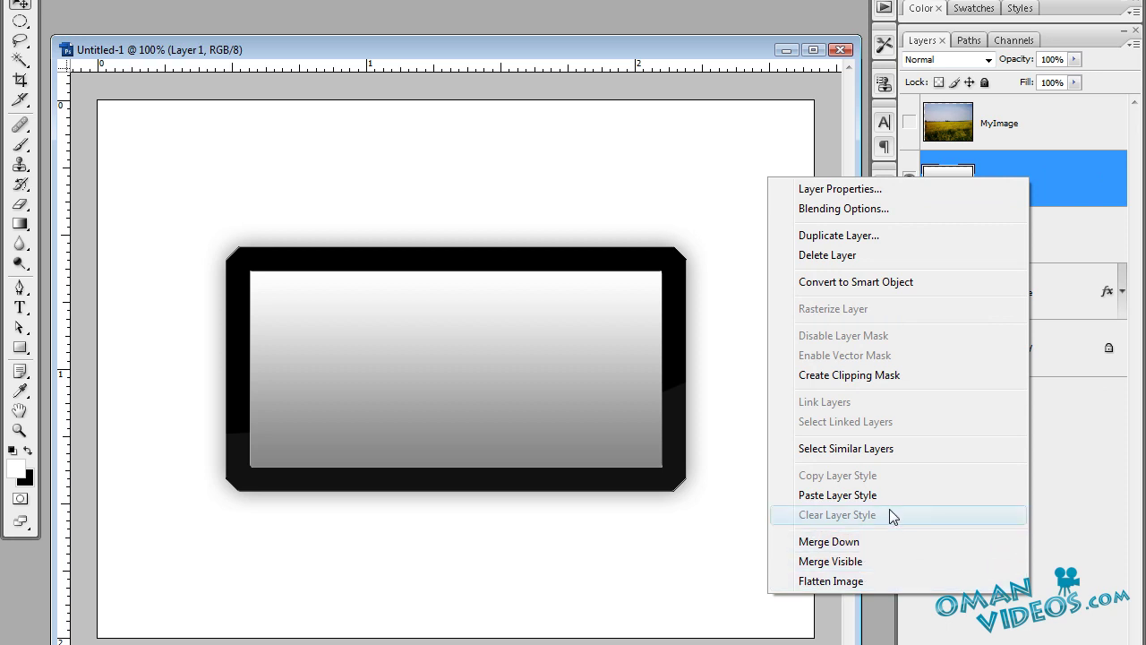
click(1065, 176)
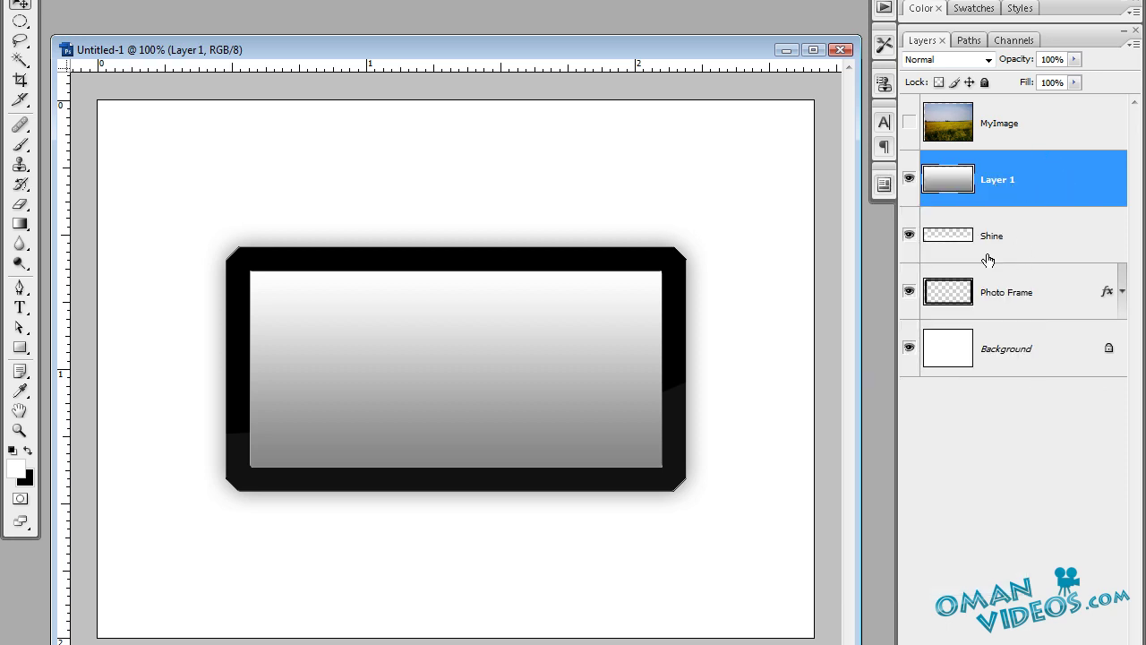
Clip the visible MyImage photo to the merged gradient layer and shift it slightly down and to the right within the frame opening
click(940, 134)
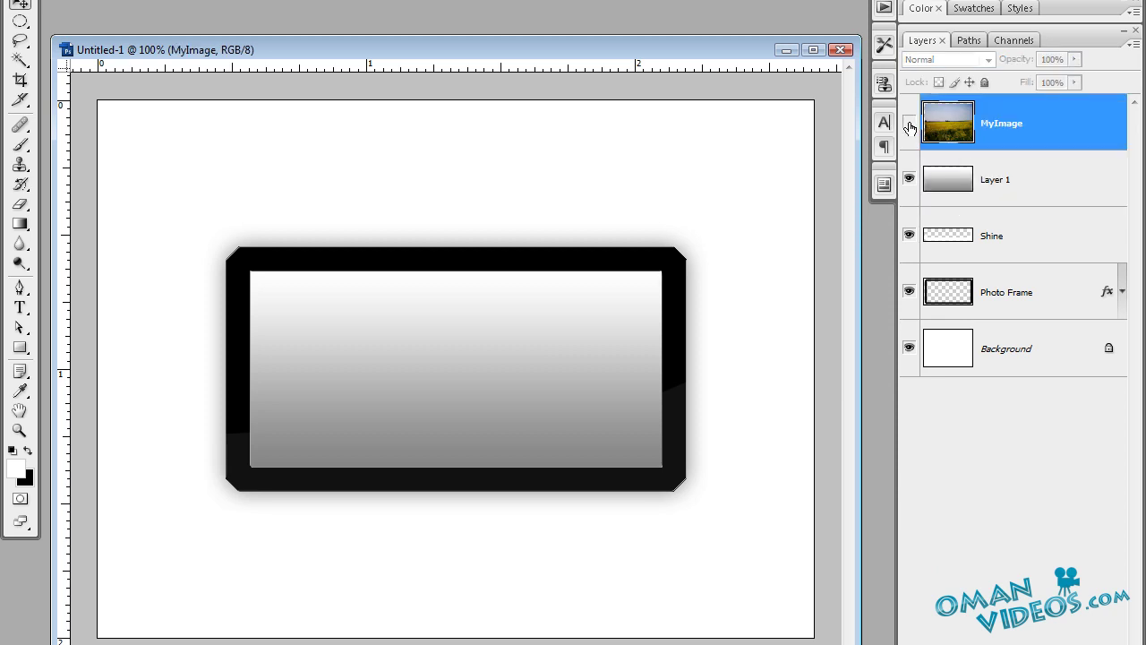
click(909, 124)
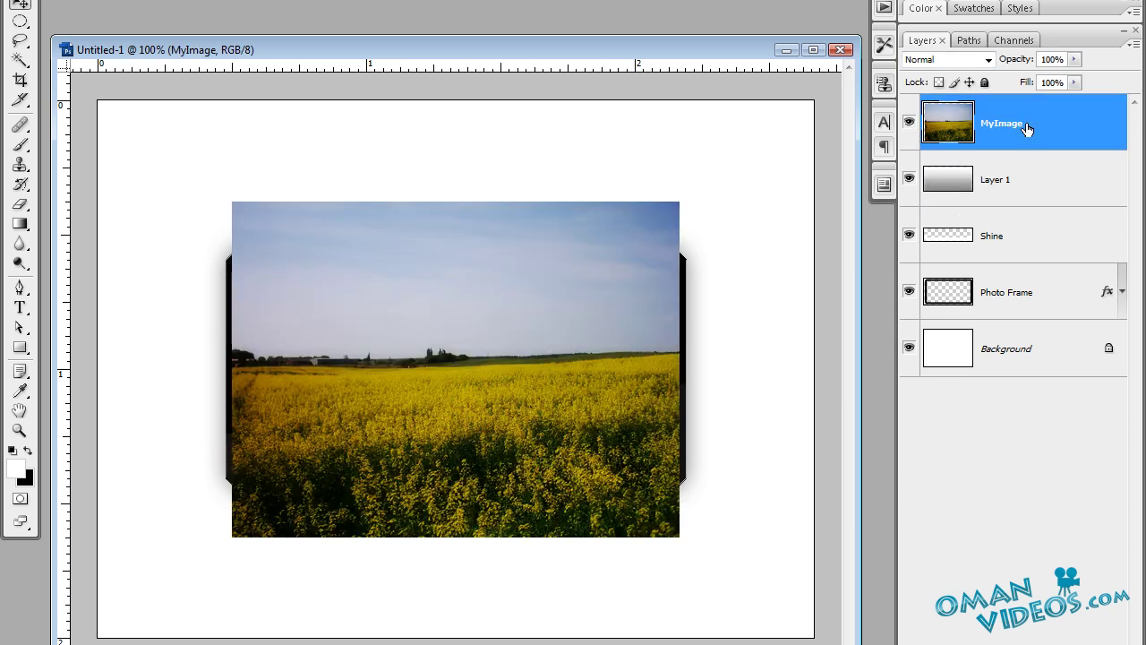
click(1030, 177)
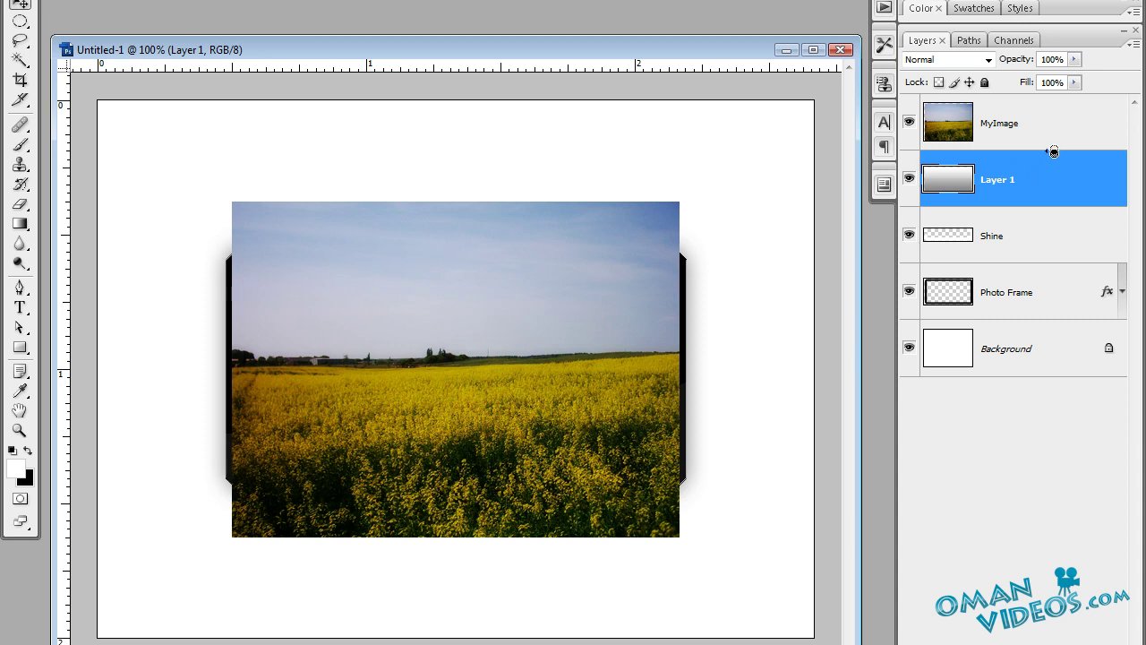
click(1054, 149)
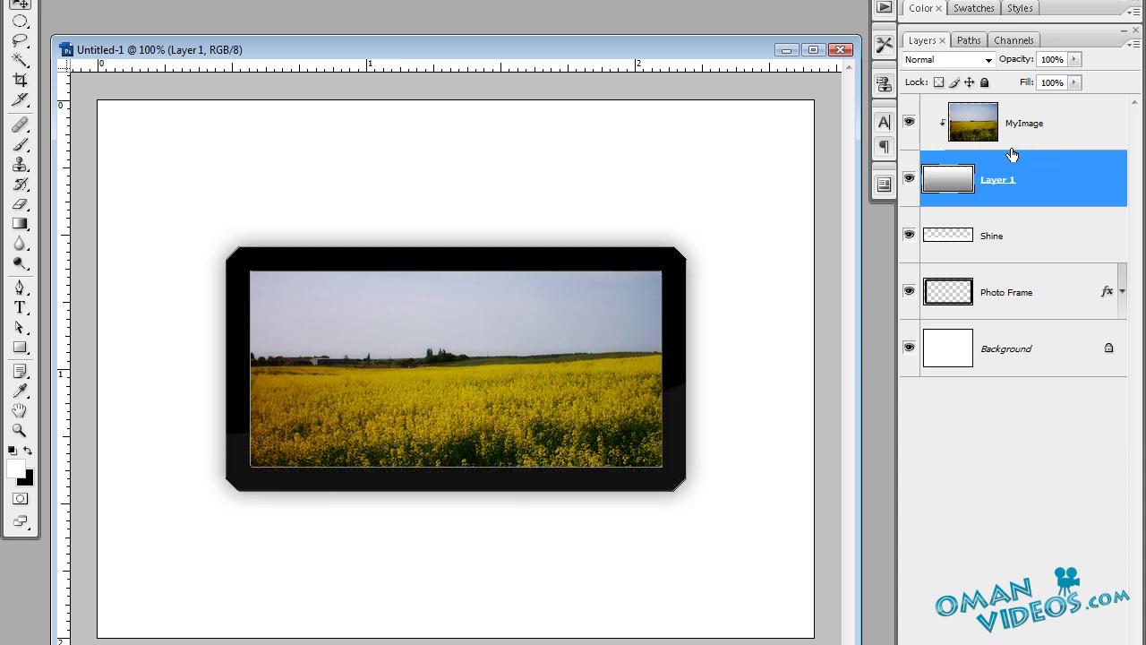
click(1054, 133)
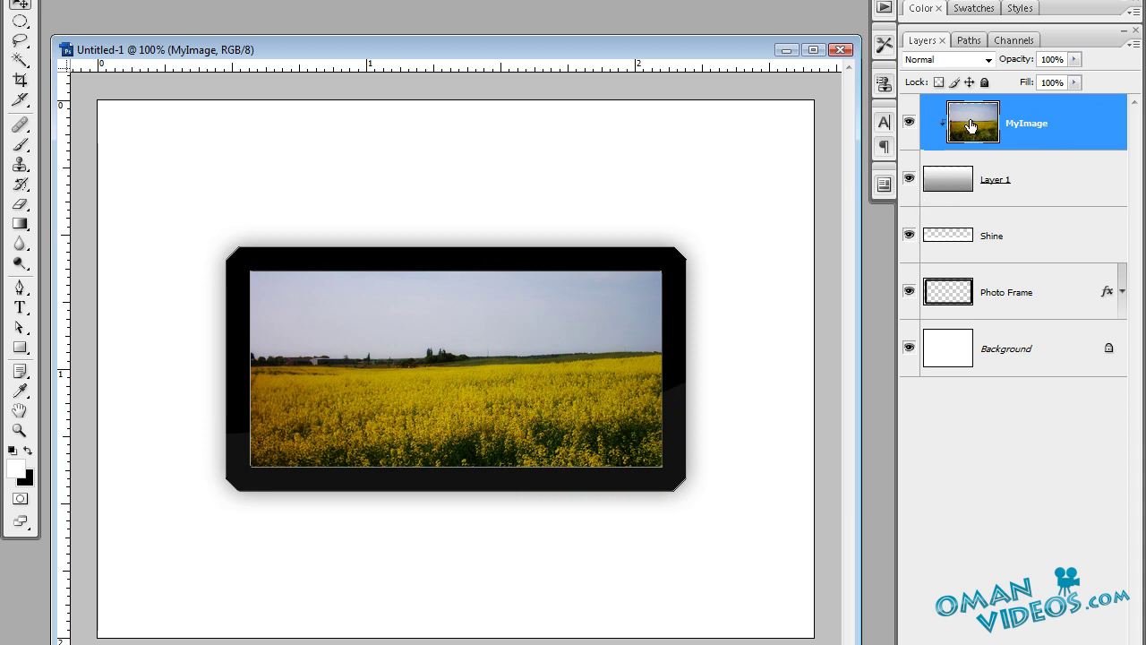
drag(476, 382, 527, 348)
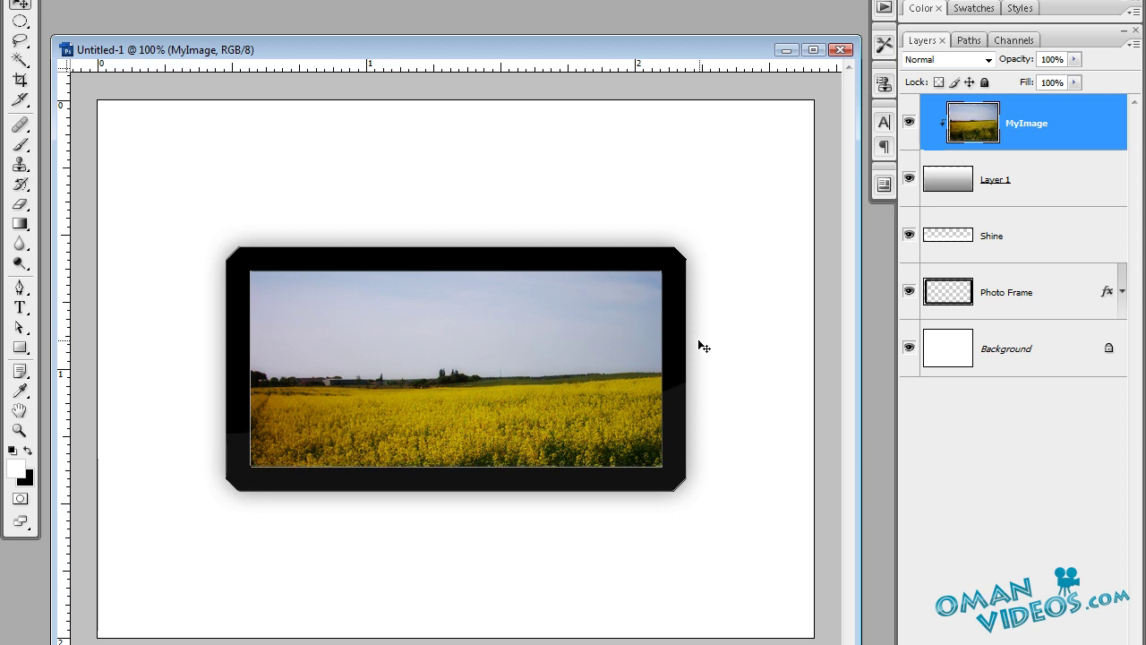
Rename the merged gradient layer beneath MyImage as Image-Mask
click(1048, 178)
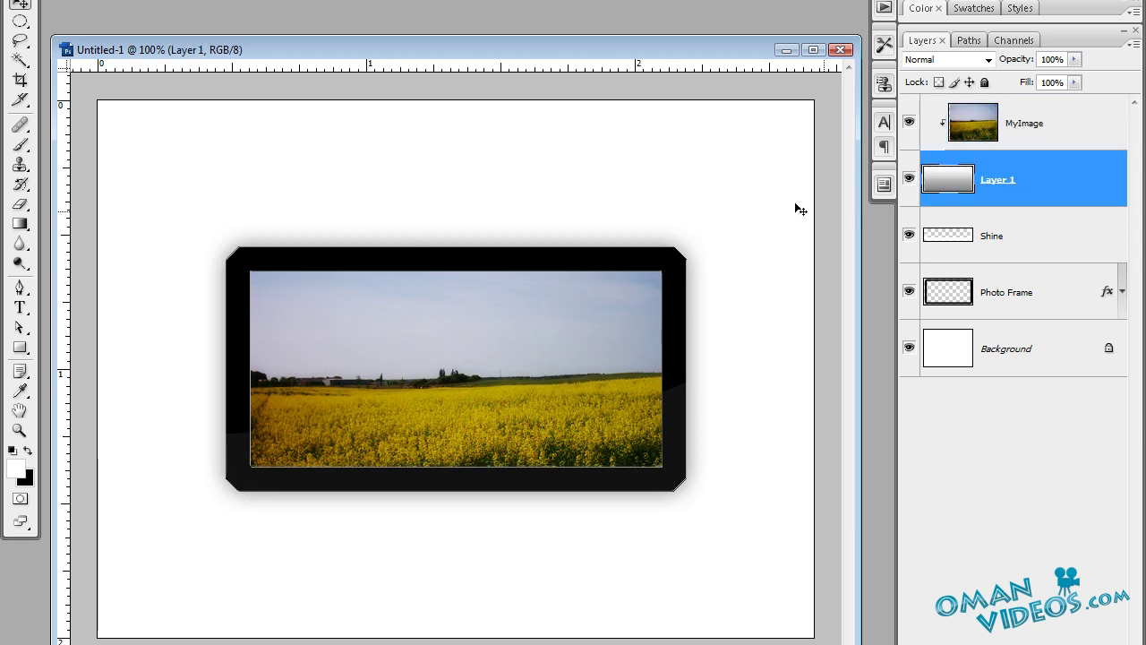
double_click(995, 183)
text(Image-Mask)
key(Return)
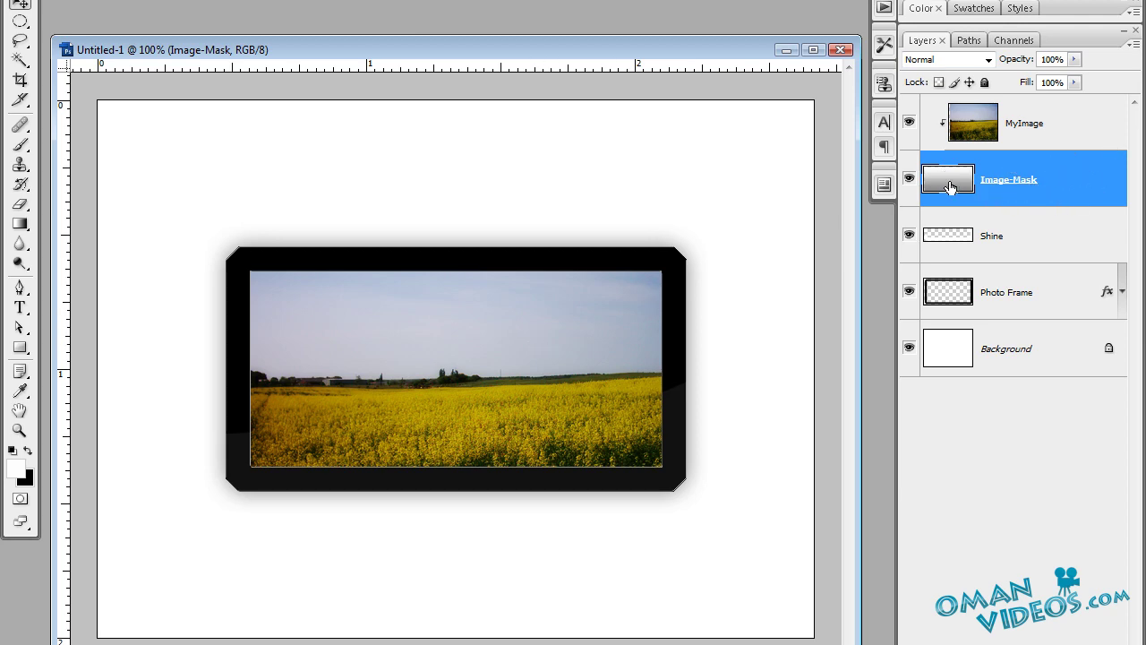
Add an Inner Glow to the Image-Mask layer with Normal blend mode and black as its color
double_click(1079, 180)
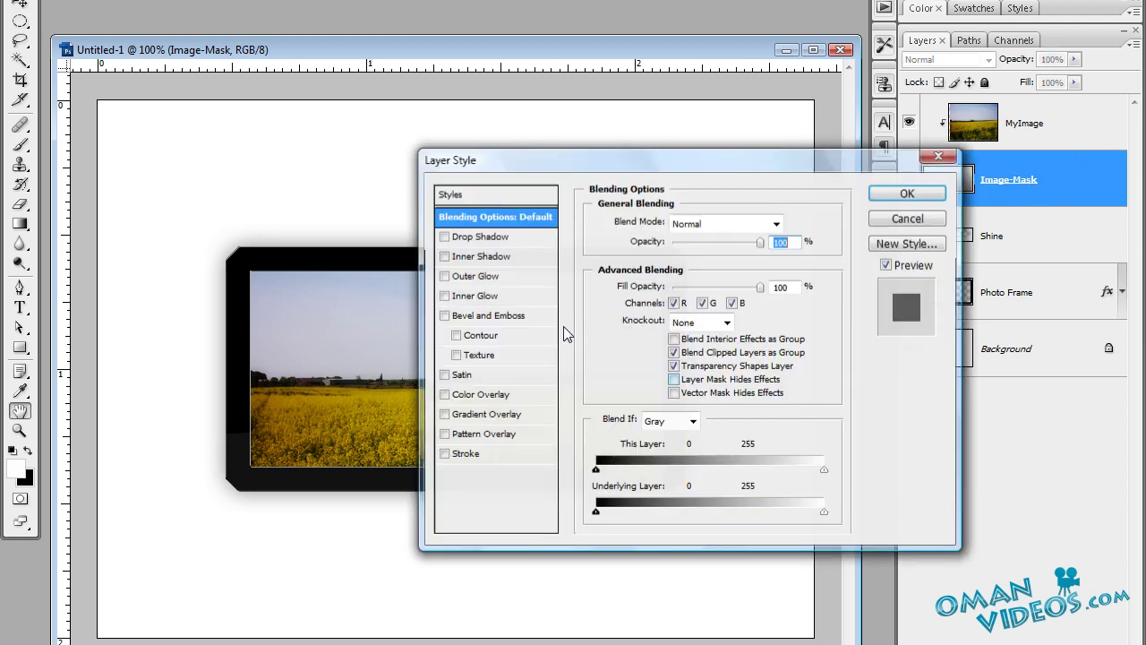
drag(615, 173, 668, 220)
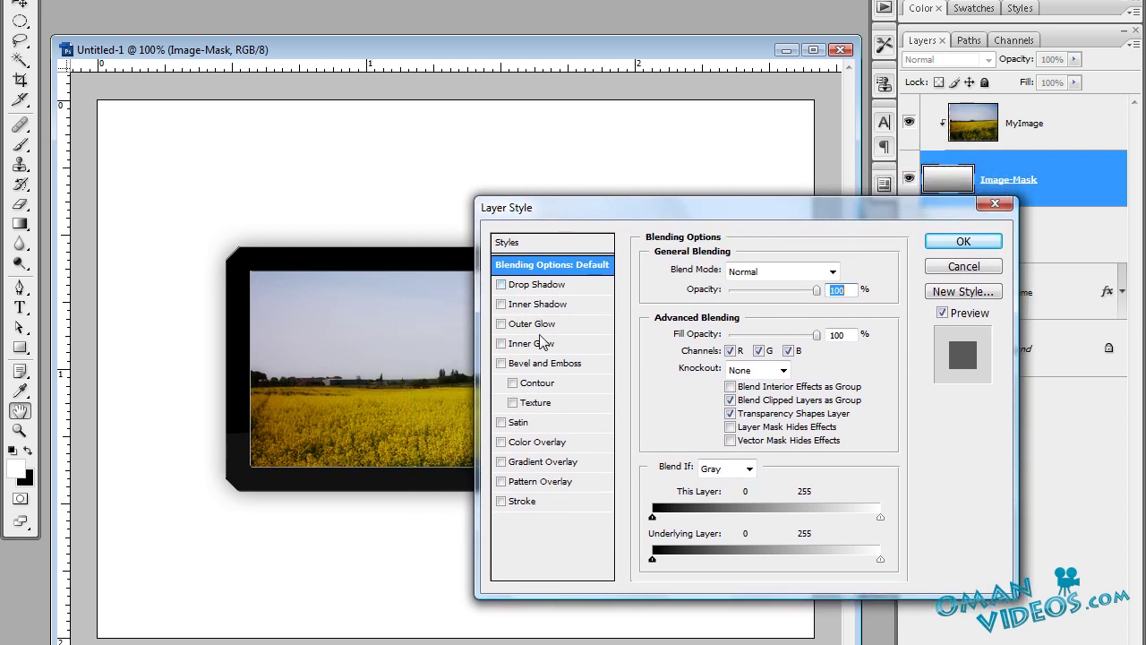
click(501, 344)
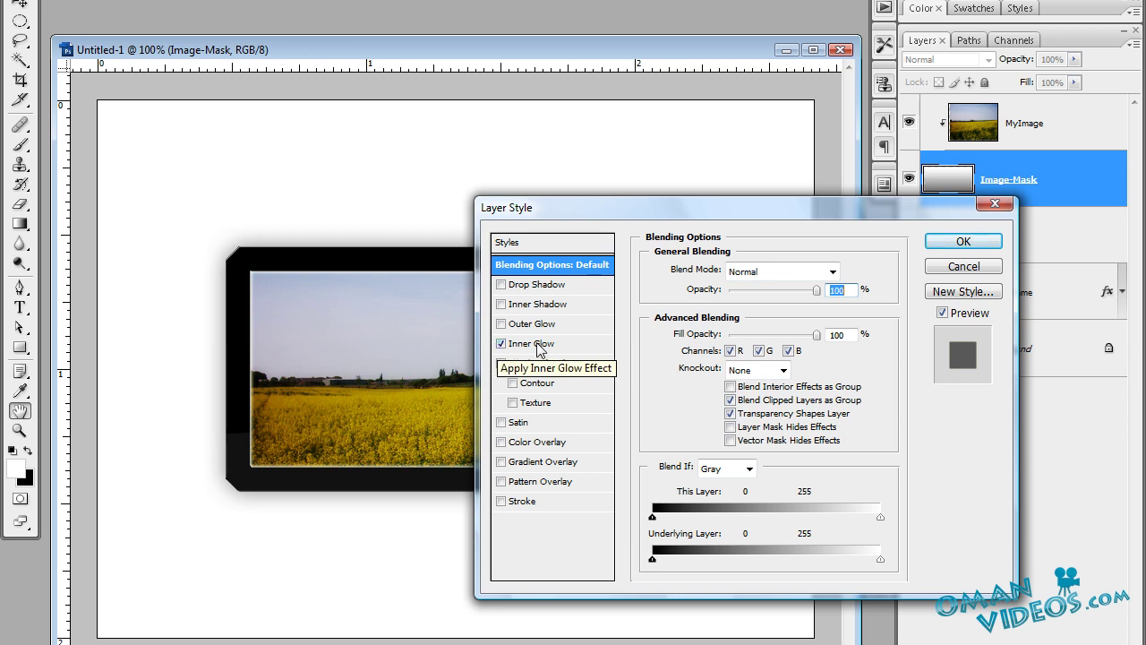
click(537, 344)
click(737, 273)
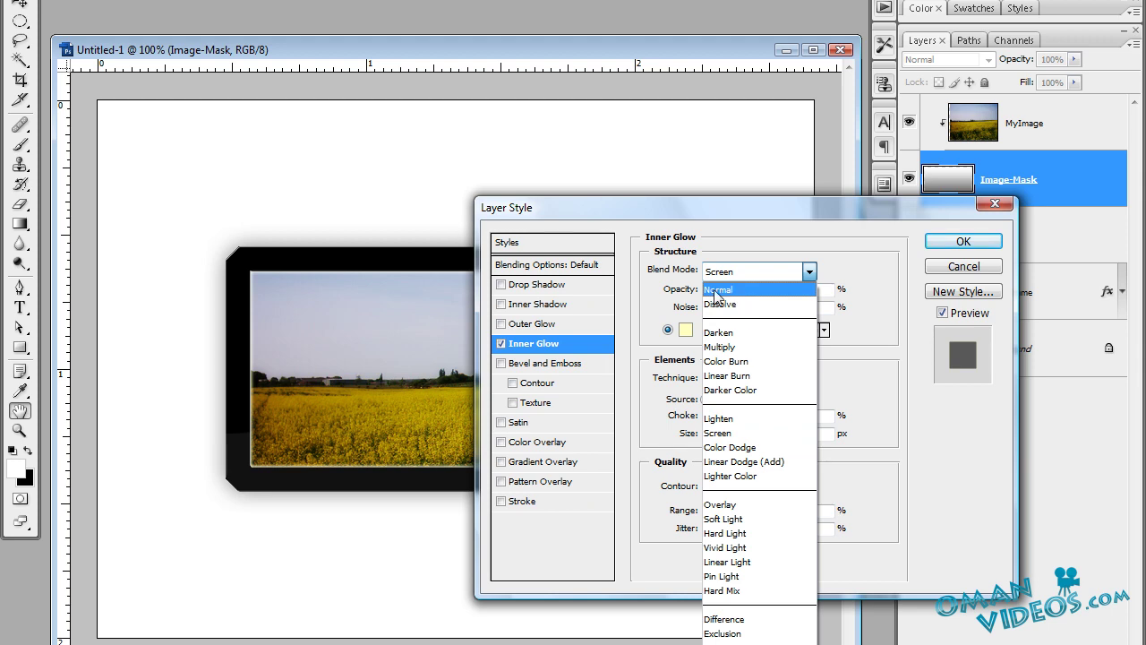
click(745, 298)
click(686, 329)
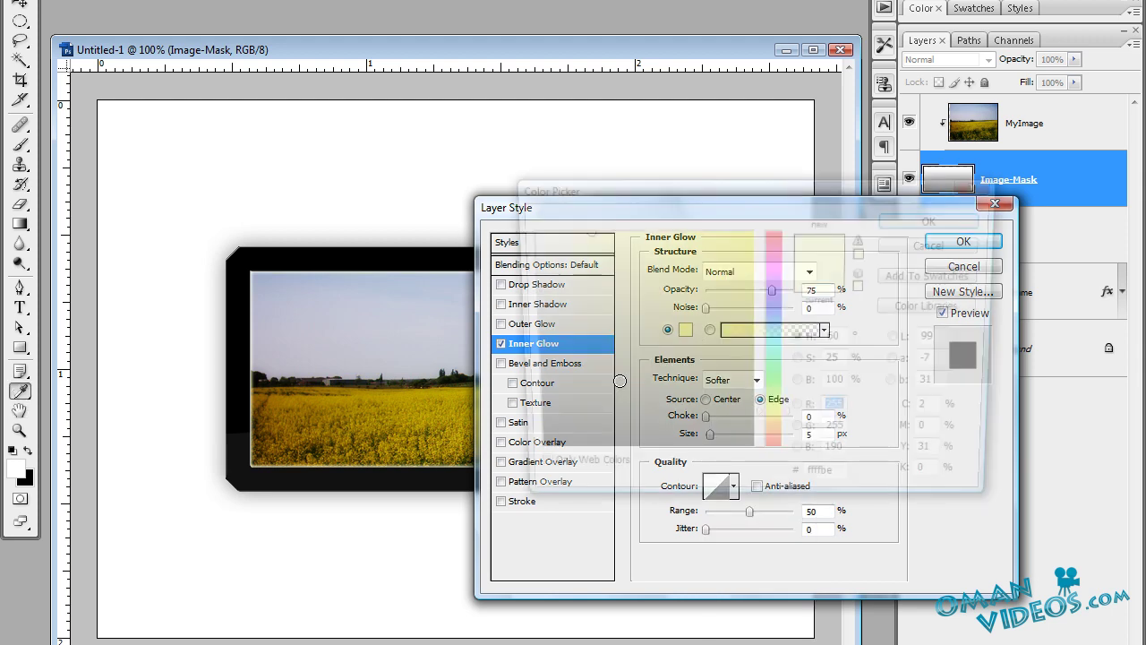
drag(570, 389, 530, 477)
click(936, 219)
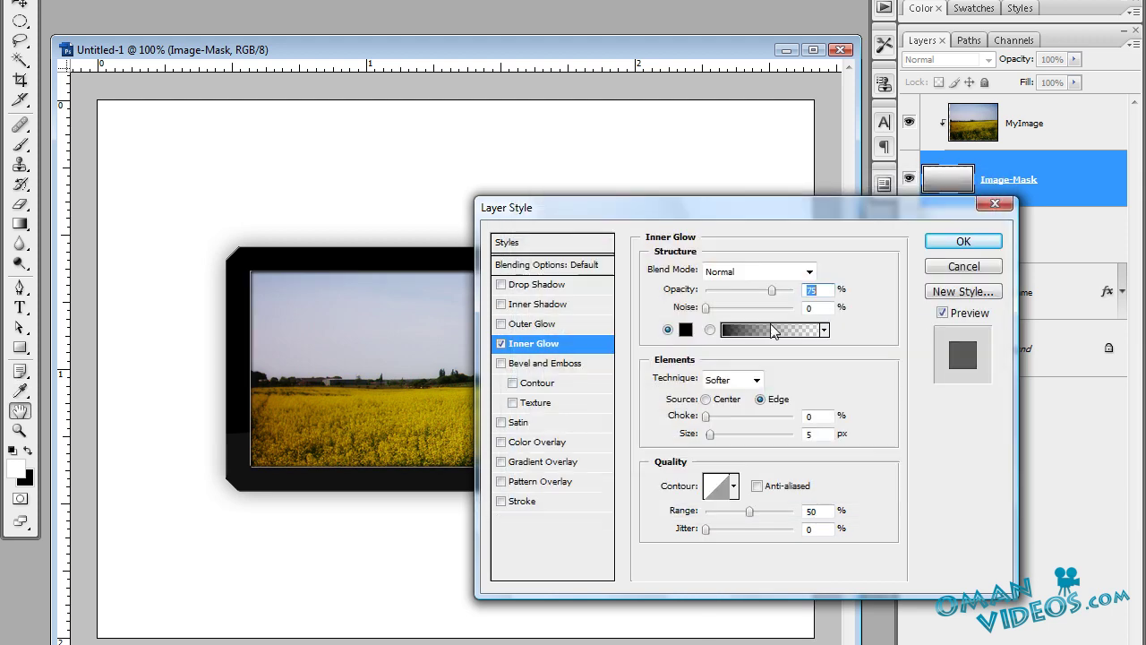
Set the Image-Mask layer's Inner Glow to 63% opacity, 18 px size and 69% range, apply it and collapse the layer's effects list
drag(771, 295, 739, 293)
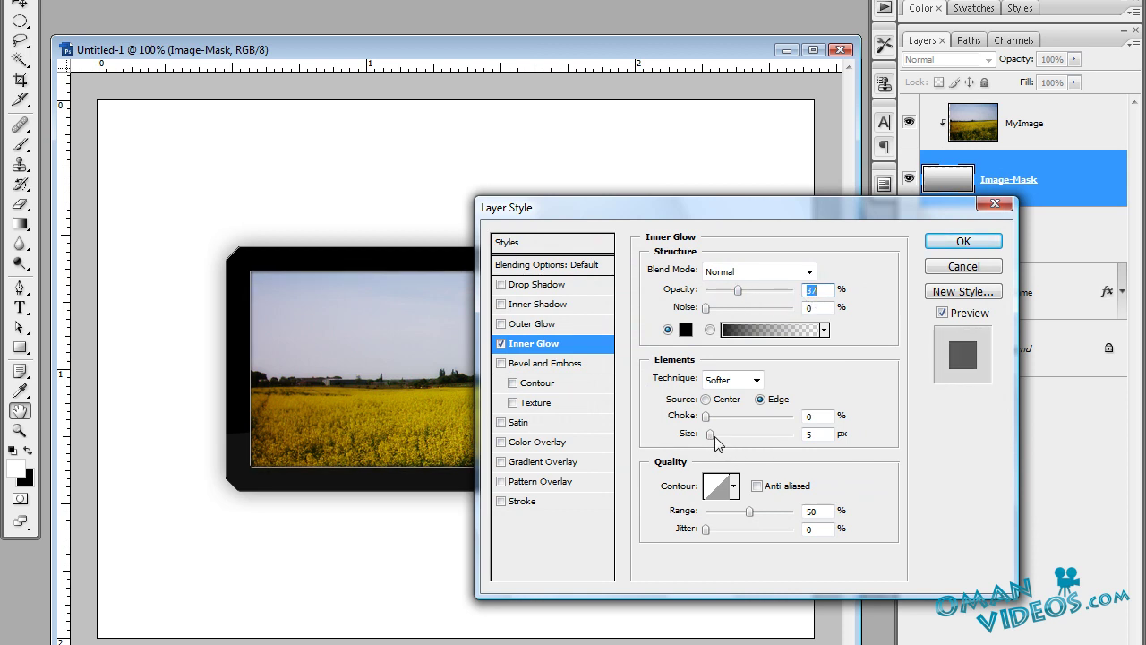
drag(718, 435, 715, 435)
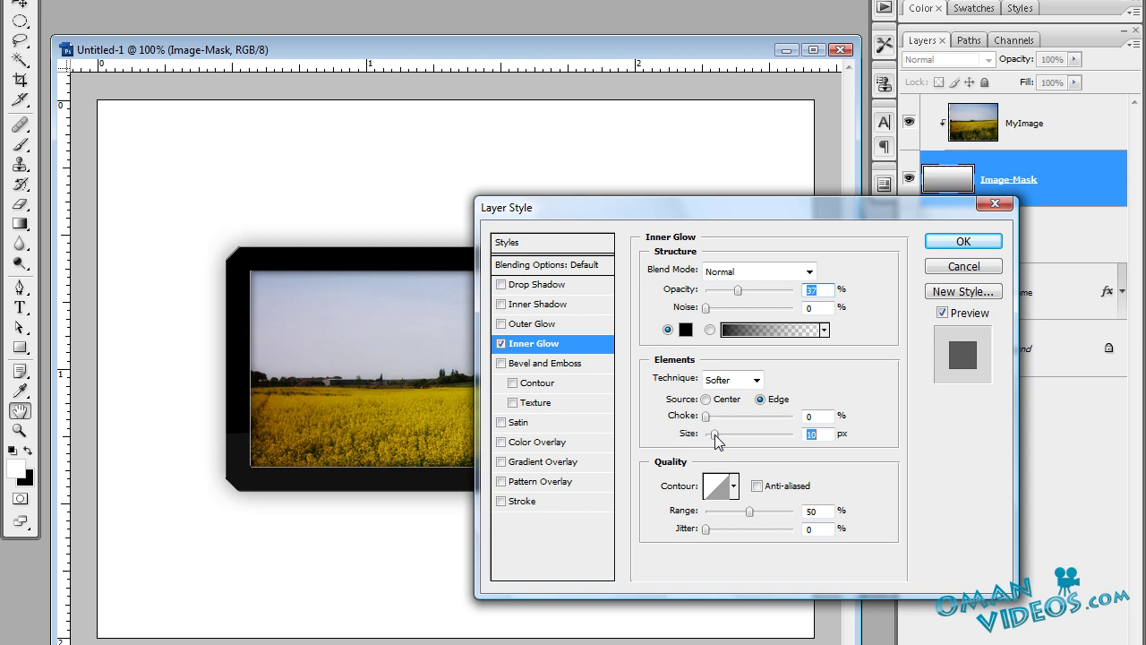
drag(749, 511, 767, 514)
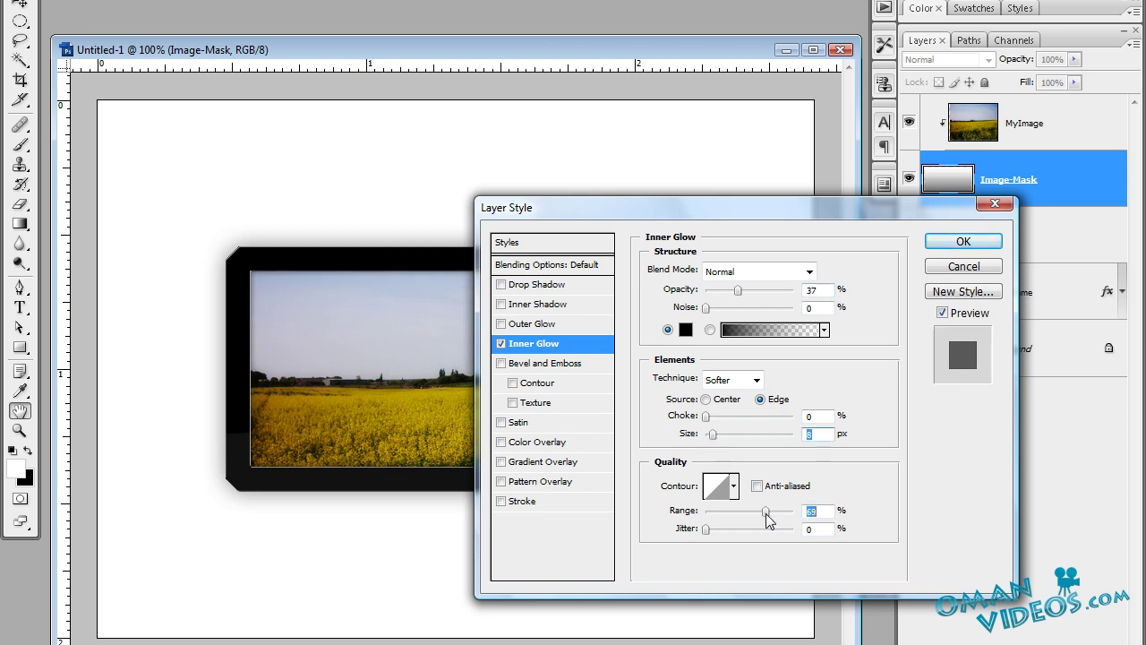
drag(713, 435, 718, 444)
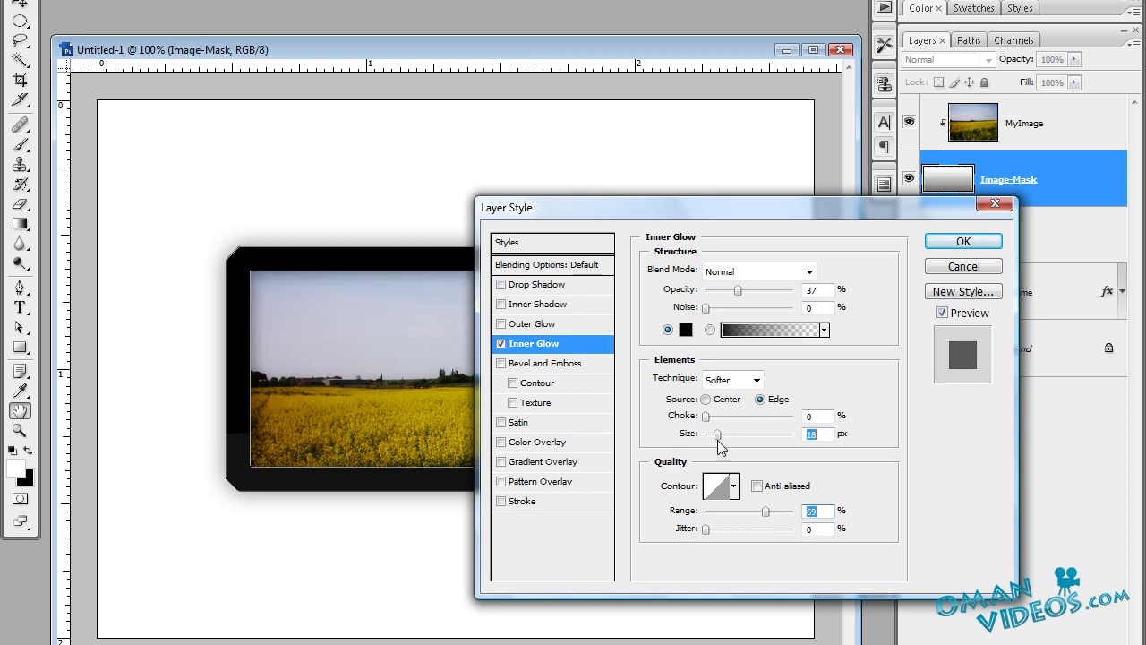
drag(743, 291, 762, 300)
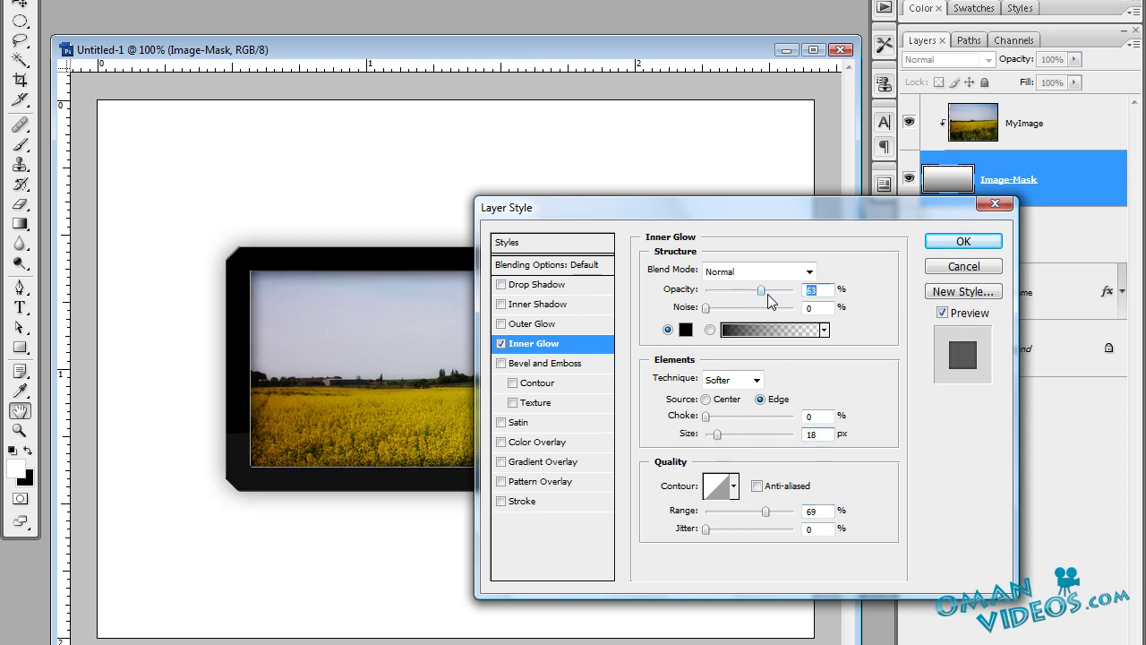
click(963, 242)
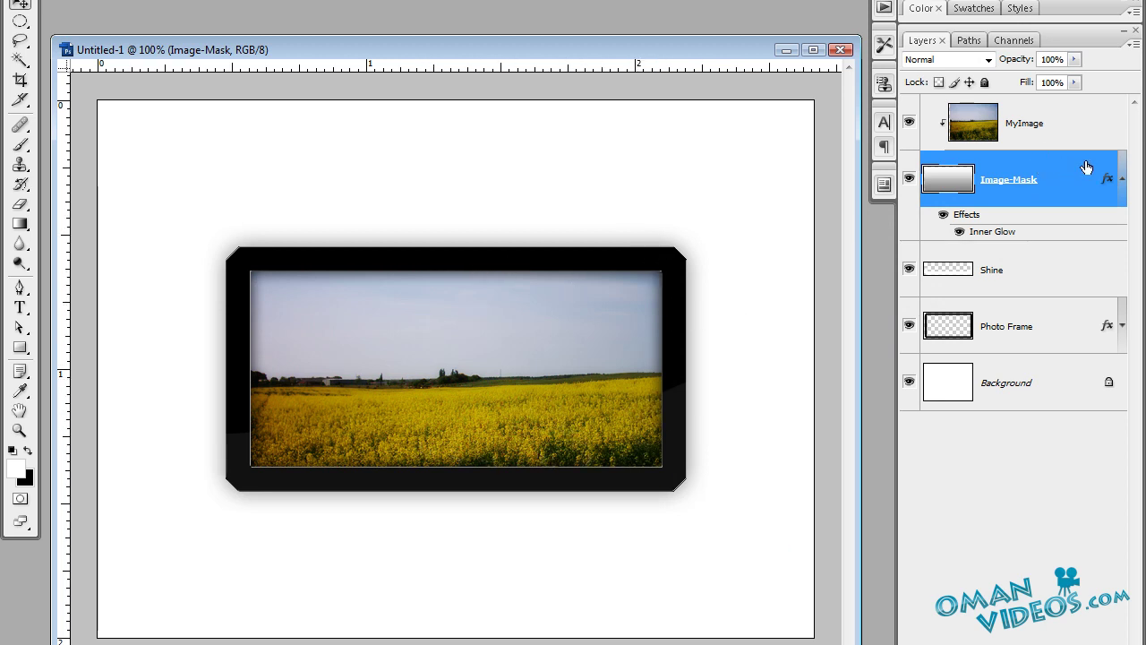
click(1121, 180)
Duplicate the Photo Frame layer and flip the copy vertically
click(1021, 292)
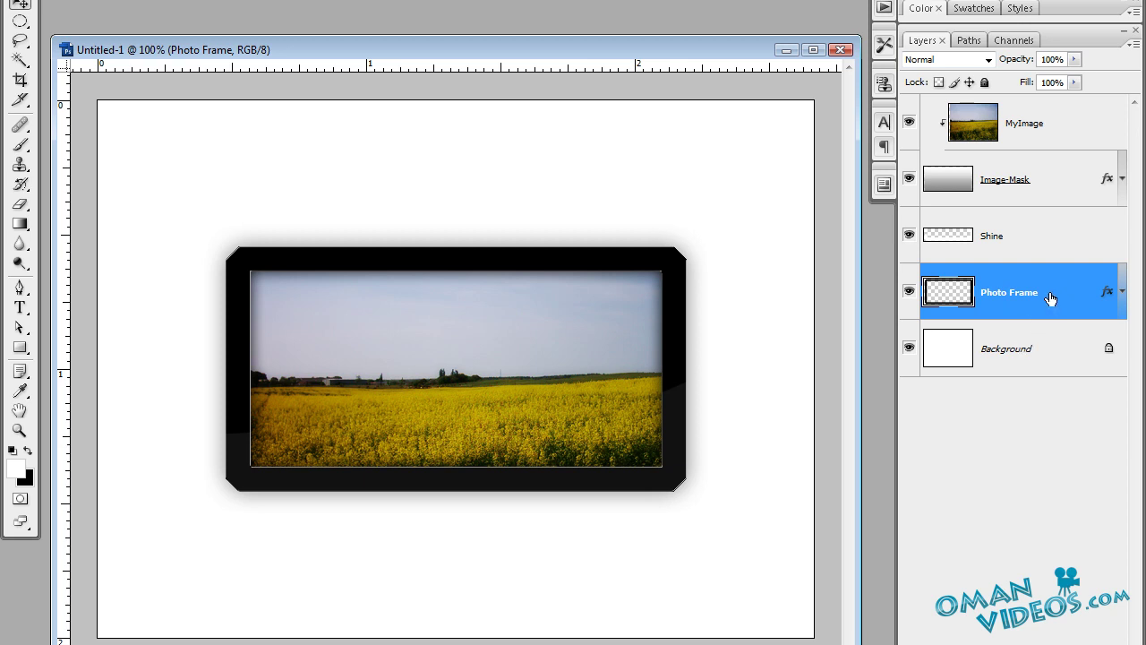
key(ctrl+j)
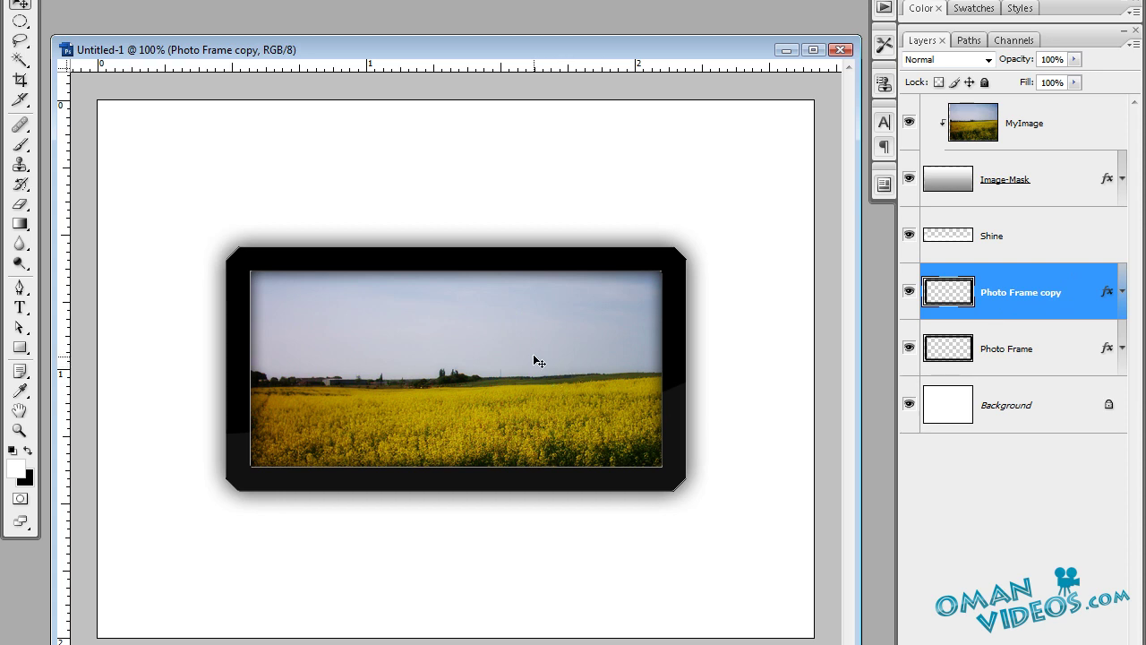
key(ctrl+t)
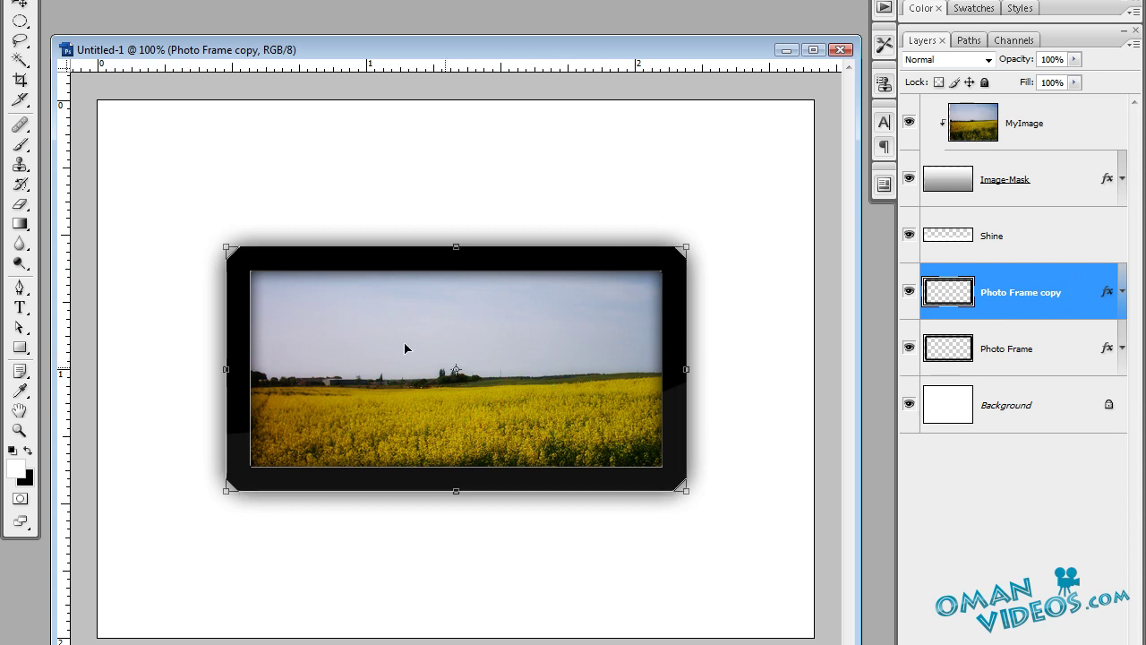
right_click(556, 333)
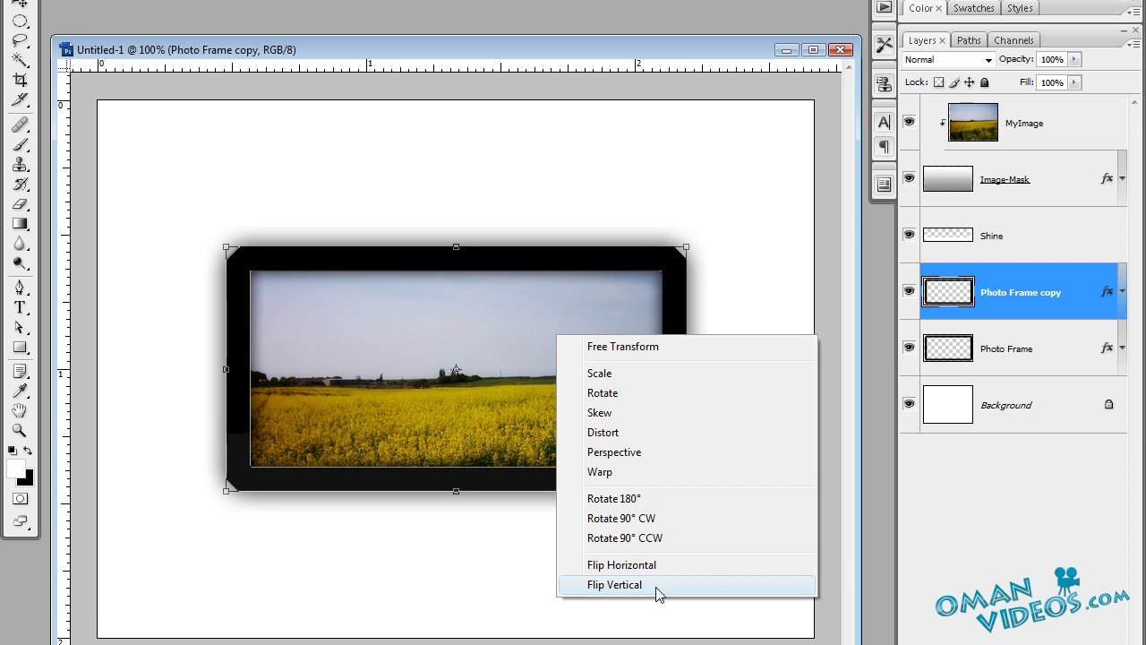
click(656, 588)
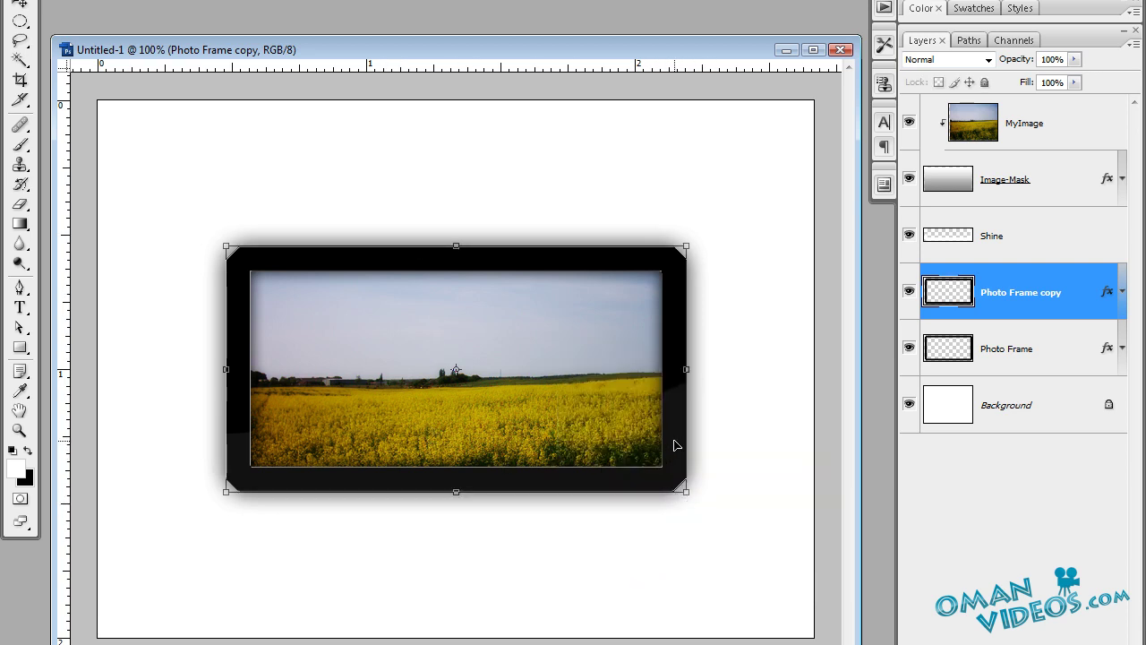
key(Return)
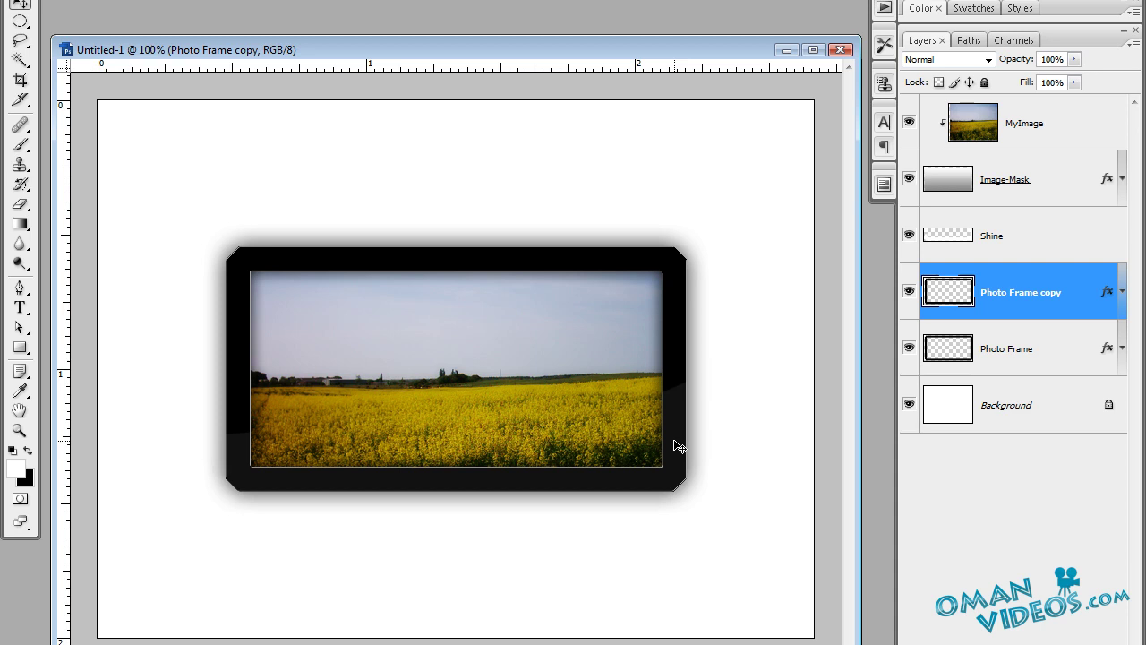
Move the flipped Photo Frame copy straight down until its upper edge sits just below the original frame's lower edge
key(shift+Down)
key(shift+Down)
key(shift+Down)
key(shift+Down)
key(shift+Down)
key(shift+Down)
key(shift+Down)
key(shift+Down)
key(shift+Down)
key(shift+Down)
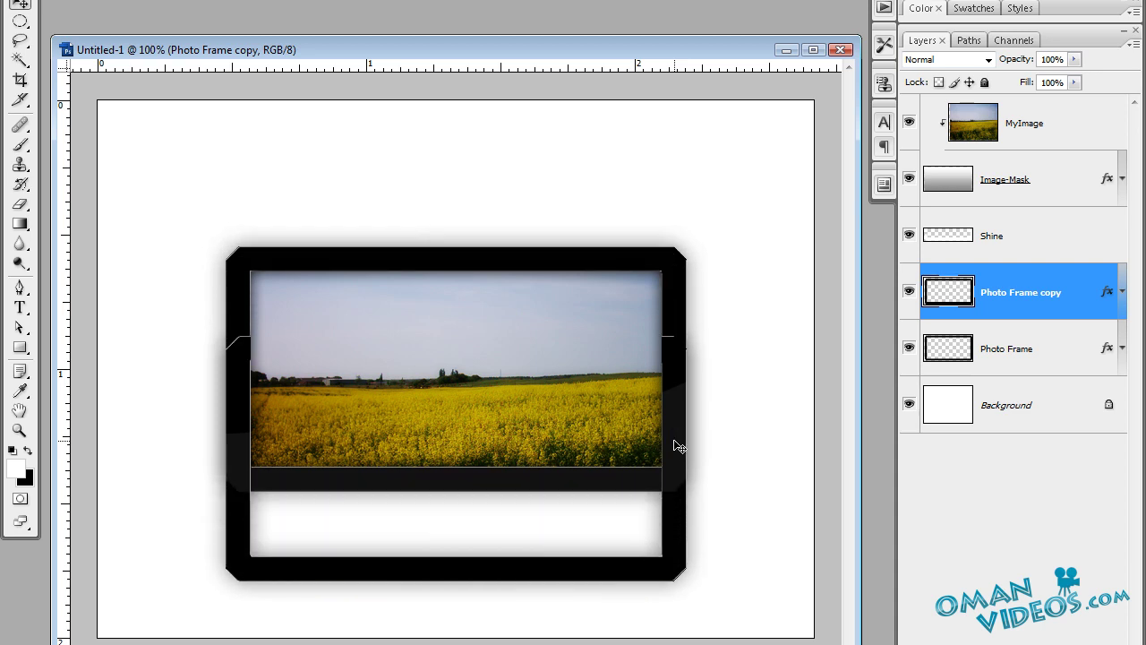
key(shift+Down)
key(shift+Down)
key(shift+Down)
key(shift+Down)
key(shift+Down)
key(shift+Down)
key(shift+Down)
key(shift+Down)
key(shift+Down)
key(shift+Down)
key(shift+Down)
key(shift+Down)
key(shift+Down)
key(shift+Down)
key(shift+Down)
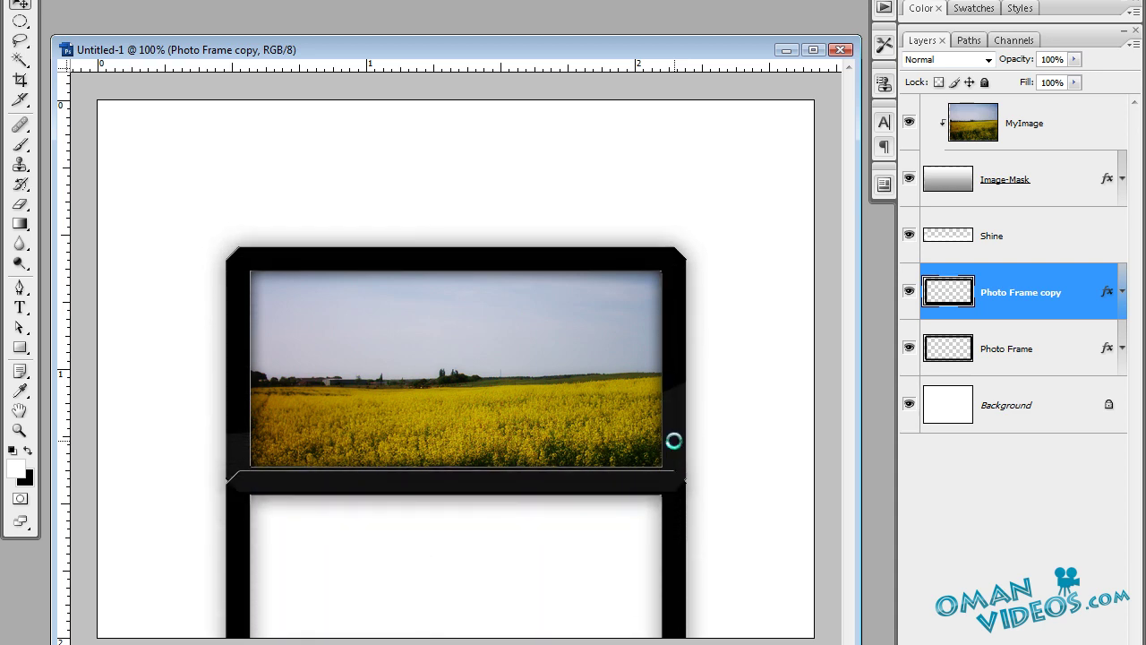
key(shift+Down)
key(shift+Down)
key(Down)
key(Down)
key(Down)
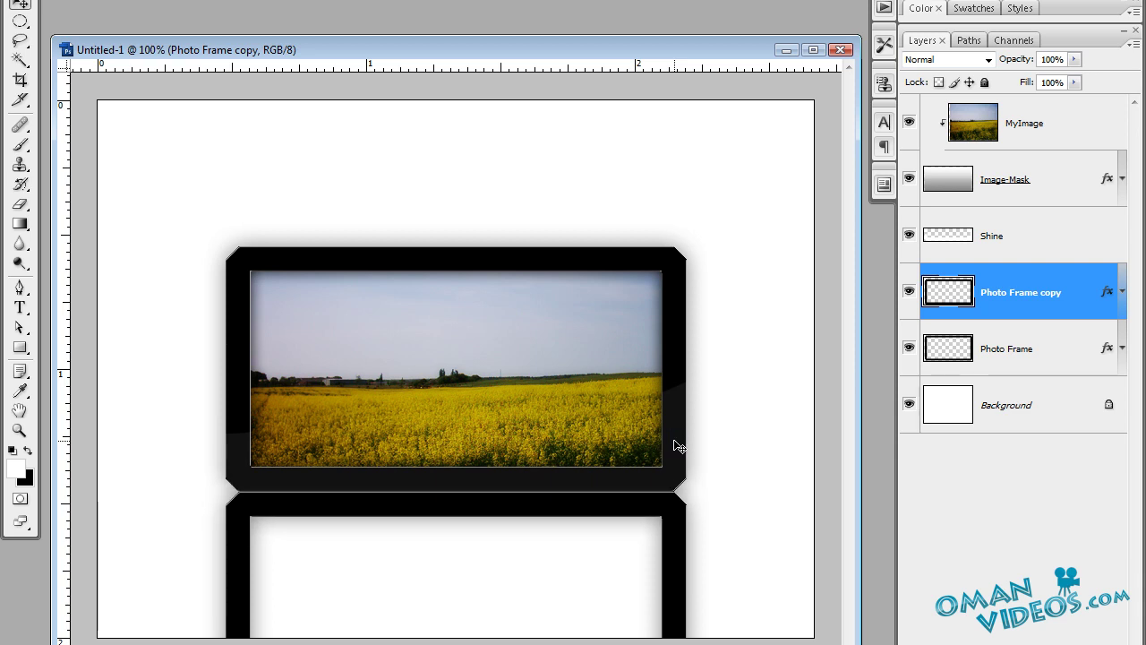
key(Up)
key(Down)
key(Down)
key(Down)
key(Up)
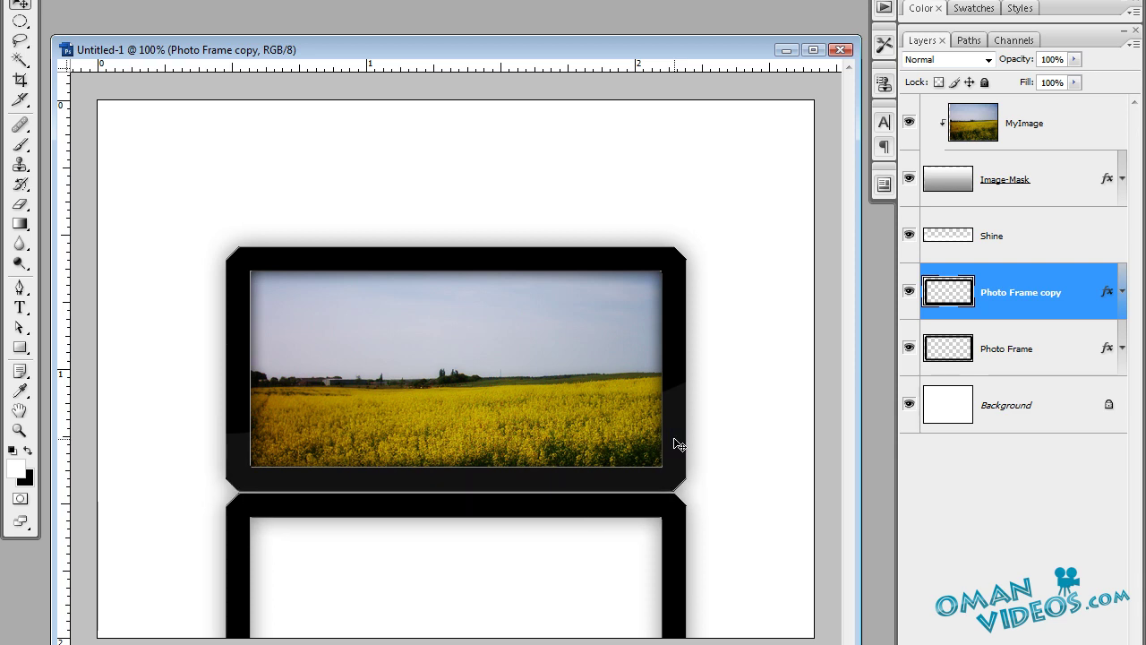
Merge the Photo Frame copy into a new empty layer created beneath it, and give the merged layer a layer mask
click(1057, 344)
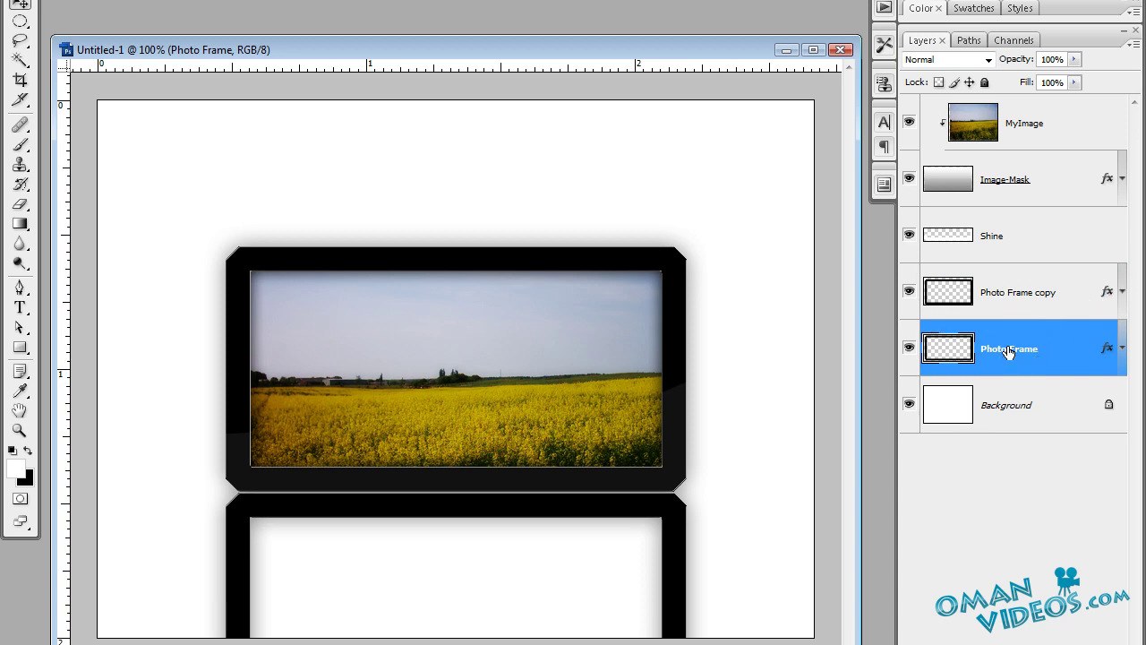
key(ctrl+shift+alt+n)
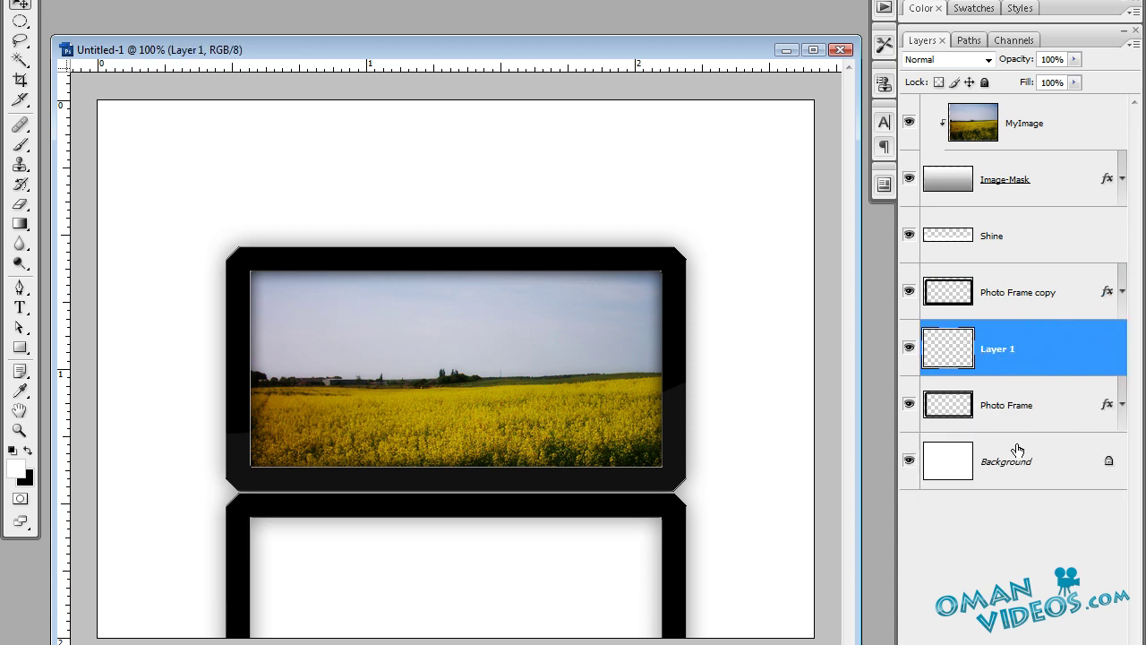
click(1059, 299)
right_click(1059, 299)
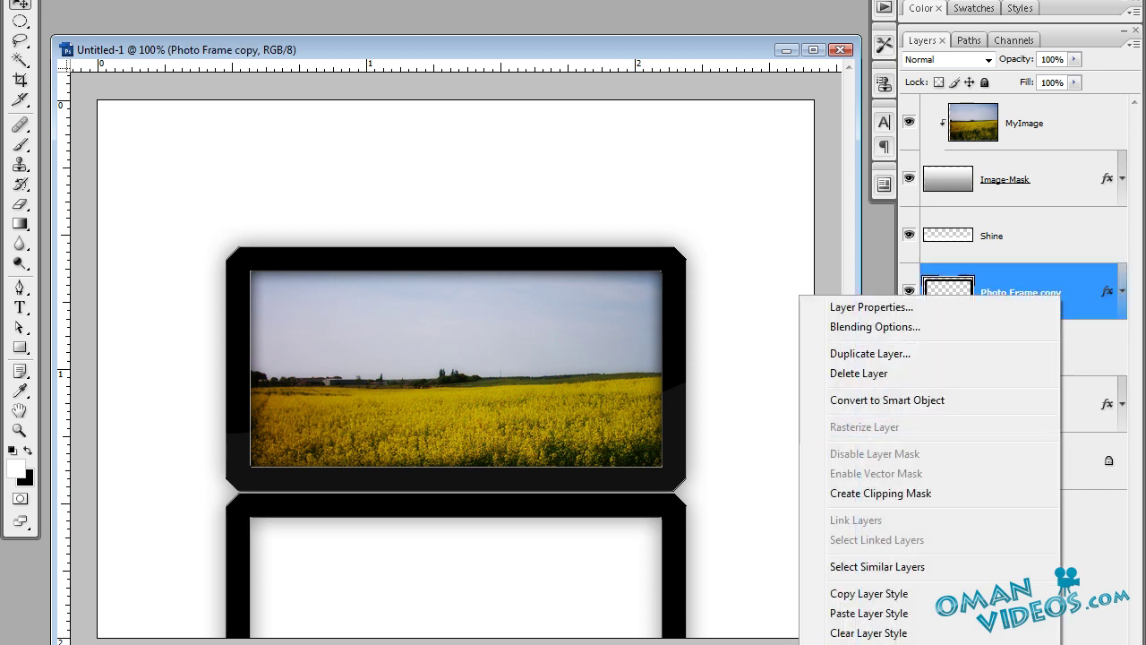
click(860, 644)
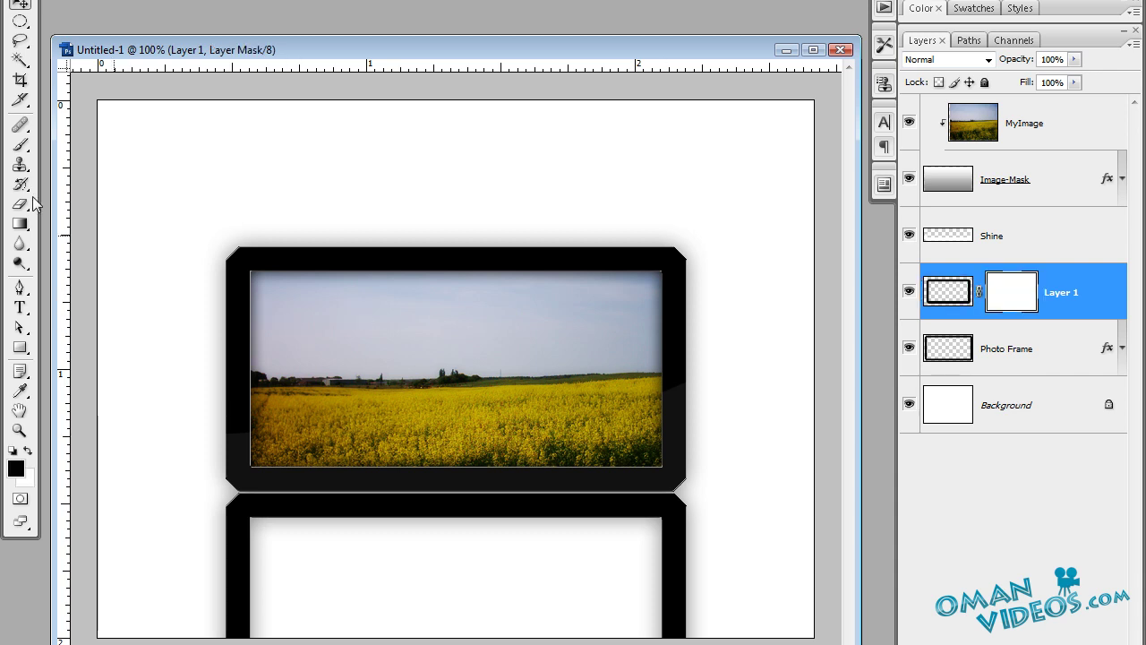
Draw a short vertical black-to-white gradient on Layer 1's mask so the flipped frame fades out just below the original
click(20, 223)
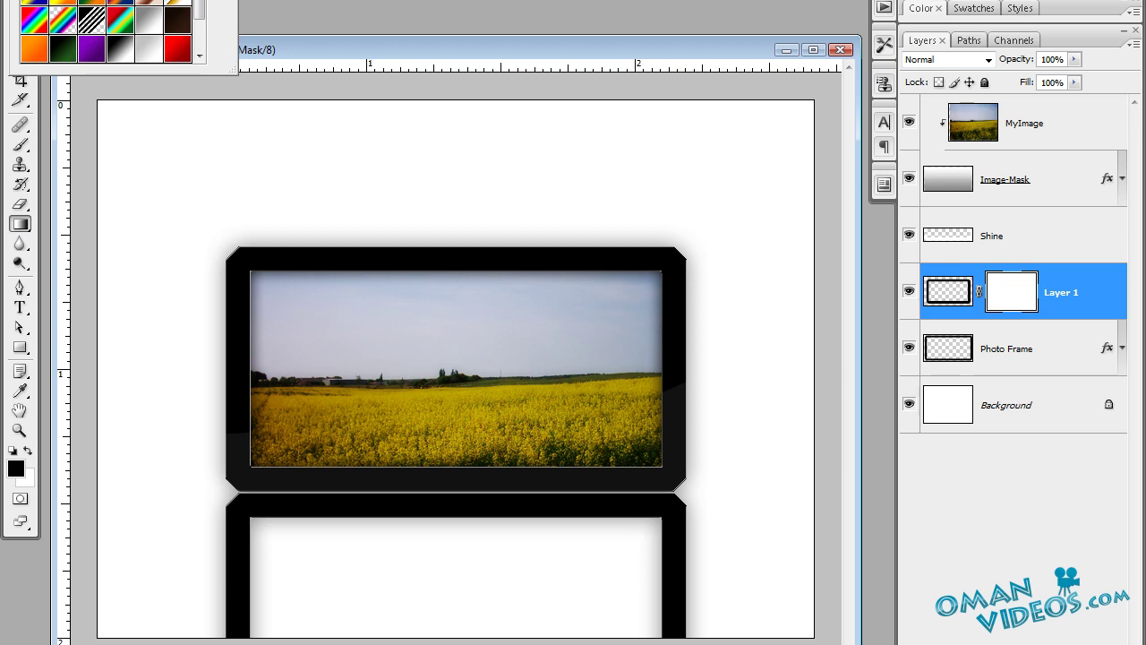
key(Return)
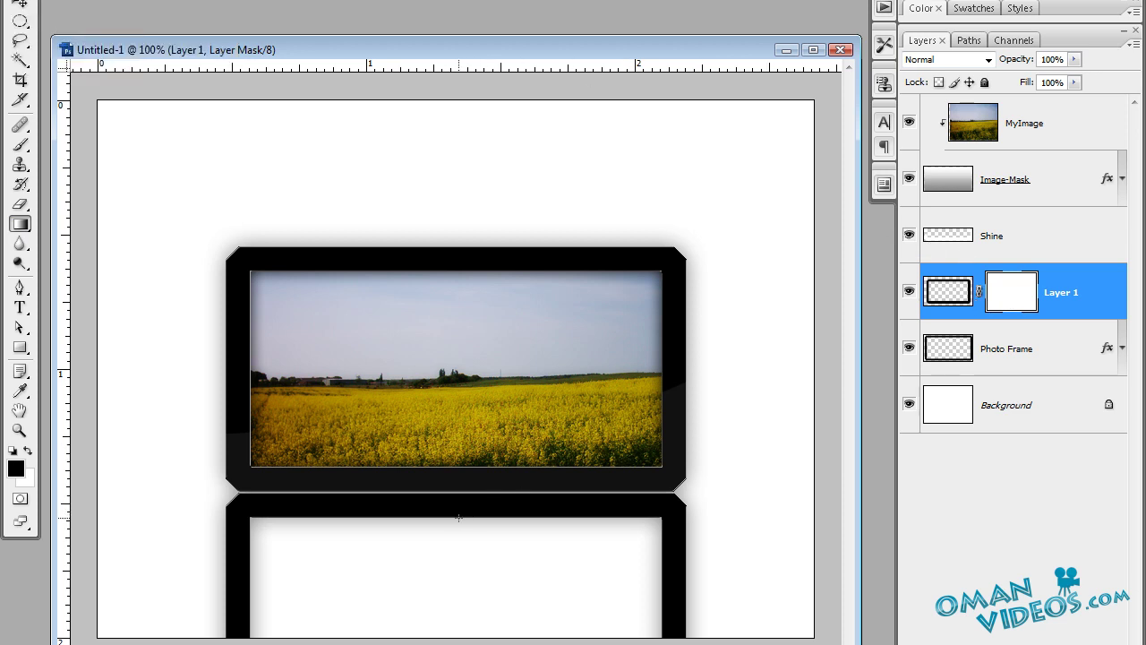
drag(458, 518, 461, 483)
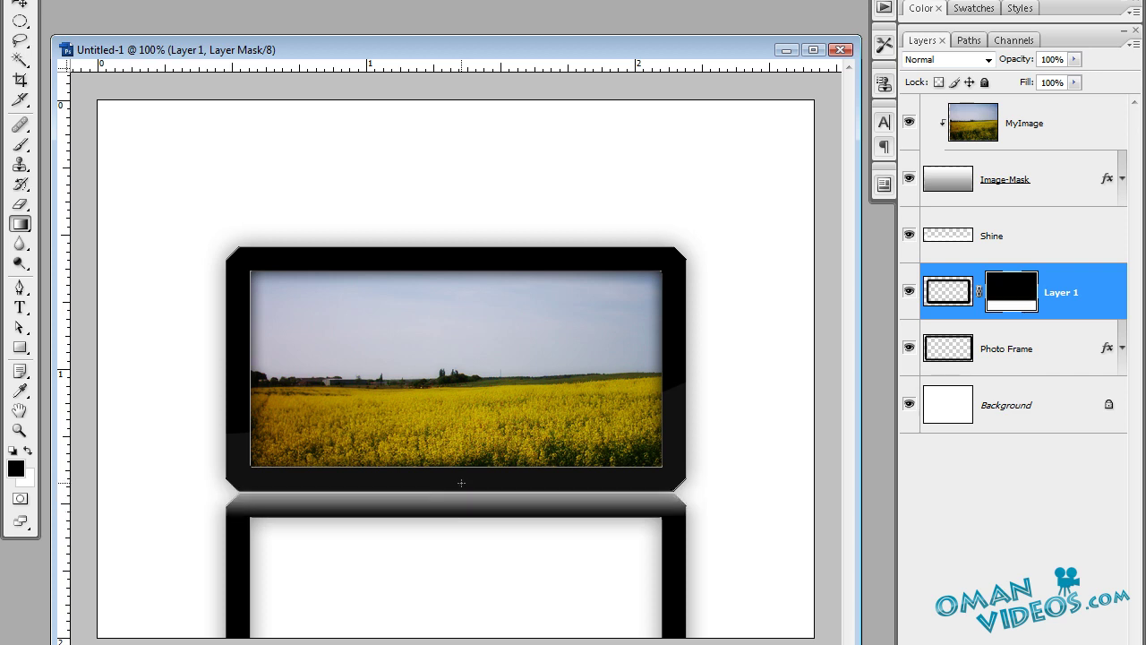
key(ctrl+z)
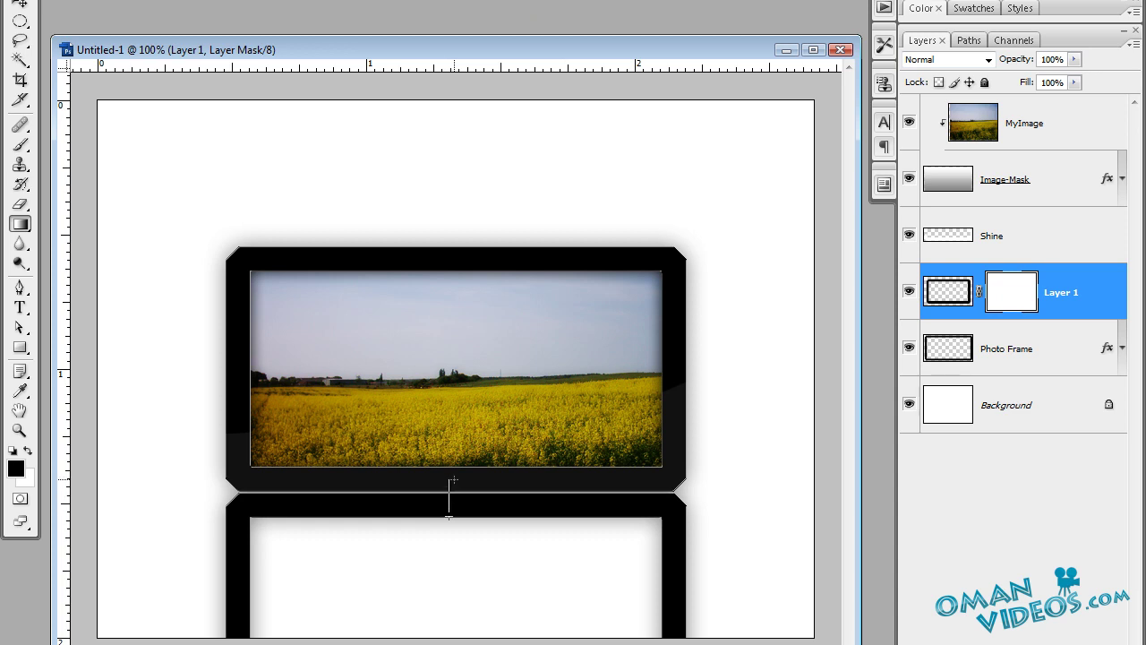
drag(453, 480, 454, 476)
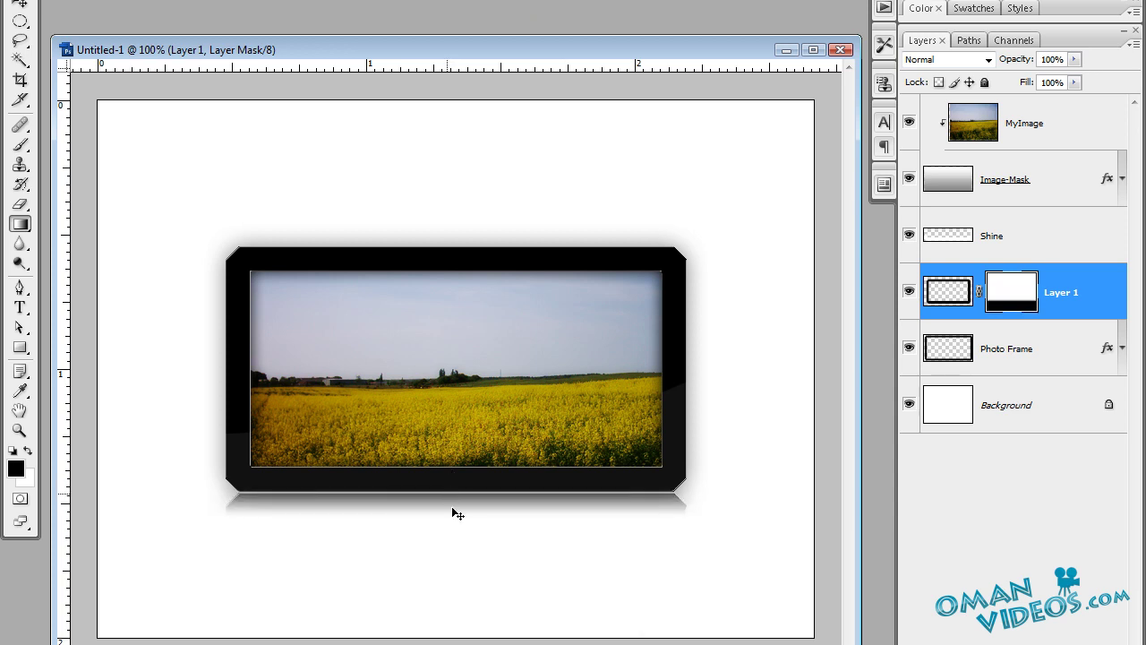
key(ctrl+z)
drag(457, 517, 458, 519)
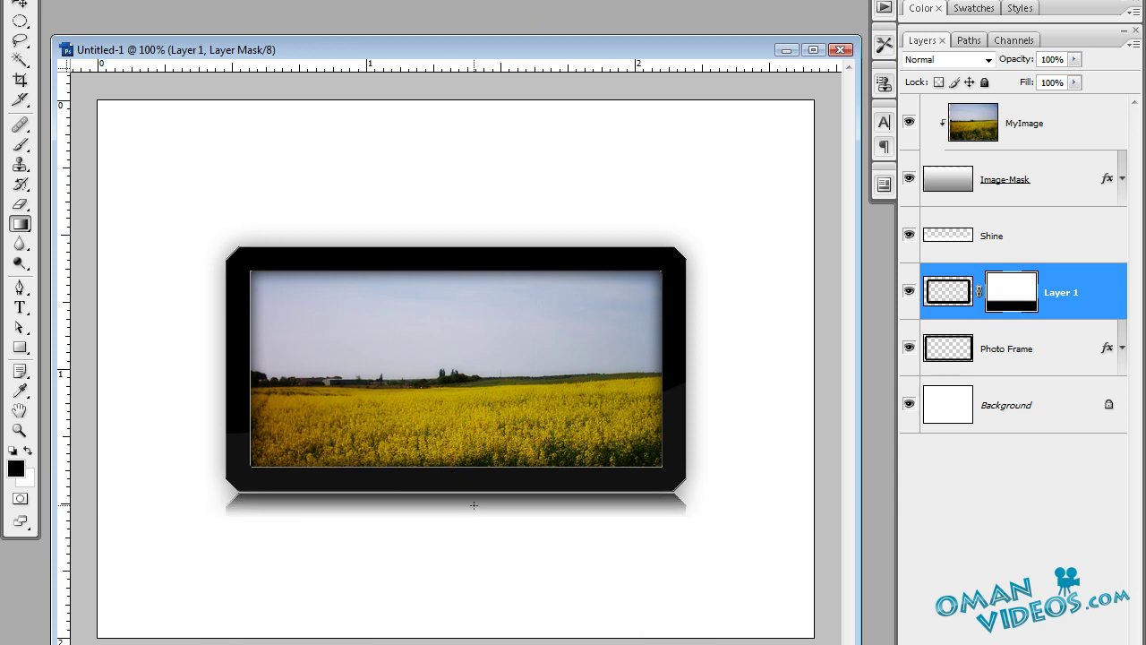
Set the opacity of the reflection on Layer 1 to 35%
key(v)
click(949, 293)
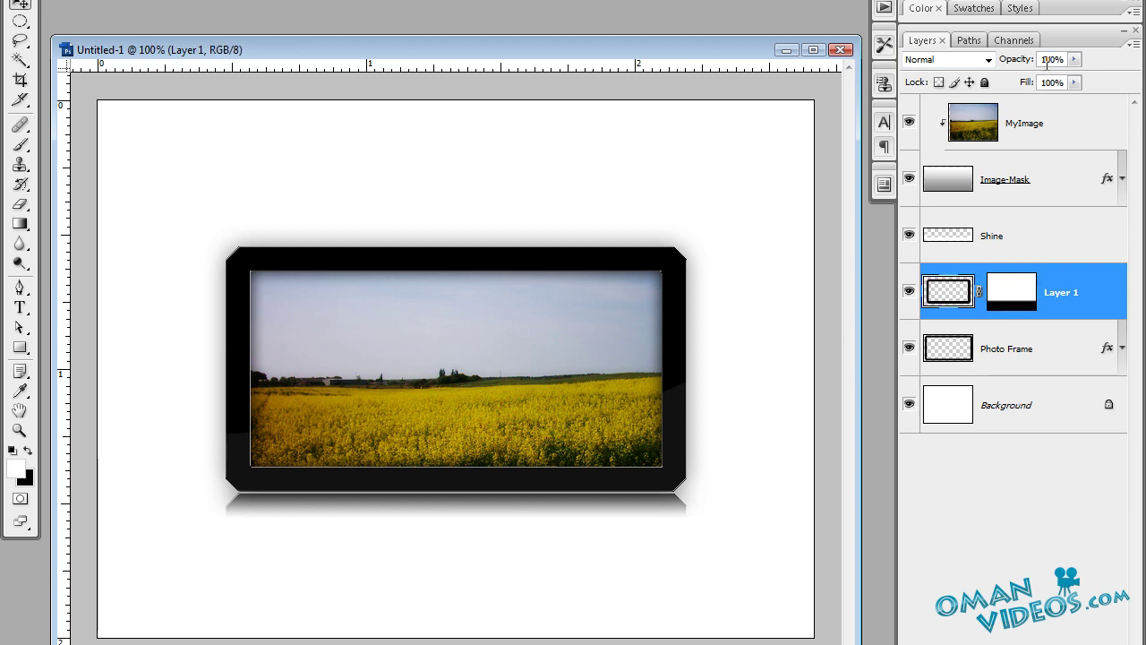
double_click(1048, 60)
text(50)
key(Return)
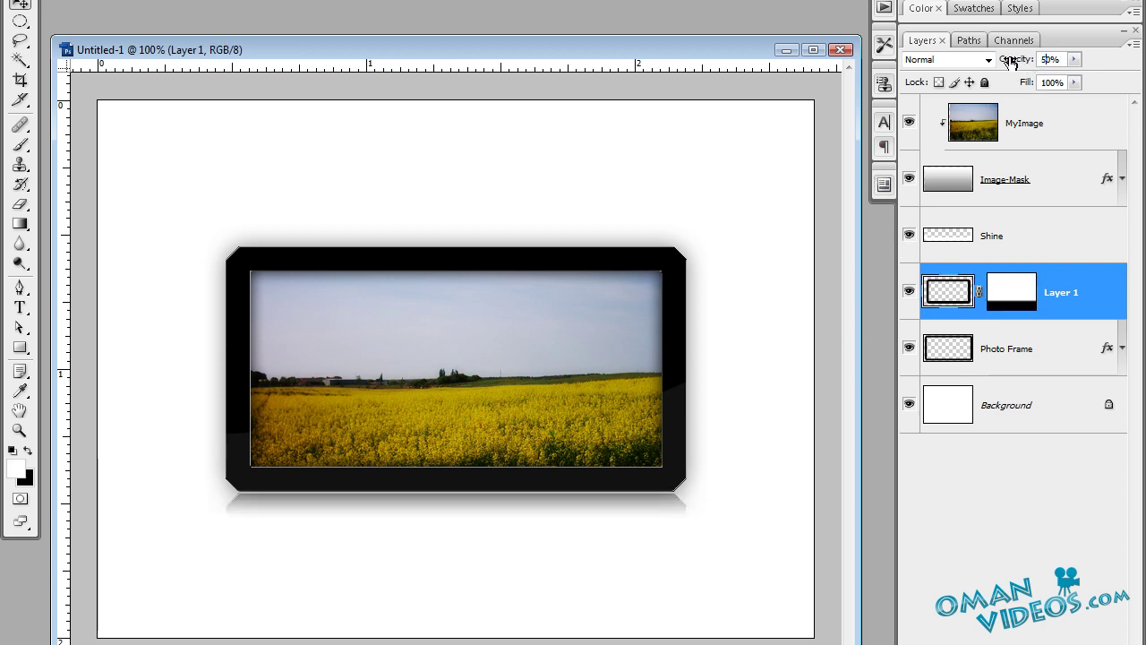
click(1044, 59)
text(3)
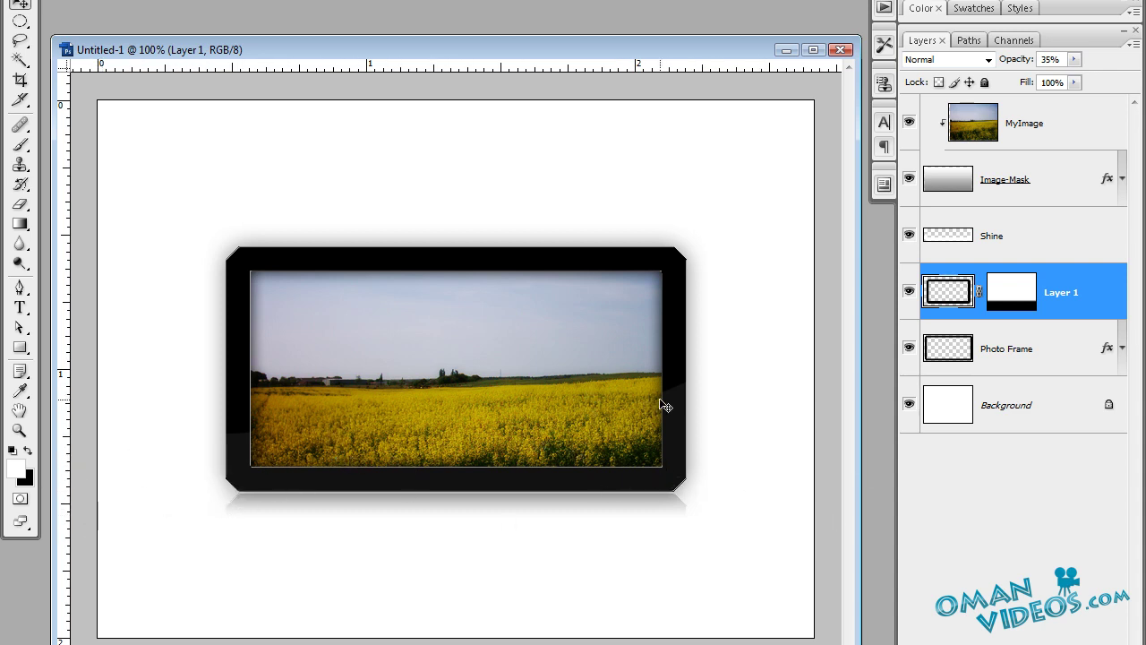
Create an empty layer above Background and select a large elliptical area over the lower canvas, its arc crossing the frame's lower part
click(1057, 416)
key(ctrl+shift+alt+n)
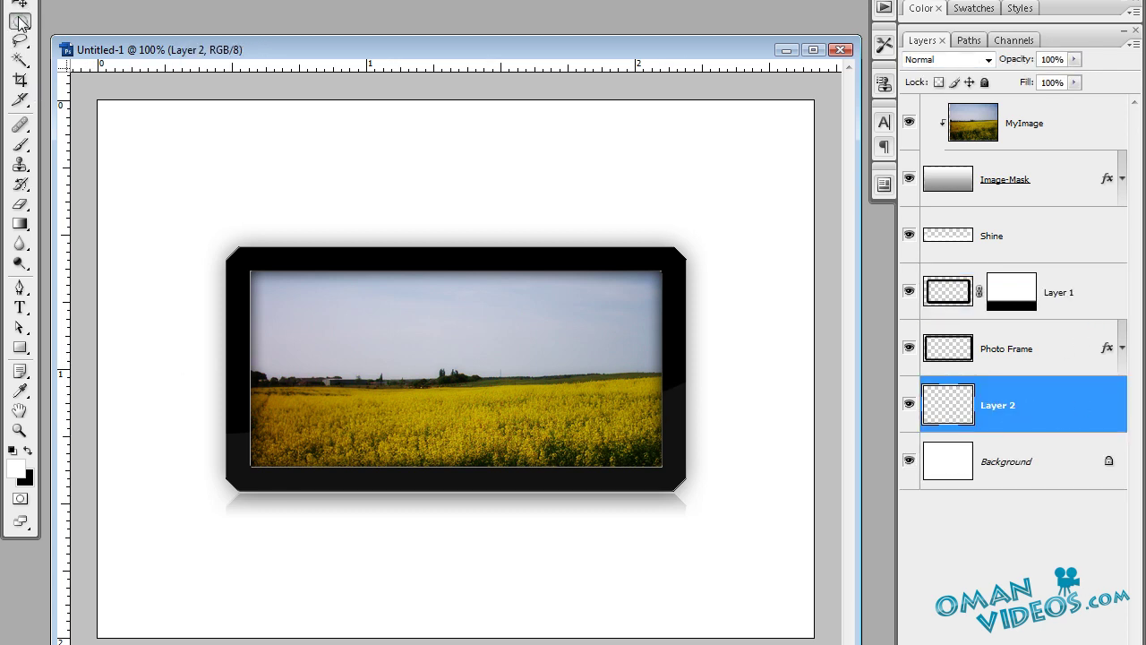
drag(22, 30, 149, 38)
key(z)
alt+click(453, 397)
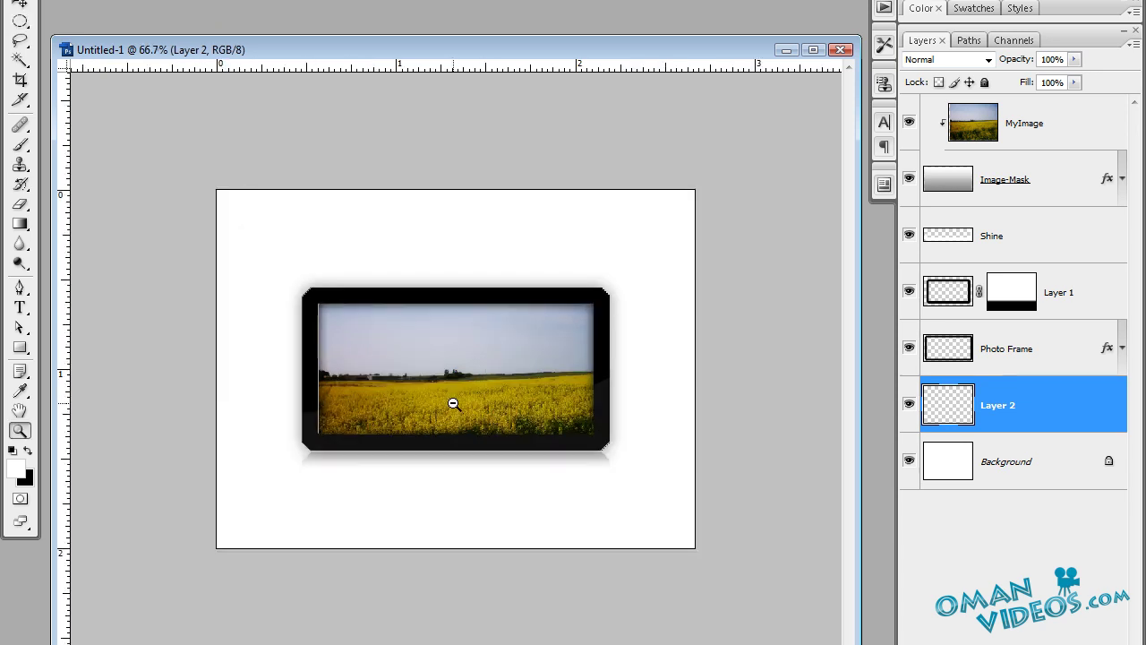
click(20, 21)
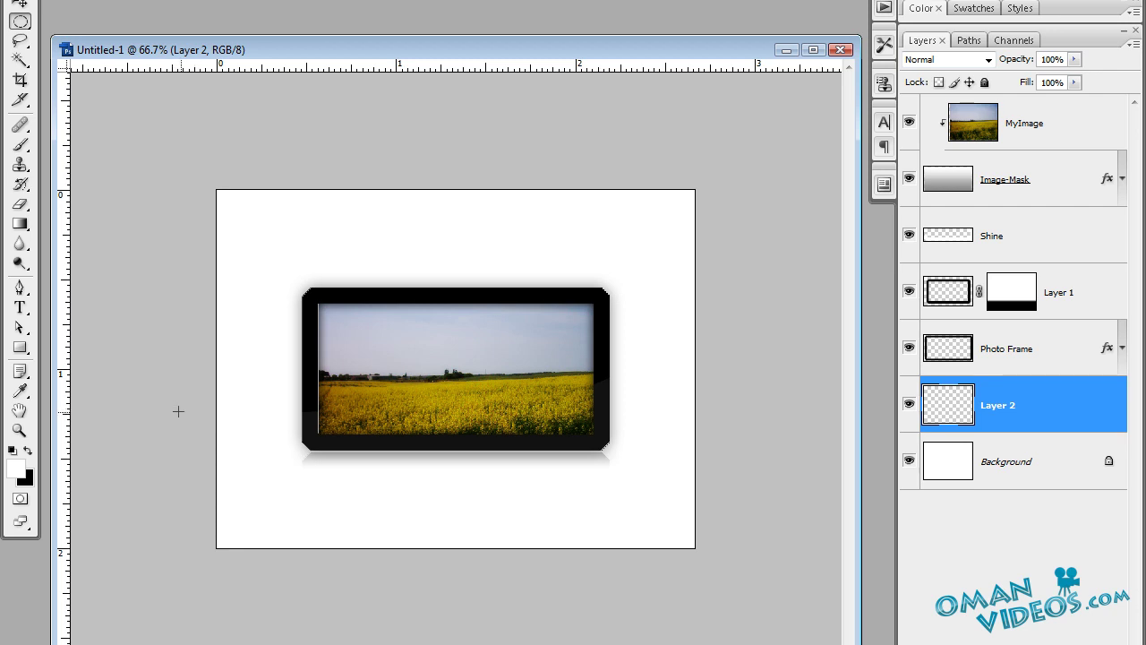
drag(735, 596, 711, 570)
drag(773, 627, 773, 621)
Fill the elliptical selection on Layer 2 with a vertical Black, White gradient fading out just below the frame, and remove the selection
click(19, 223)
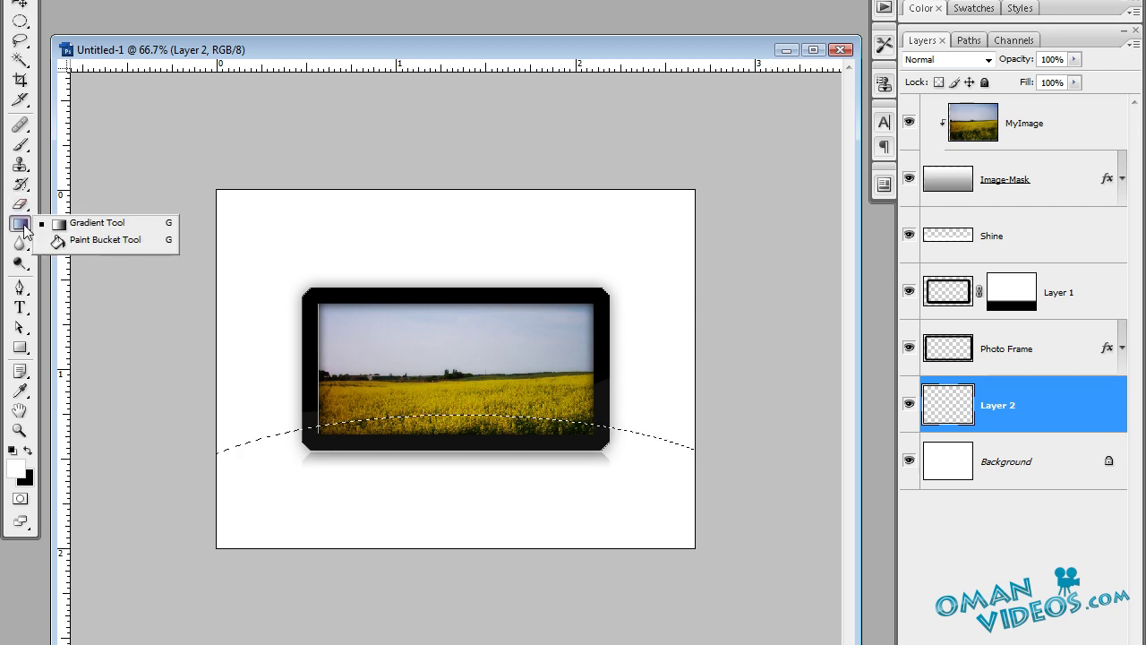
click(104, 225)
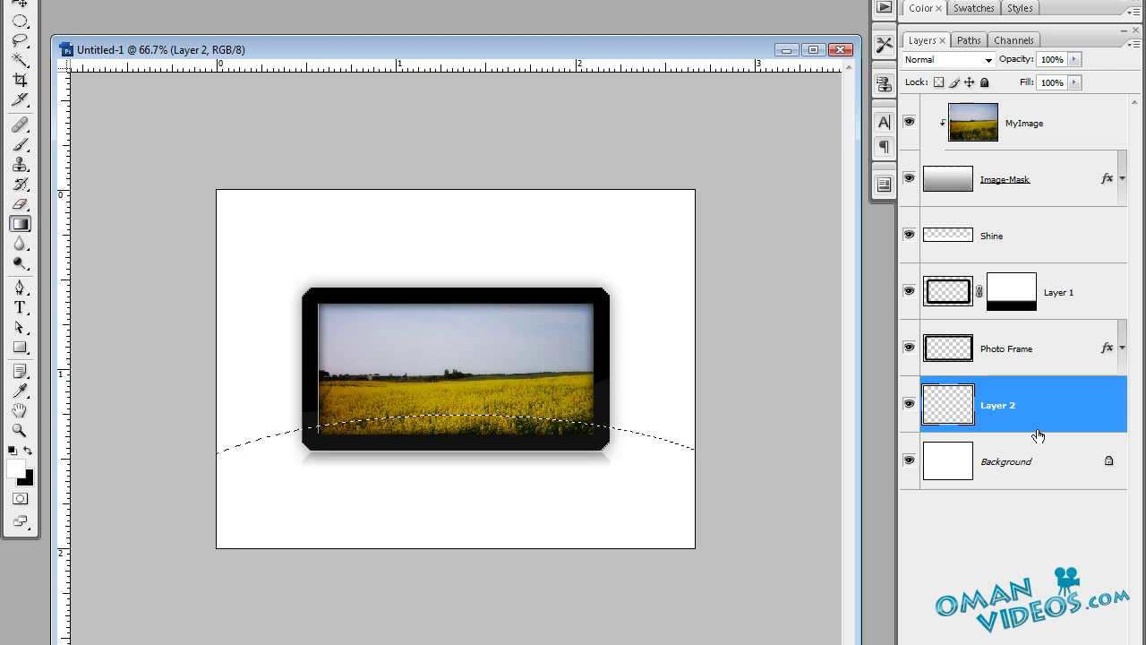
click(108, 0)
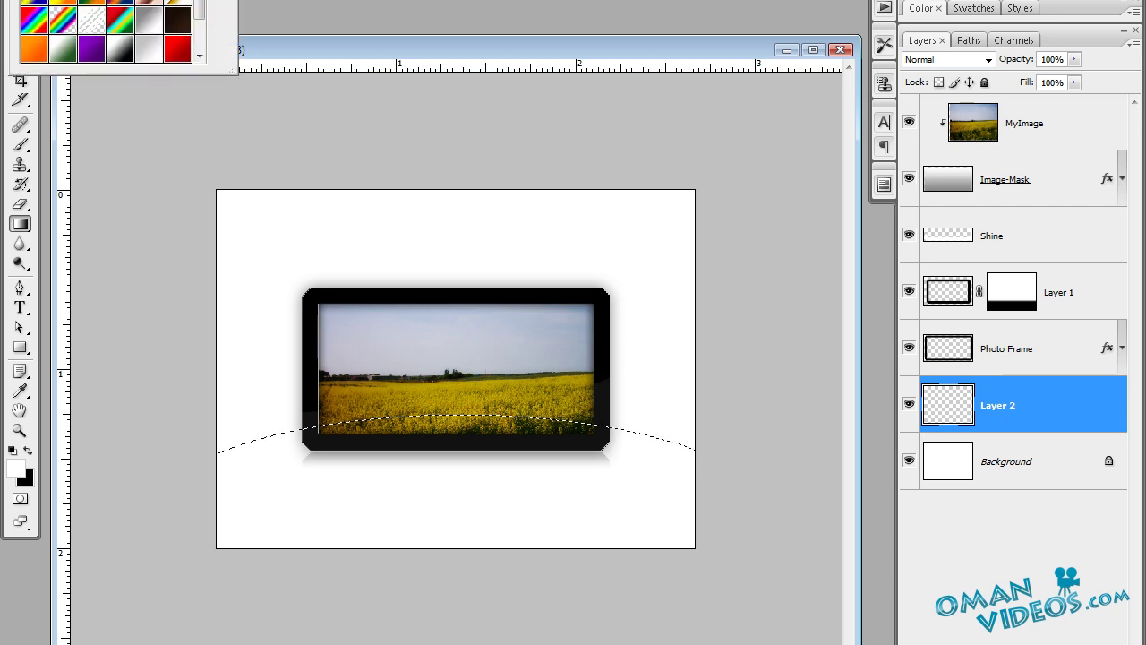
click(72, 0)
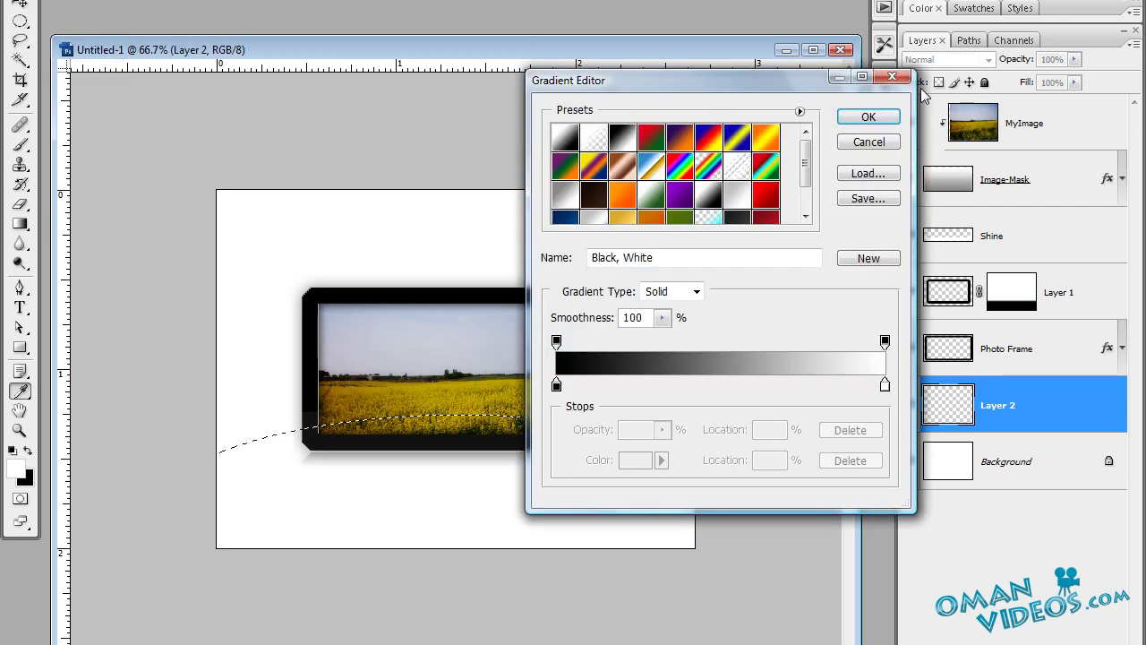
click(870, 119)
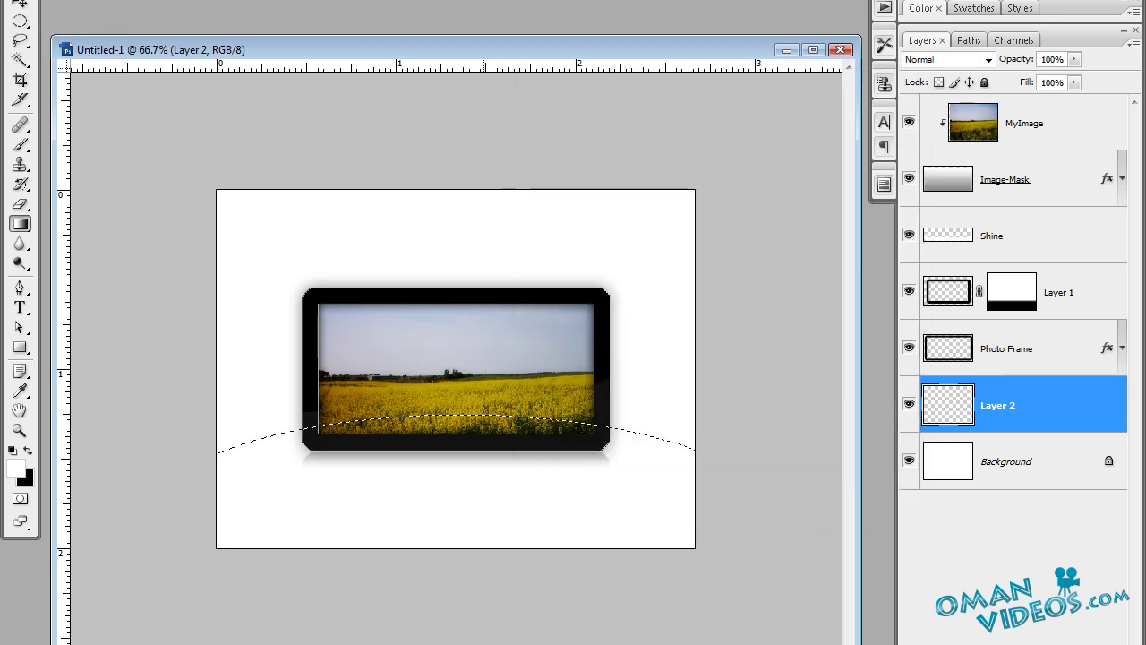
drag(471, 405, 469, 509)
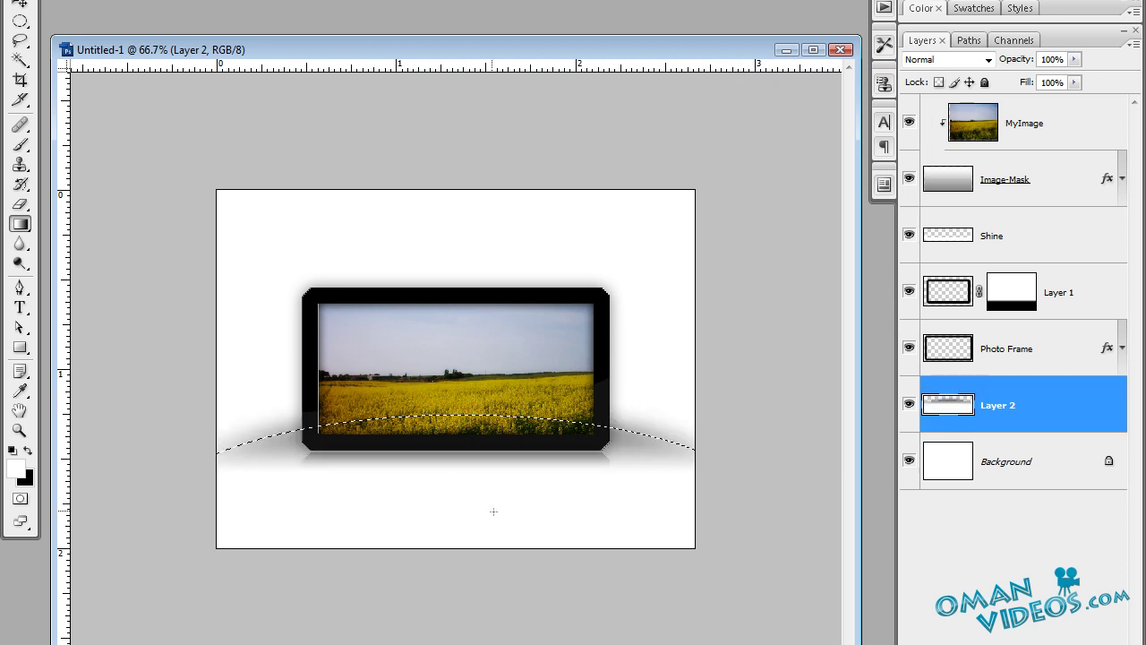
key(ctrl+z)
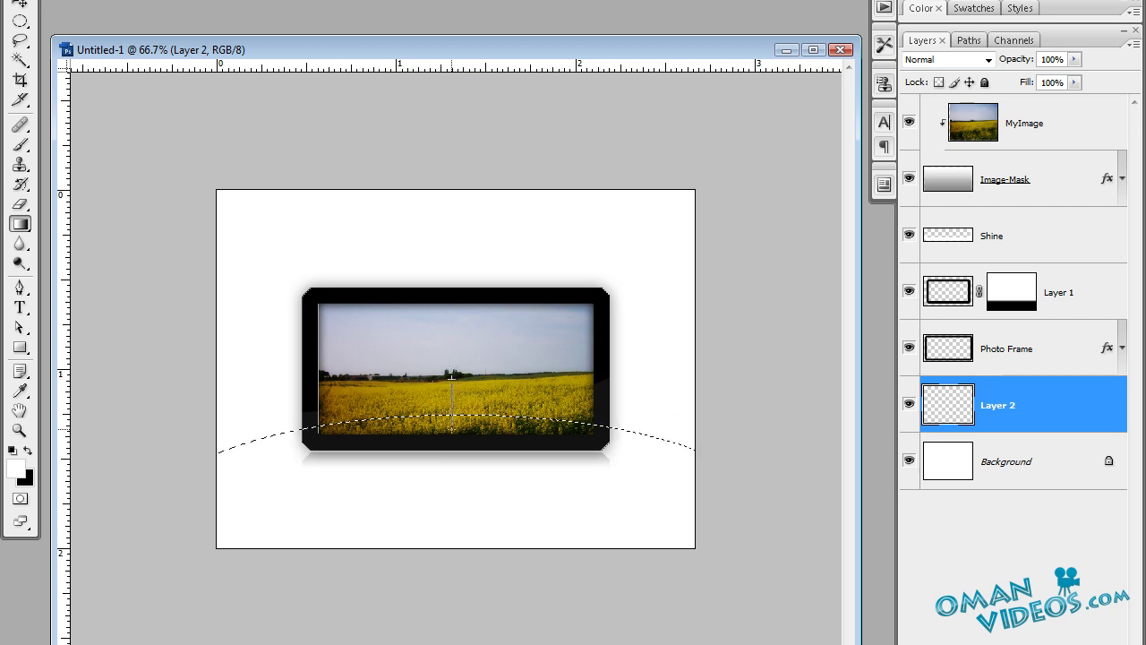
drag(452, 450, 453, 449)
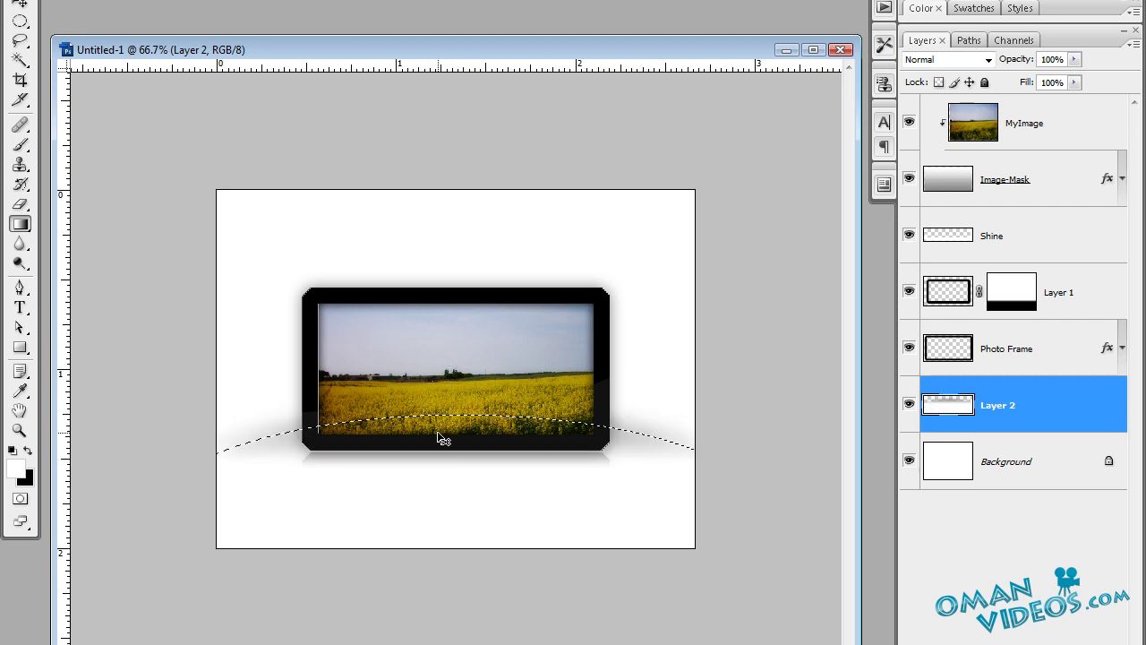
key(ctrl+d)
key(v)
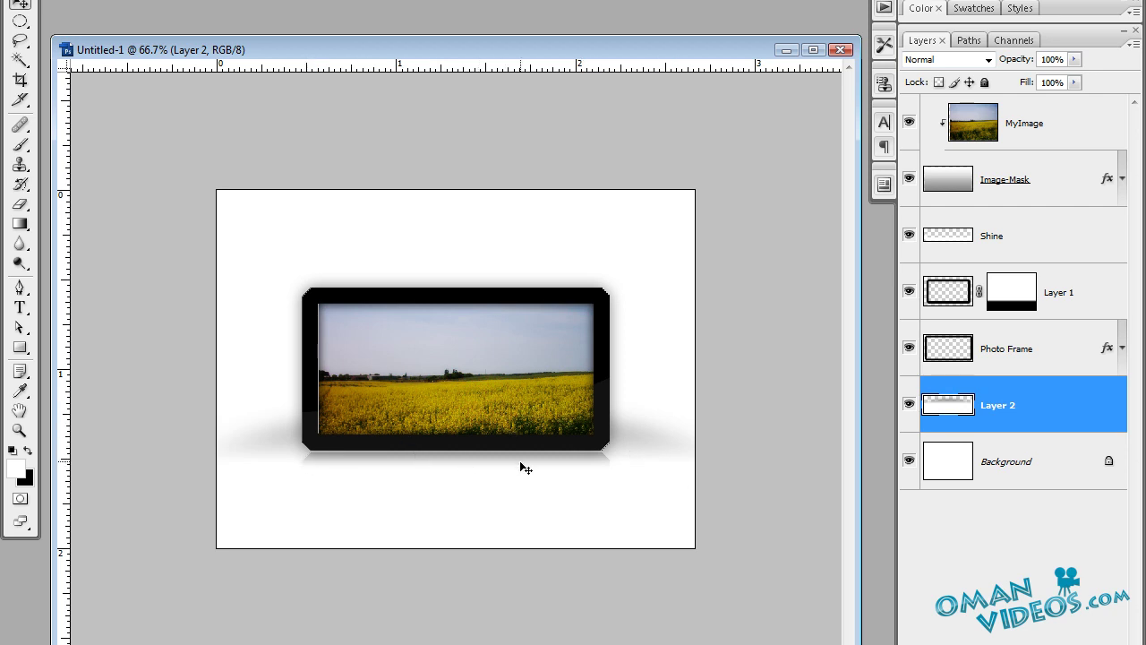
Shift the ground gradient on Layer 2 slightly downward so it sits at the frame's base
drag(525, 469, 518, 470)
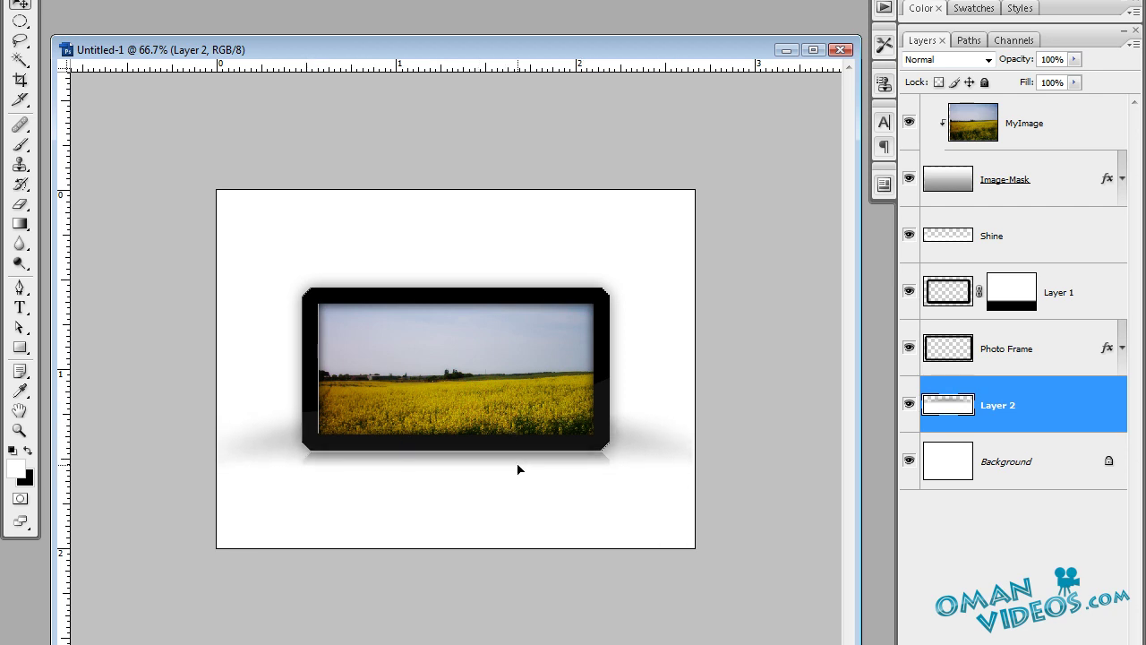
key(ctrl+space)
click(507, 435)
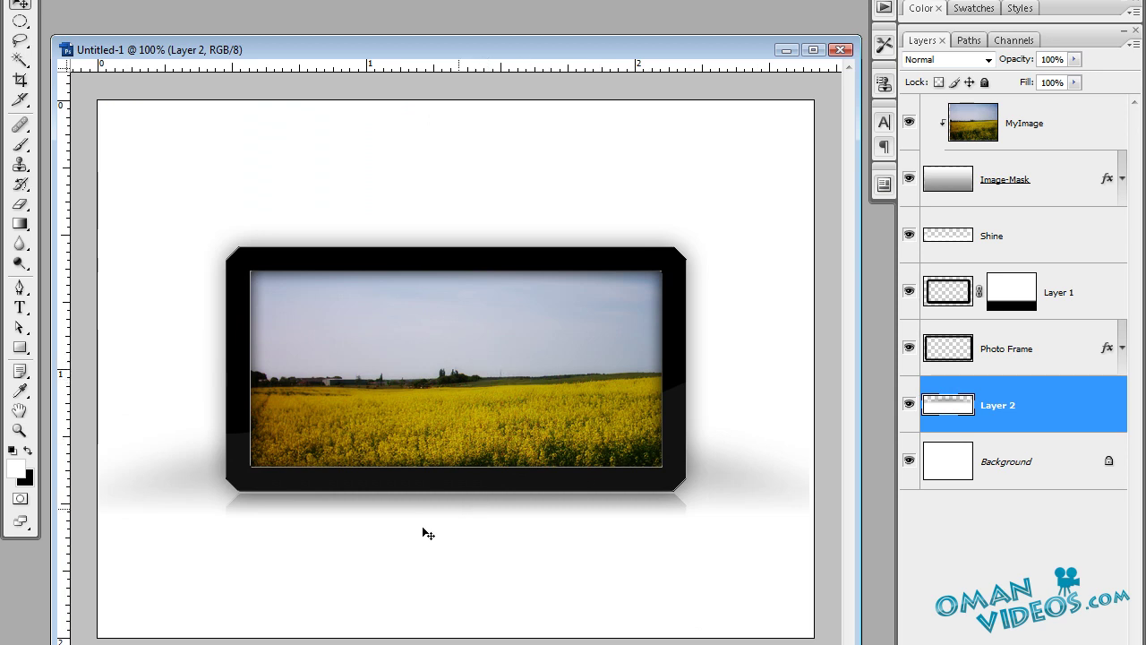
mouse_move(460, 480)
mouse_down()
mouse_move(465, 501)
mouse_move(469, 481)
mouse_move(462, 489)
mouse_up()
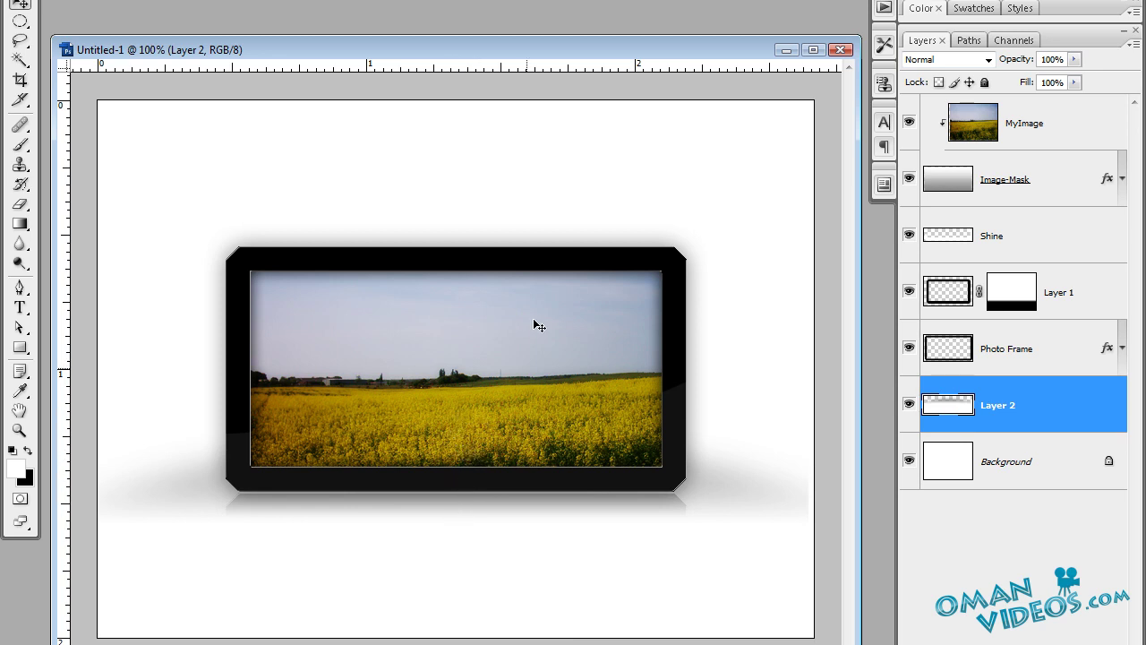
ctrl+alt+click(486, 318)
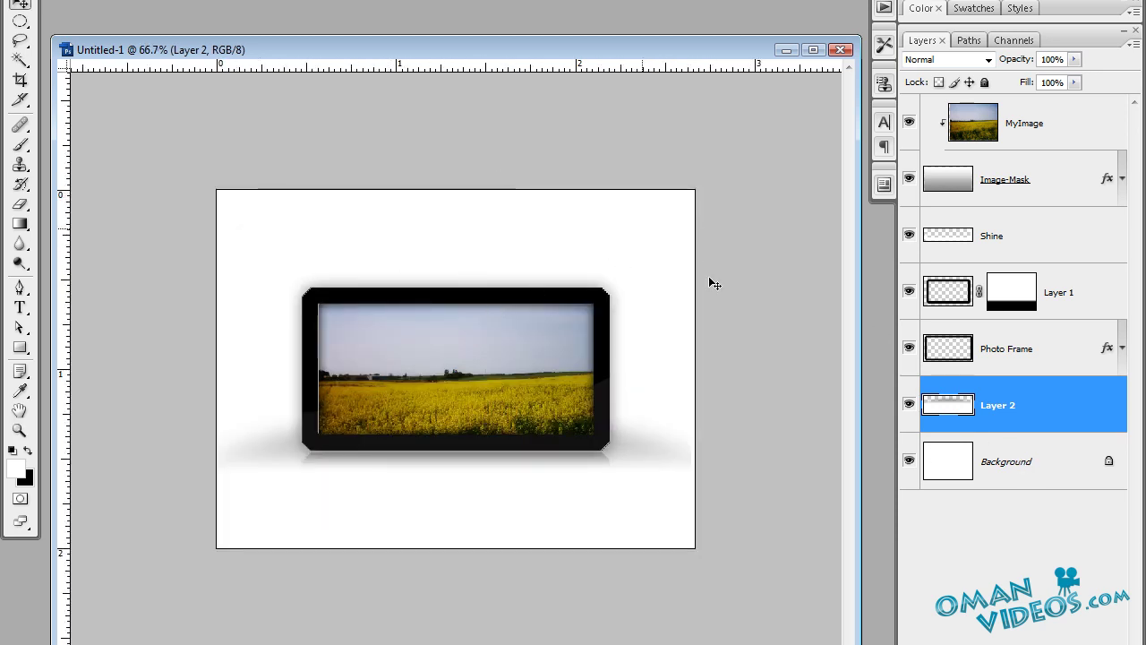
Create an empty layer above Background and select a large ellipse around the frame, its upper arc near the canvas's upper edge
click(1055, 473)
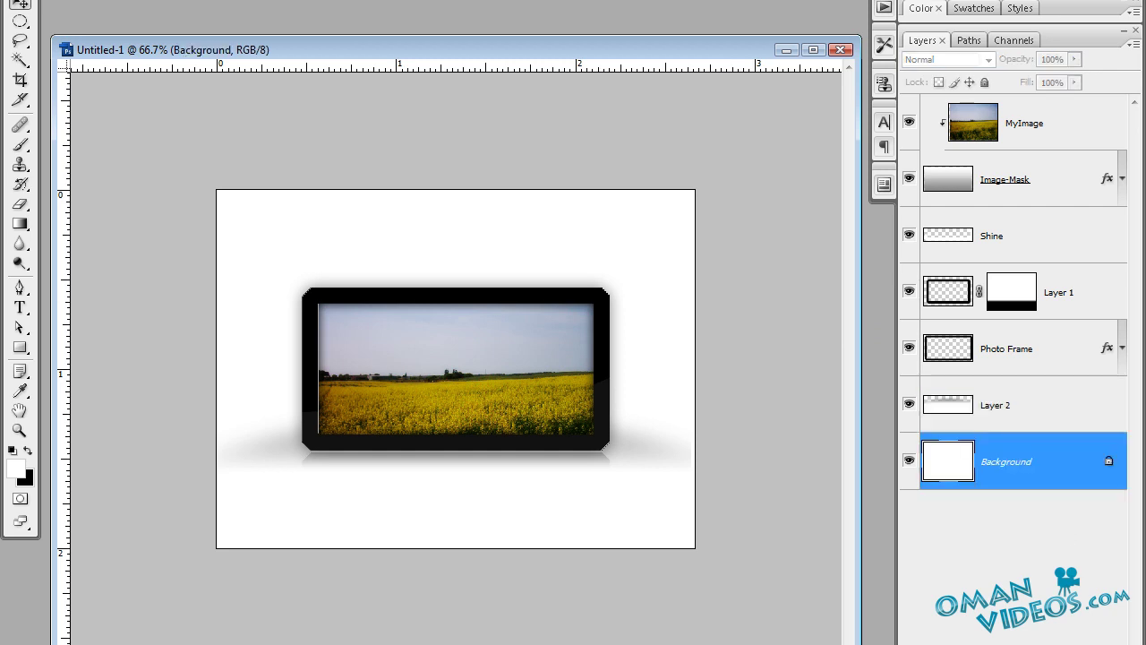
key(ctrl+shift+alt+n)
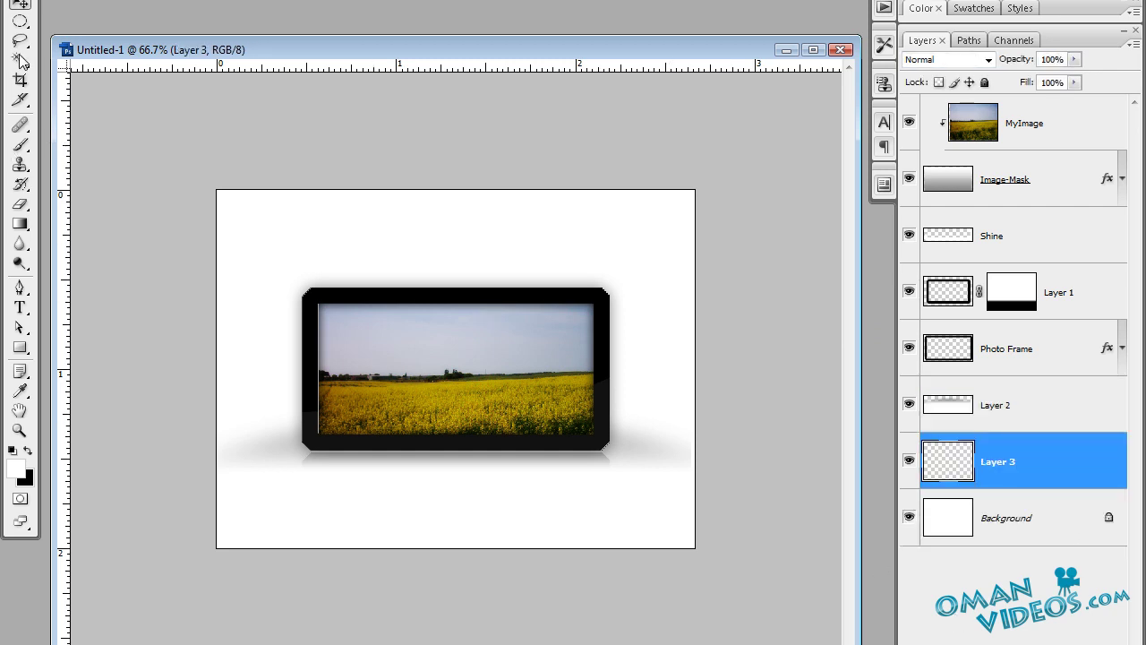
click(20, 21)
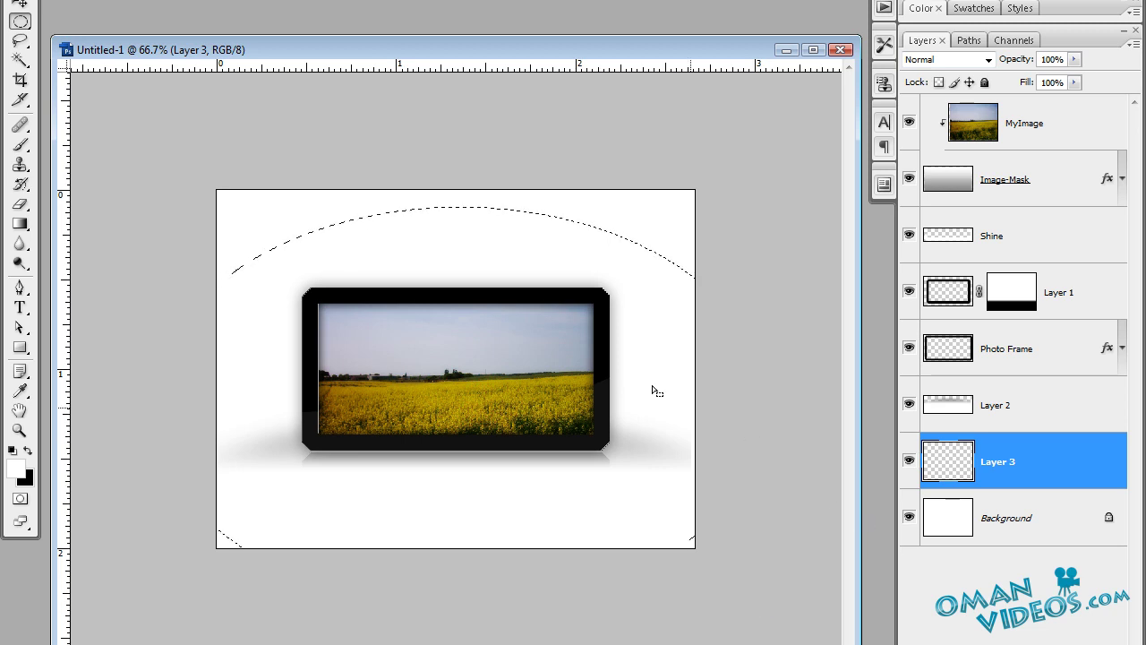
Try a vertical black-to-white gradient across the ellipse's upper arc on Layer 3, then undo it
click(20, 224)
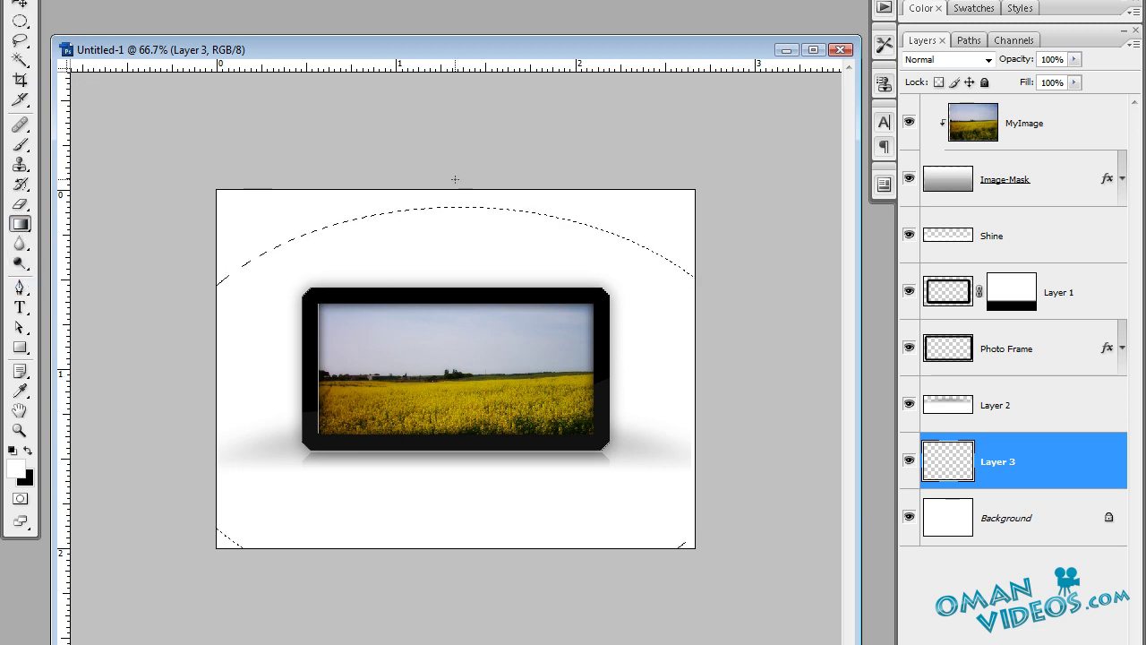
drag(445, 249, 465, 203)
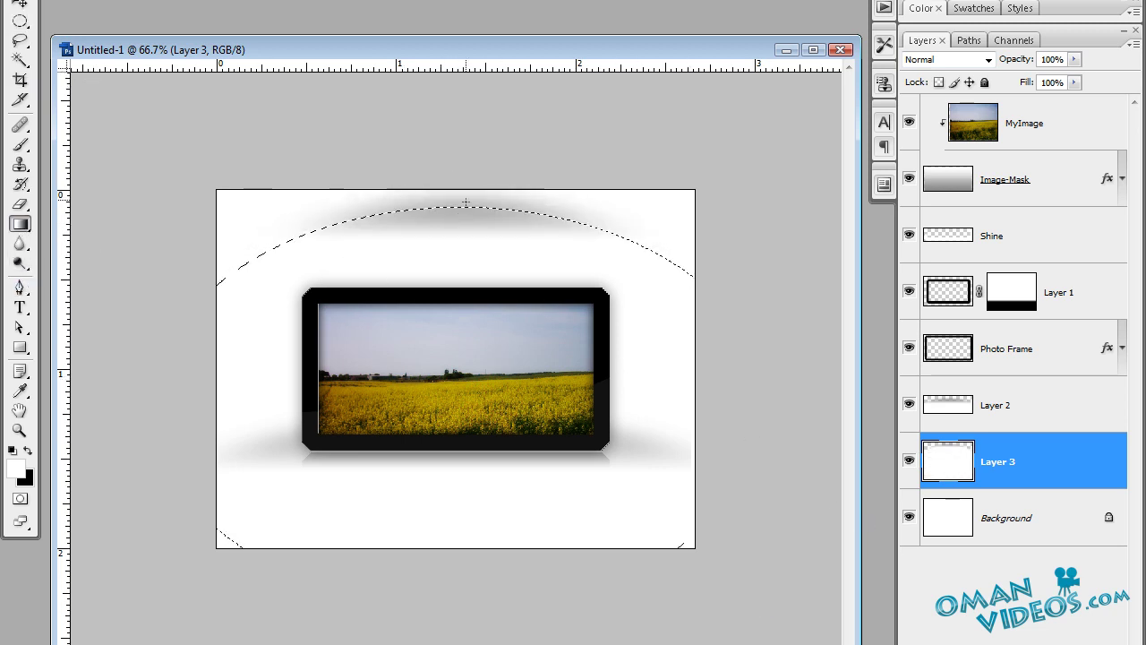
key(Delete)
key(ctrl+z)
key(ctrl+z)
key(ctrl+z)
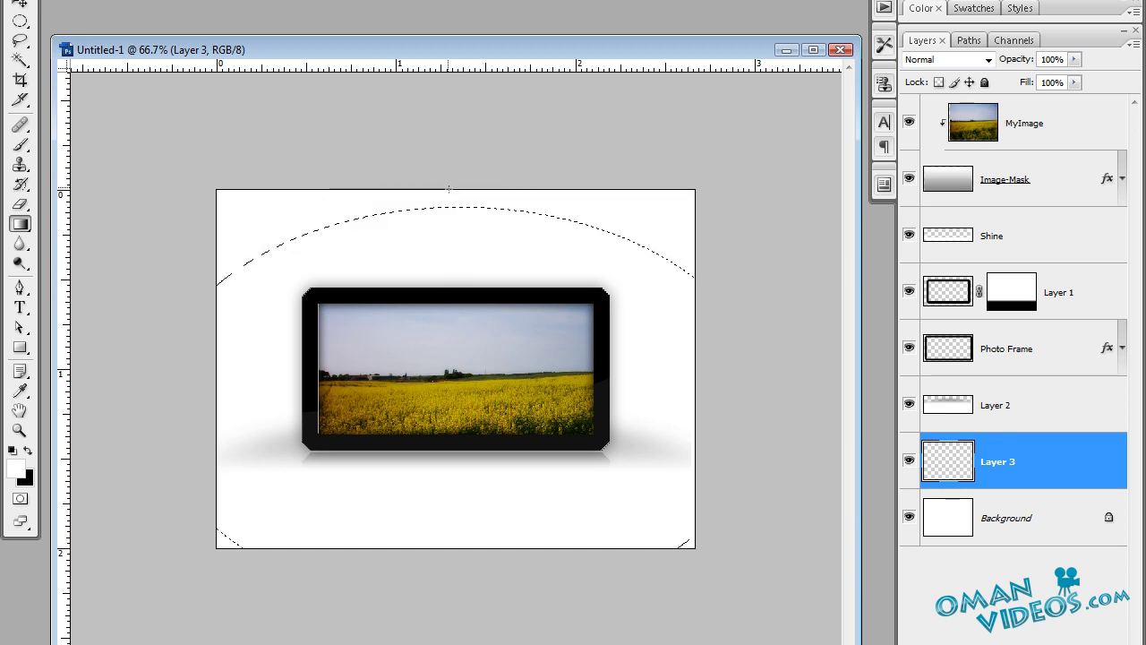
key(ctrl+d)
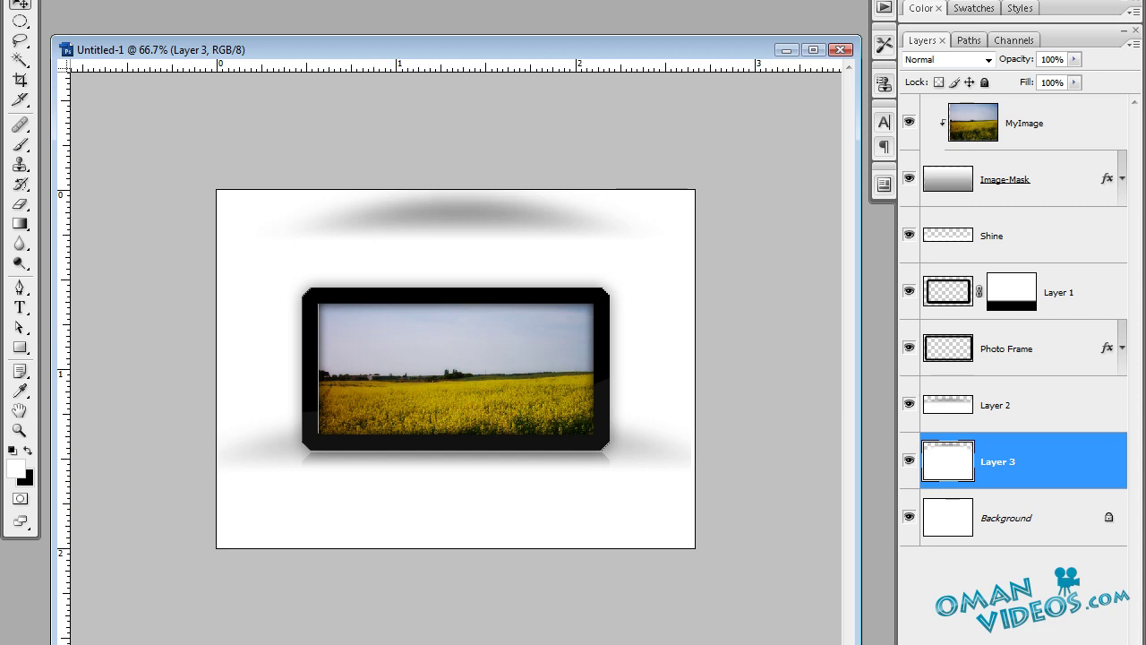
drag(506, 237, 488, 257)
Make black the foreground colour and choose a gradient that fades from it to transparent
click(20, 224)
click(89, 0)
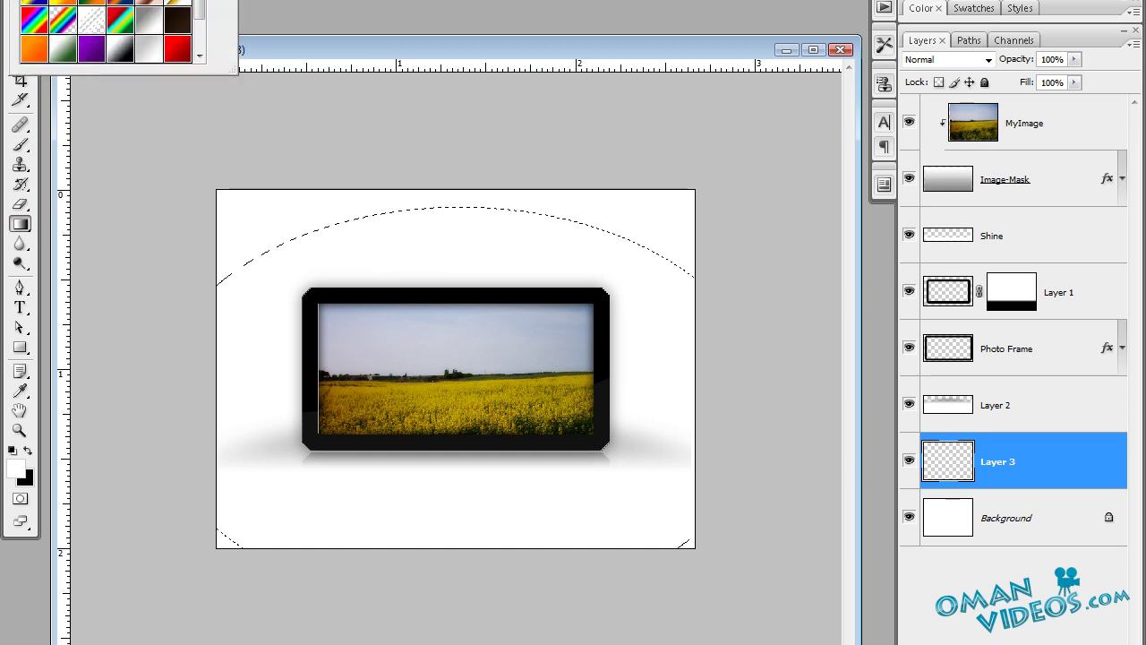
click(29, 454)
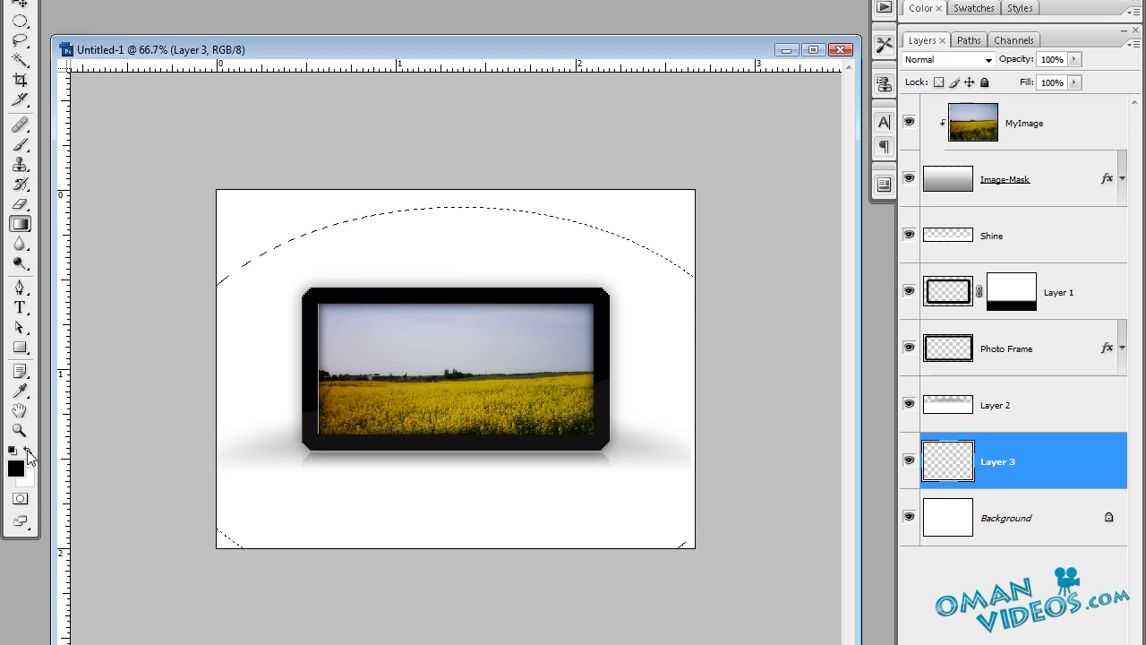
click(90, 0)
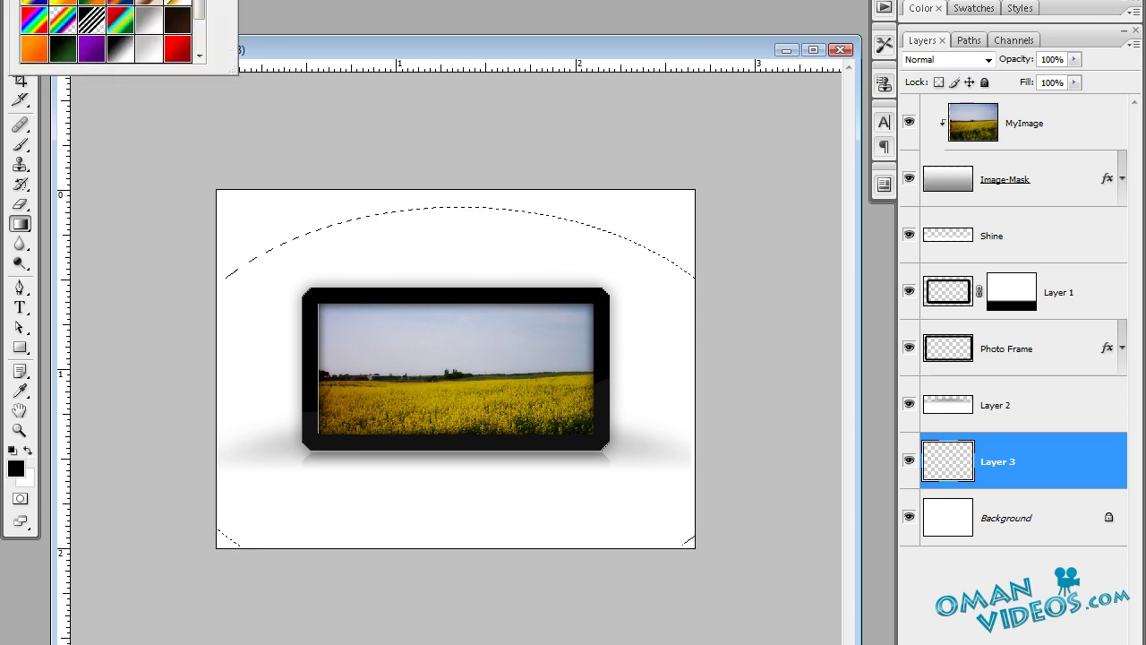
click(496, 221)
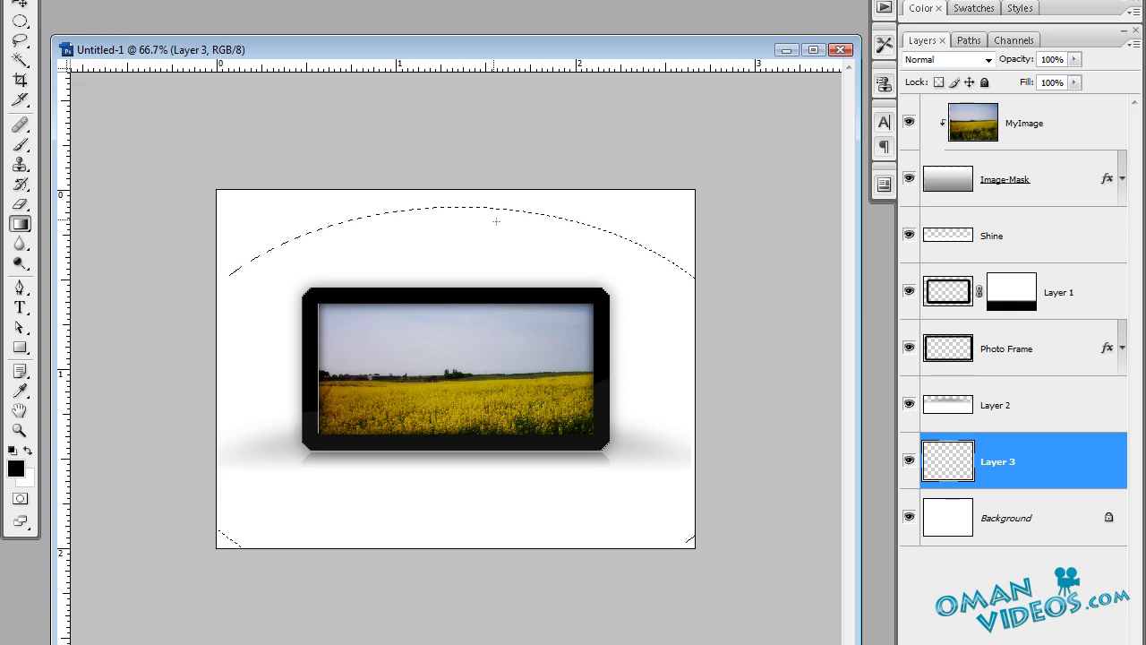
Try black-to-transparent gradients of different lengths downward from the ellipse's upper arc on Layer 3, undoing each one
drag(466, 207, 466, 249)
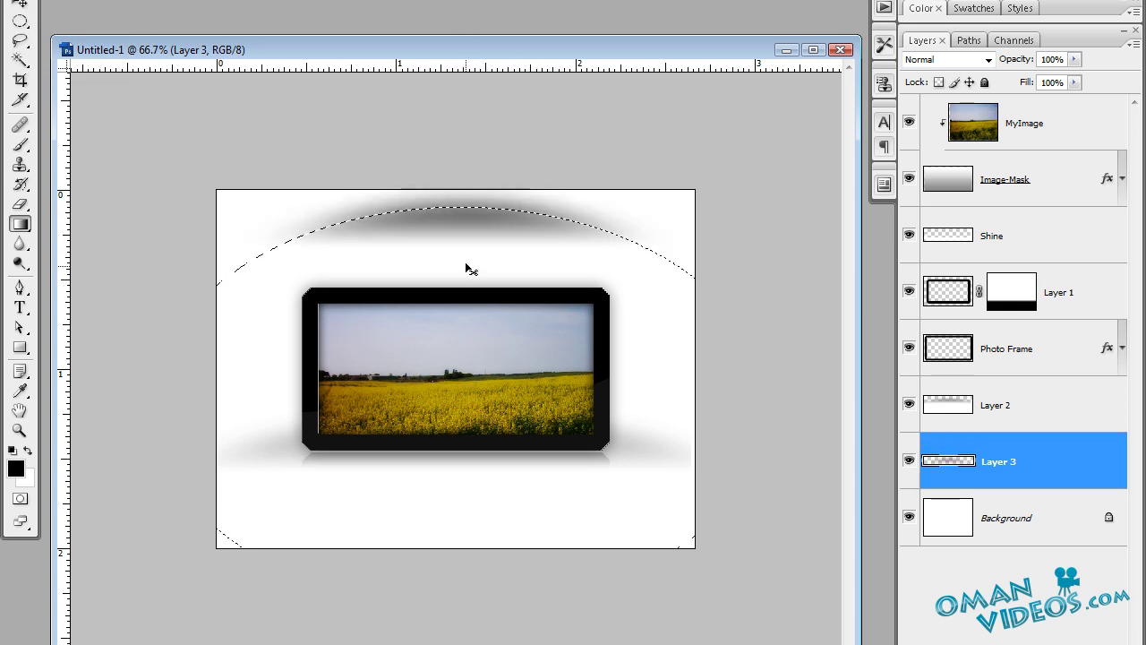
key(ctrl+z)
drag(458, 208, 457, 301)
key(ctrl+z)
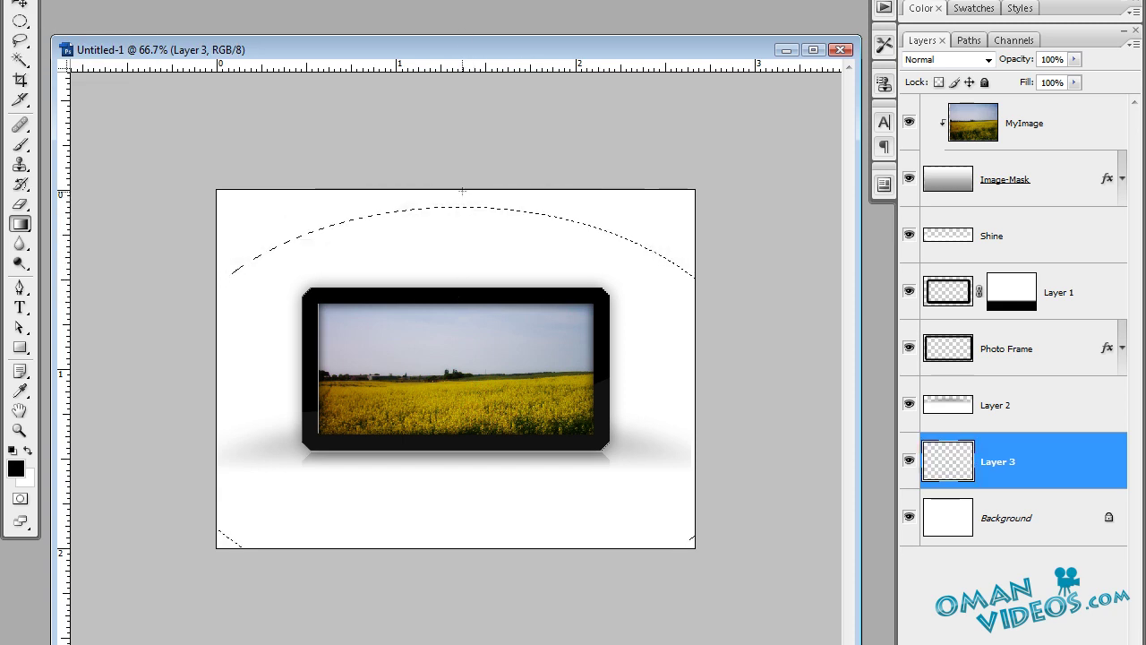
Draw a soft vertical black-to-transparent gradient inside the ellipse's upper arc on Layer 3 and remove the selection
drag(452, 239, 454, 240)
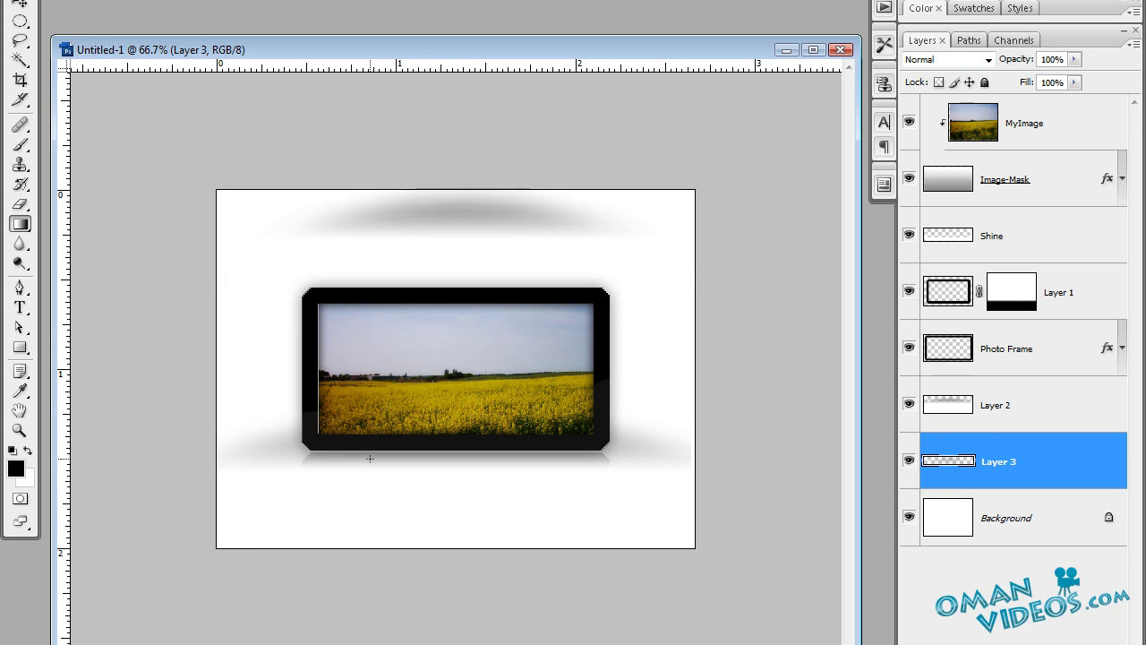
key(ctrl+space)
click(422, 345)
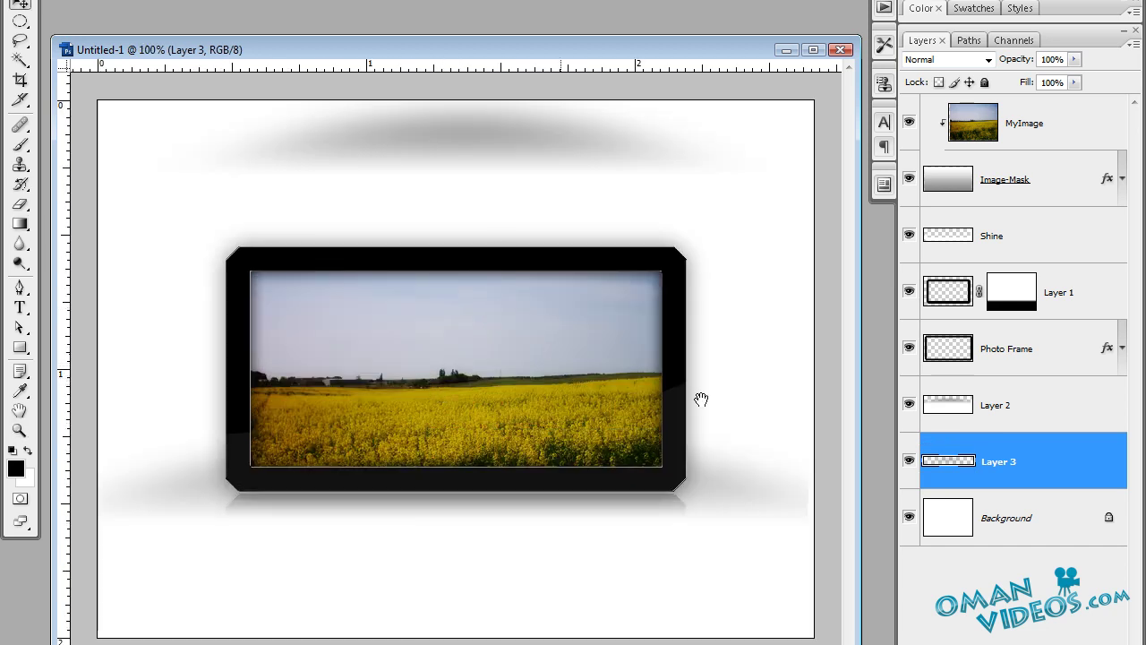
Apply the Fibers filter to the shading on Layer 3 with Variance 20.0 and Strength 1.0
key(alt+t)
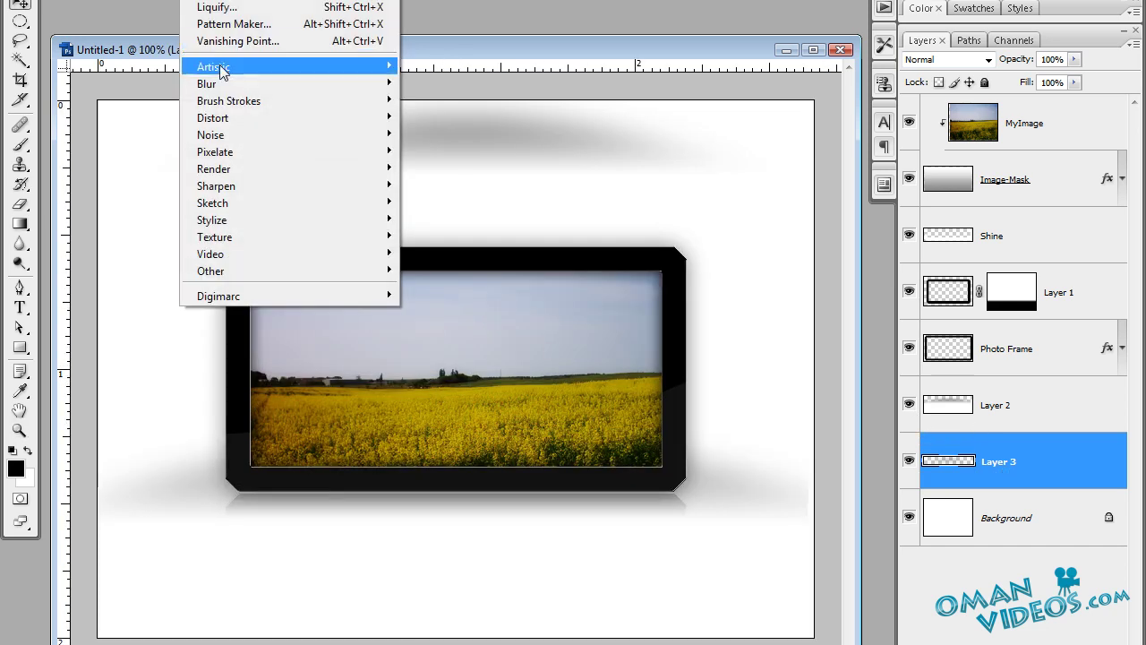
mouse_move(278, 171)
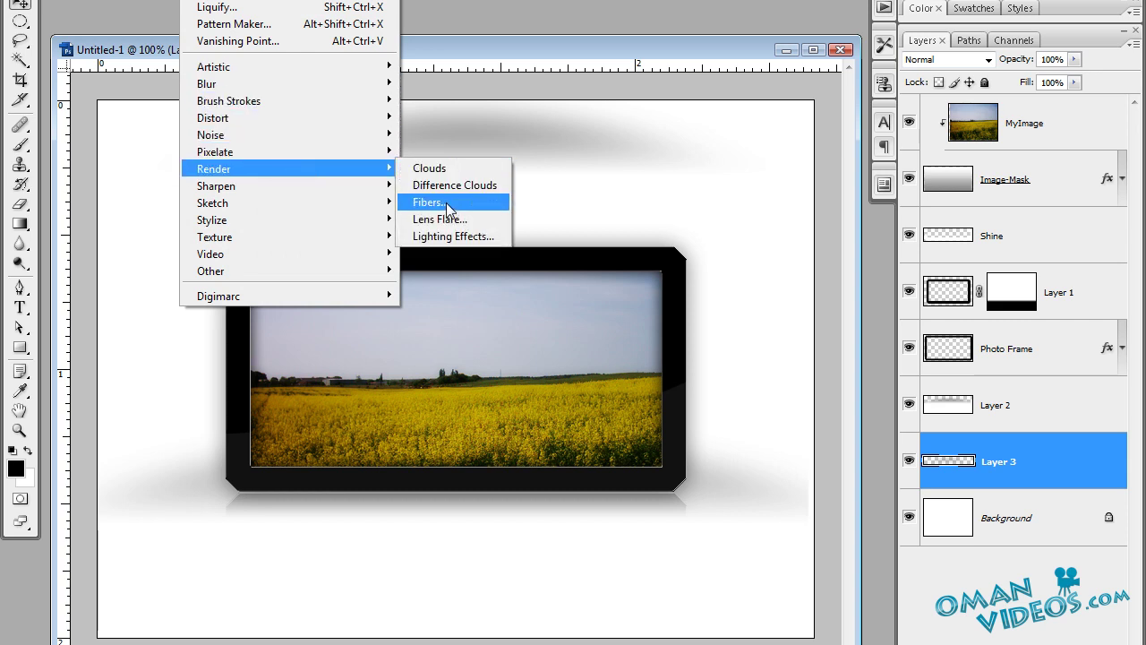
click(450, 204)
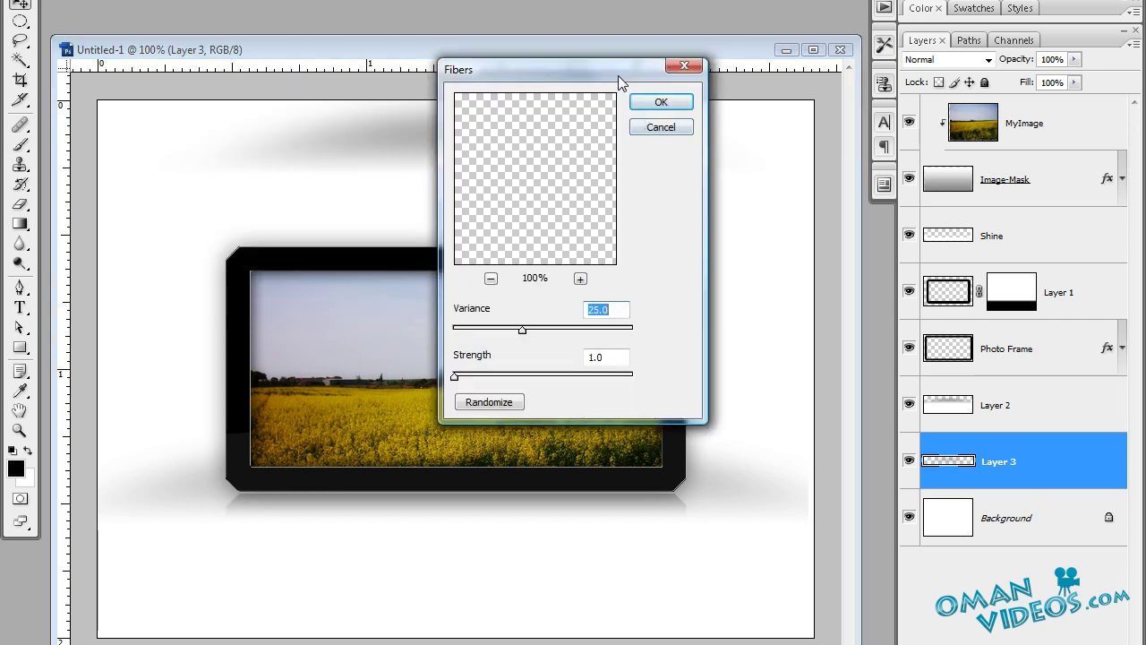
drag(622, 75, 729, 75)
drag(632, 331, 617, 339)
drag(576, 378, 546, 378)
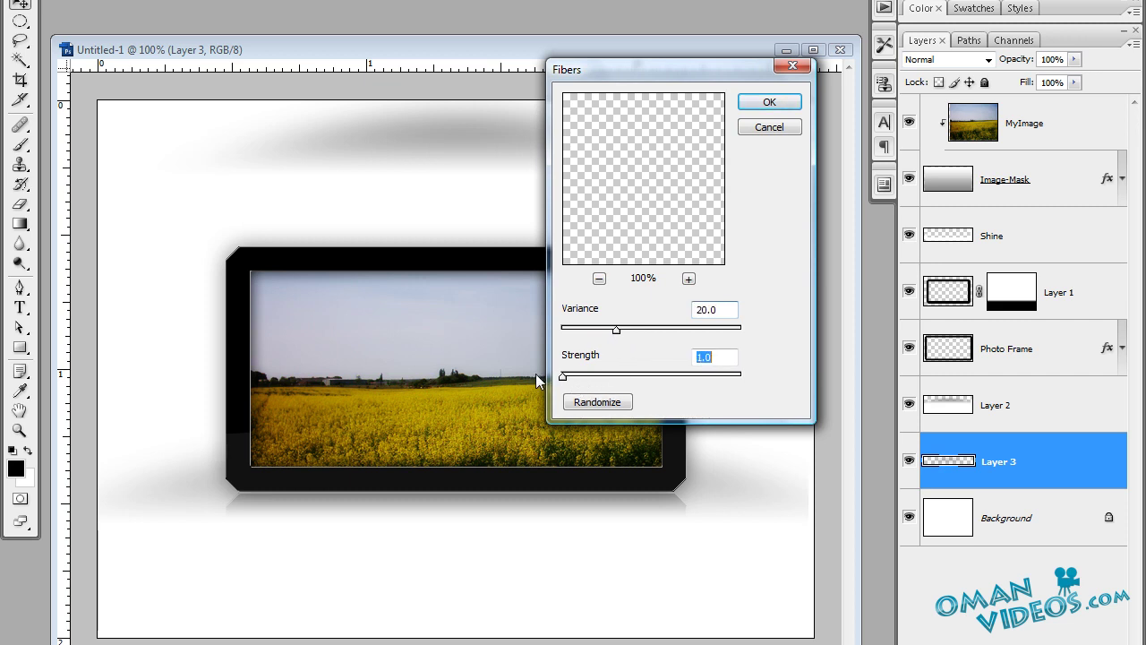
click(768, 106)
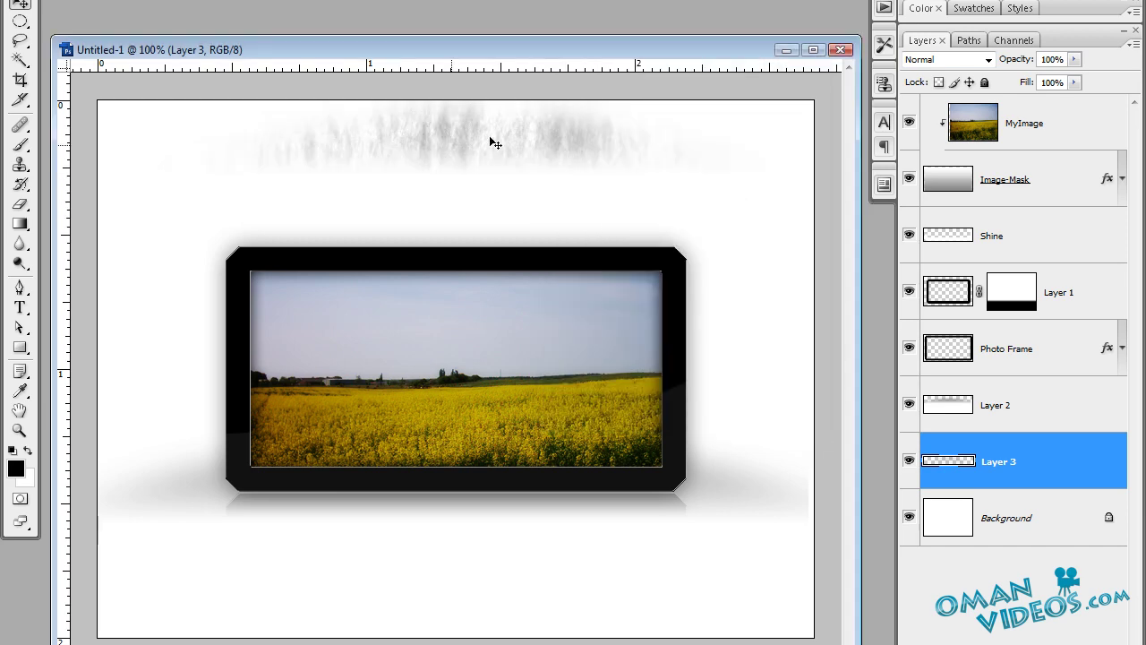
Apply a Motion Blur to the fibre shading on Layer 3 with Angle 90° and Distance 101 pixels
click(193, 0)
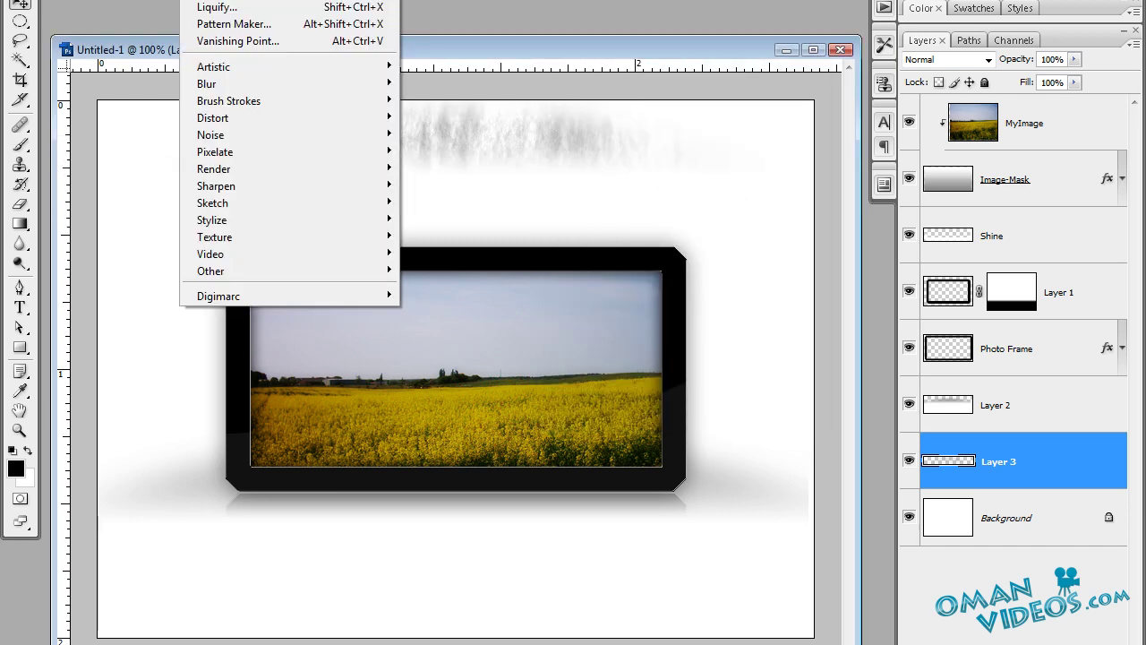
mouse_move(264, 84)
click(439, 185)
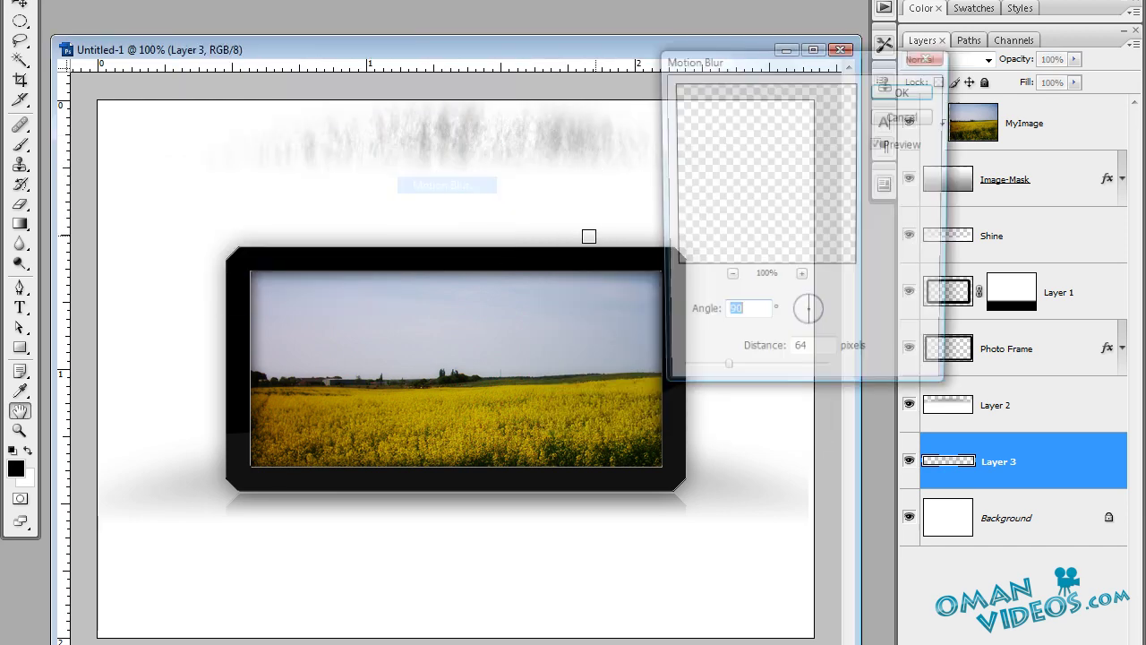
click(740, 374)
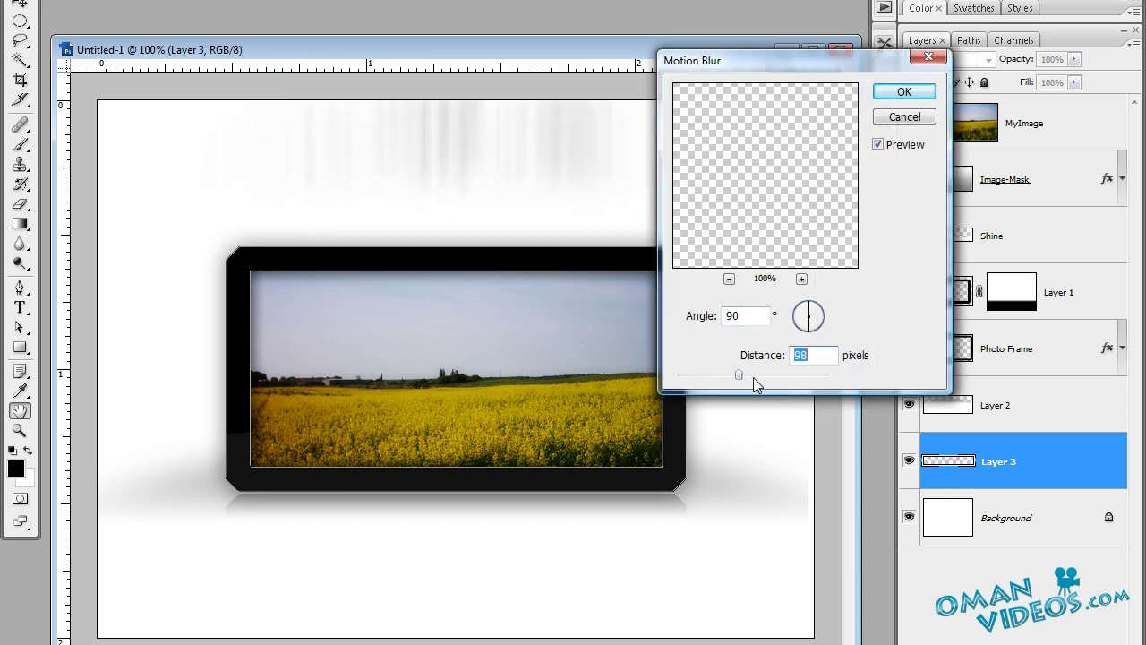
click(753, 374)
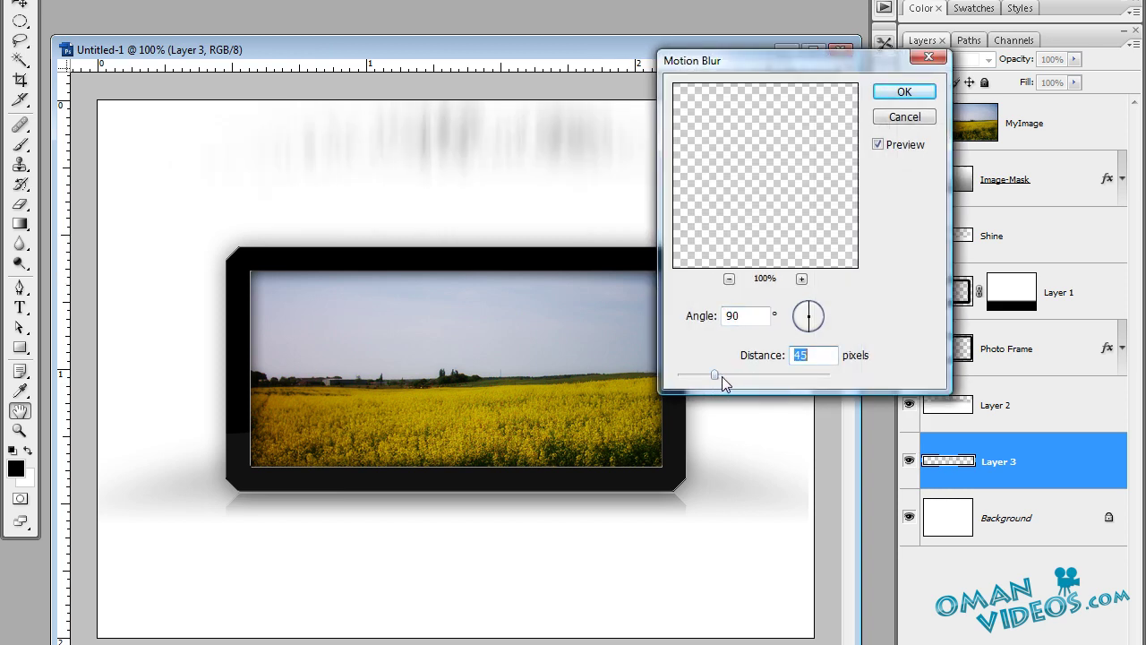
click(725, 376)
click(737, 376)
click(752, 376)
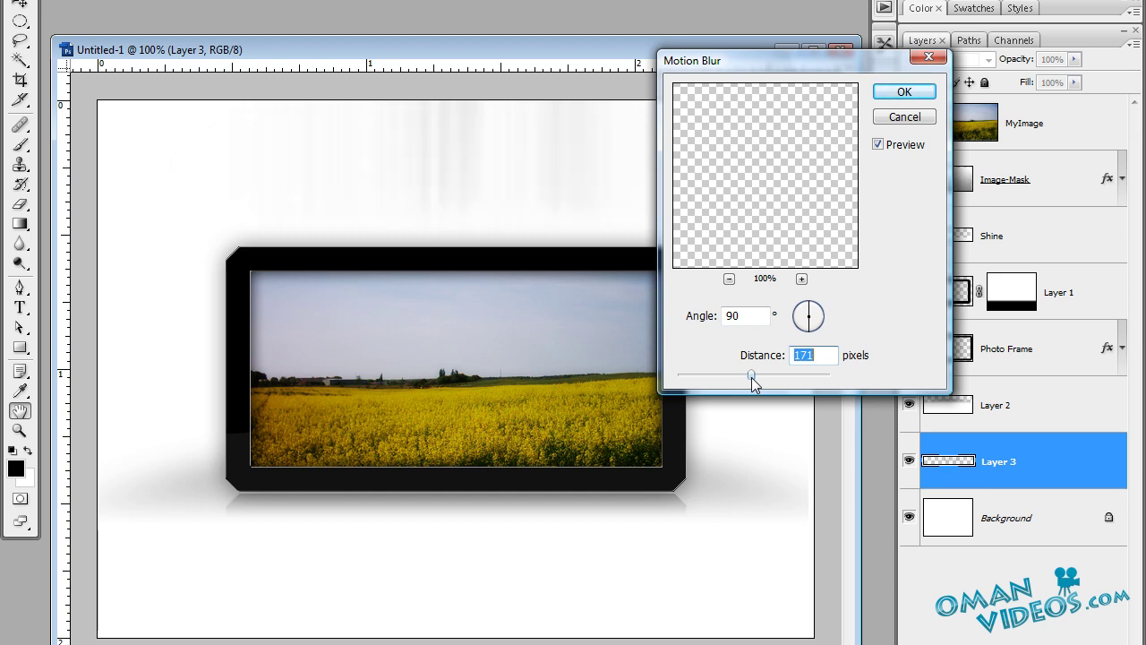
click(732, 375)
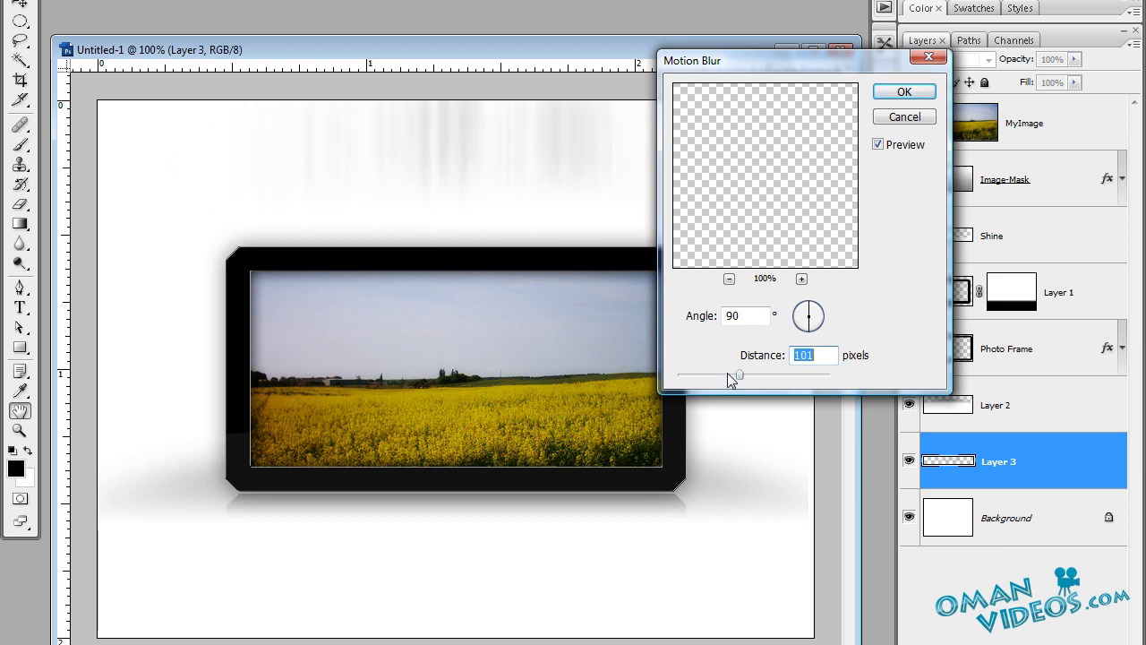
click(904, 91)
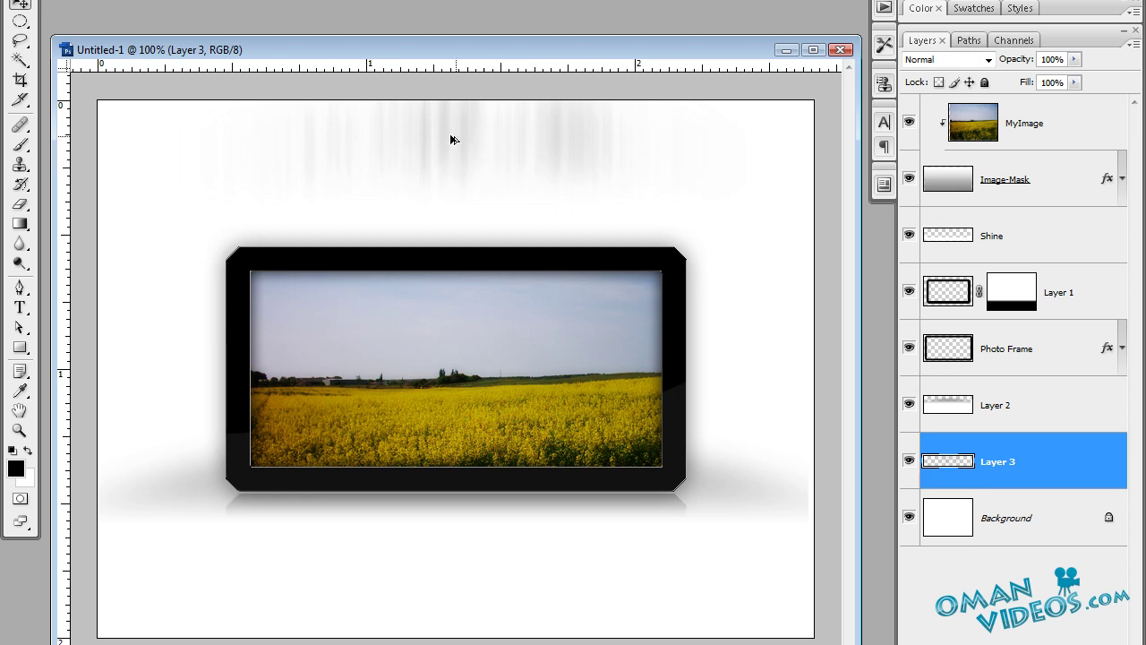
Duplicate the blurred streaks on Layer 3 twice to span the canvas's full upper width and merge the copies into Layer 3
mouse_move(448, 143)
mouse_down()
mouse_move(717, 140)
mouse_move(180, 141)
mouse_up()
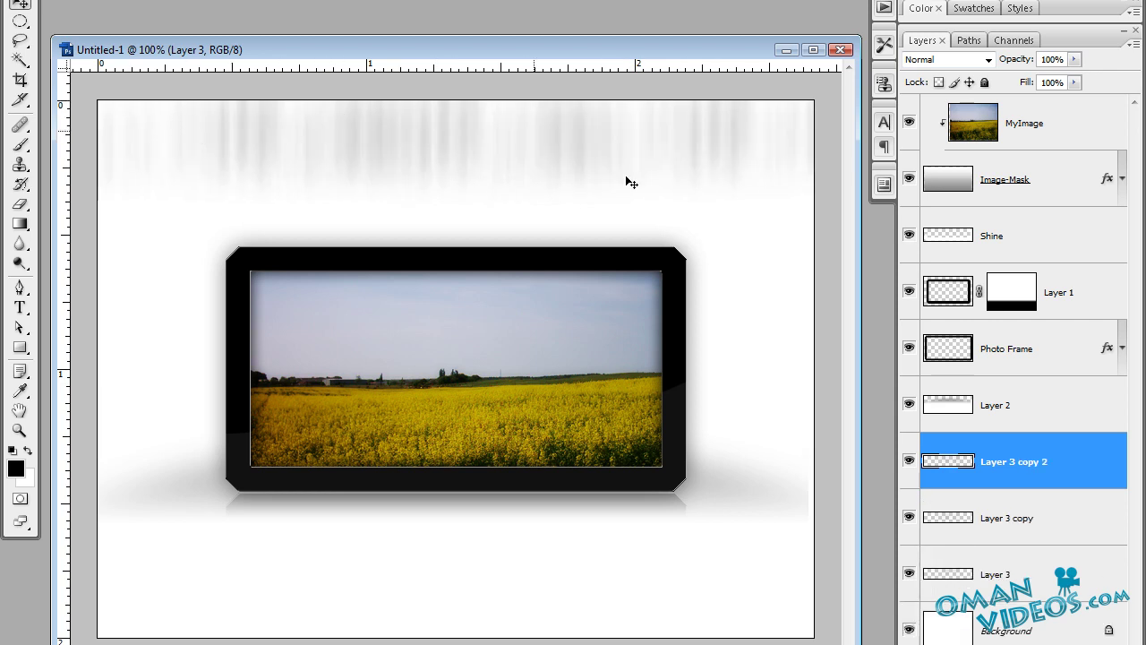
key(ctrl+e)
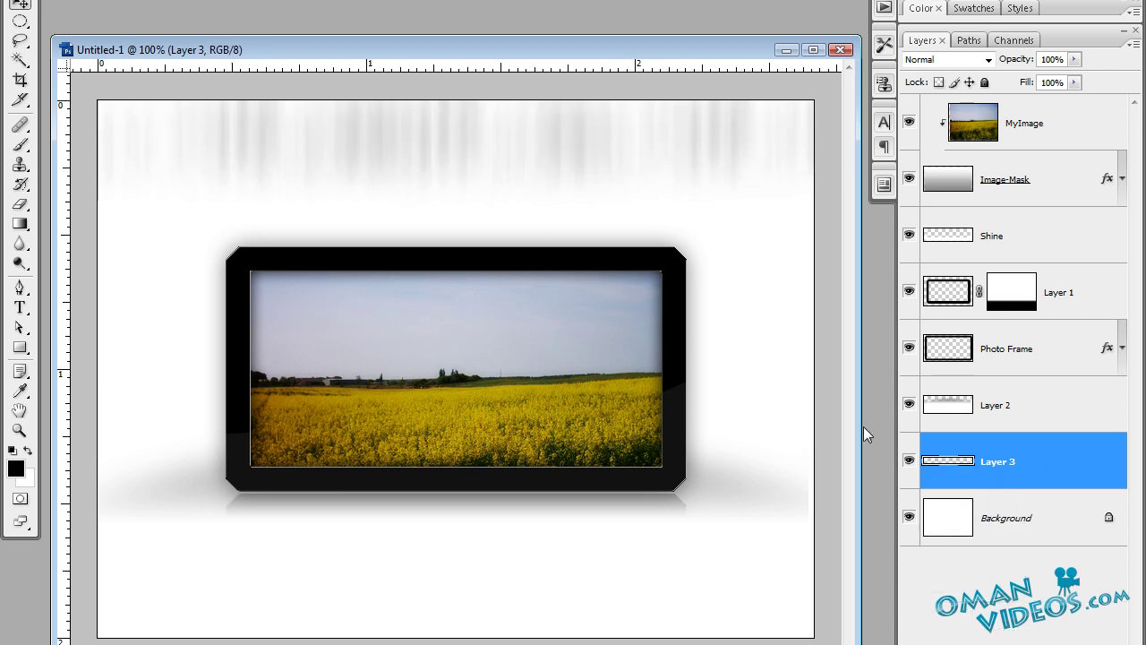
key(ctrl+minus)
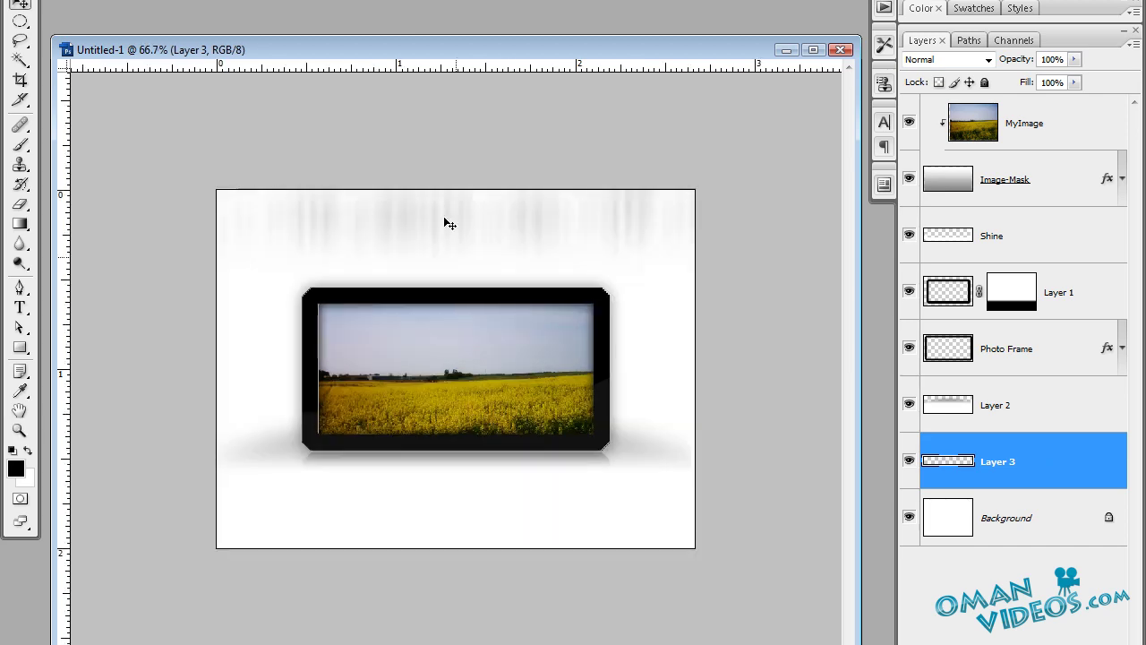
drag(477, 47, 513, 18)
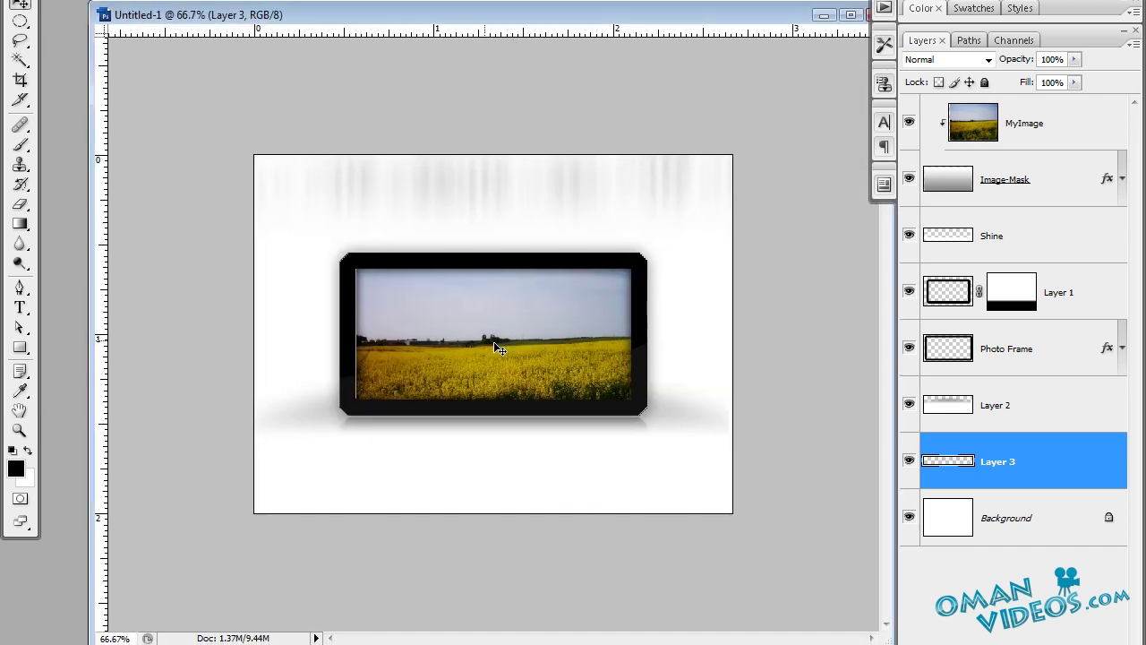
ctrl+click(465, 319)
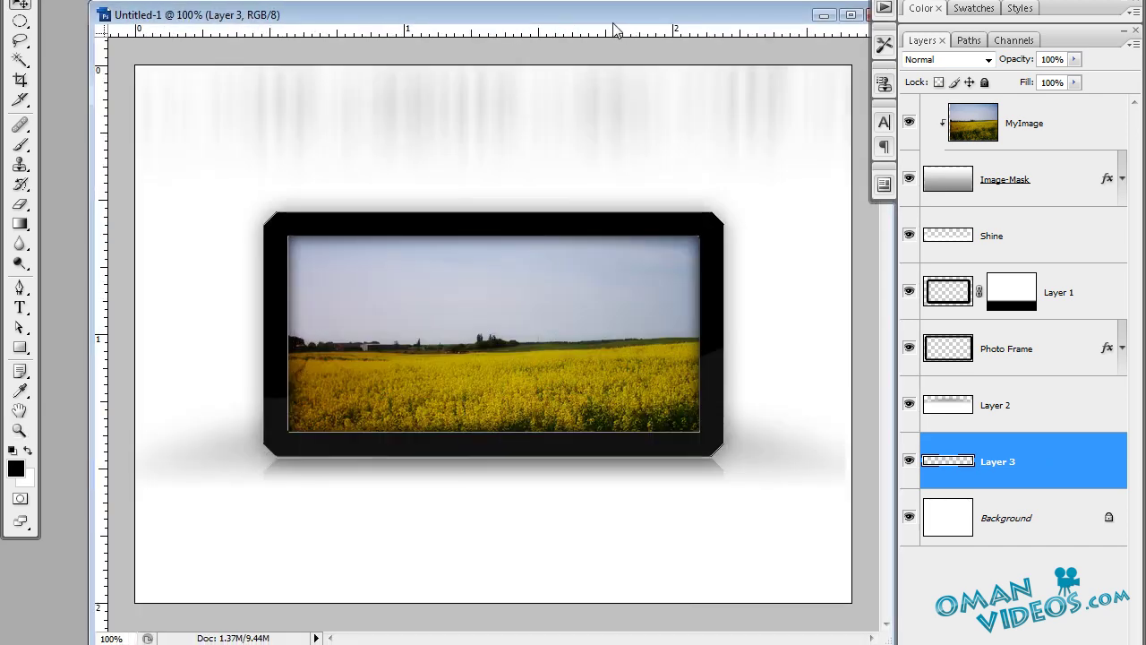
drag(616, 18, 565, 20)
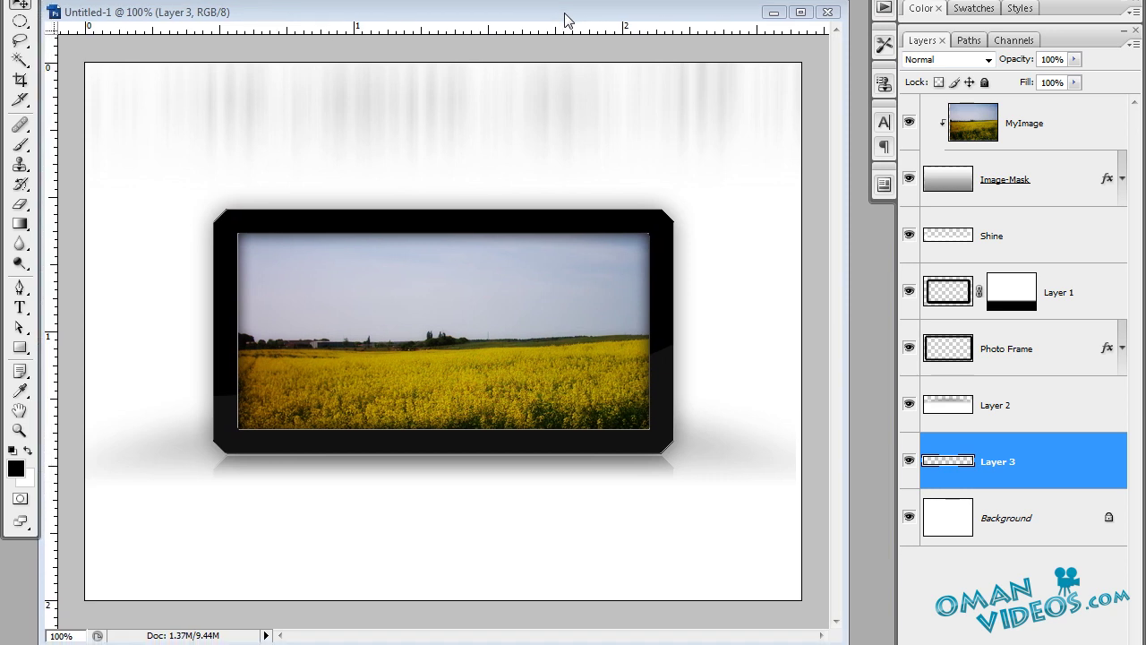